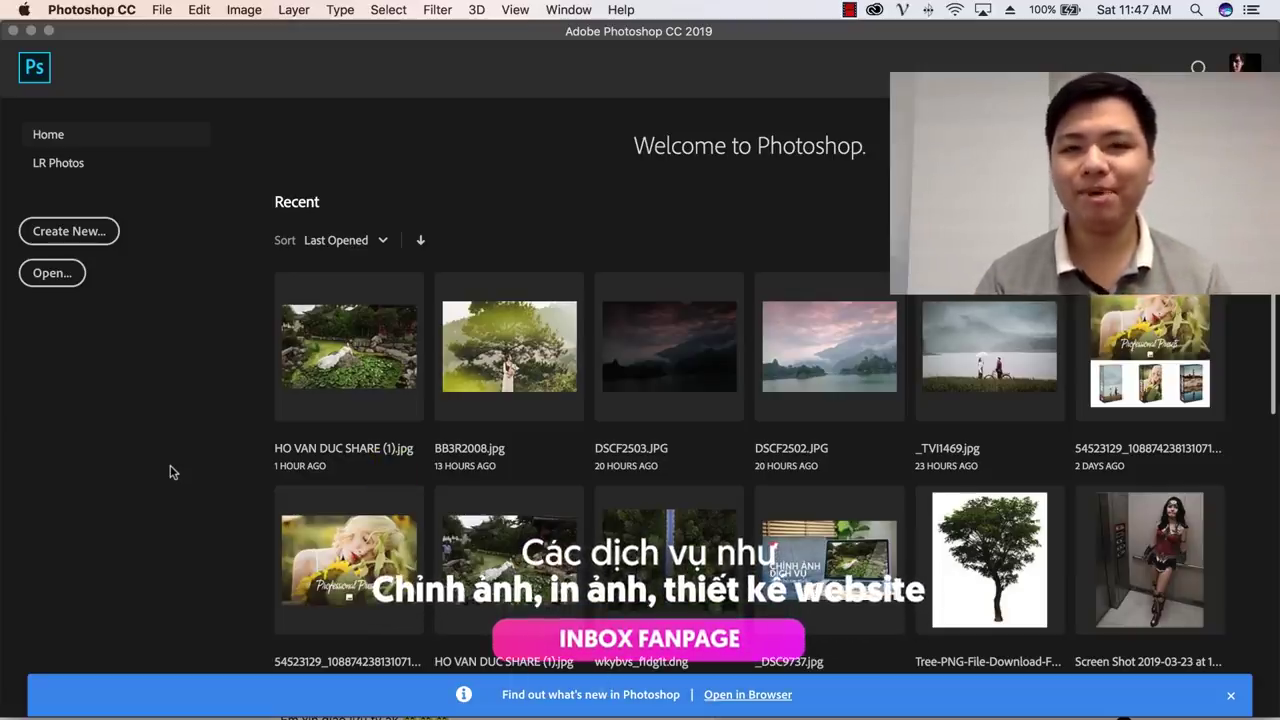
Open HO VAN DUC SHARE (1).jpg from Recent, zoom around the woman, and dismiss the notification
left_click(351, 385)
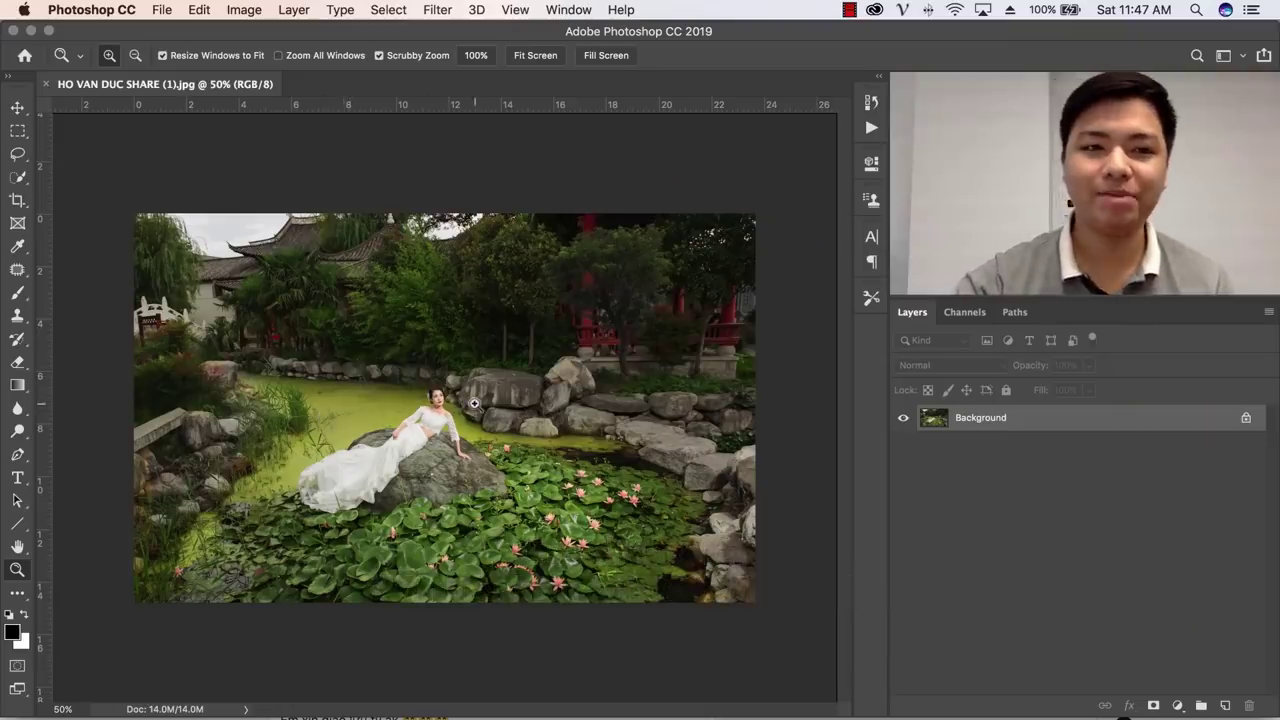
left_click_drag(474, 403, 468, 405)
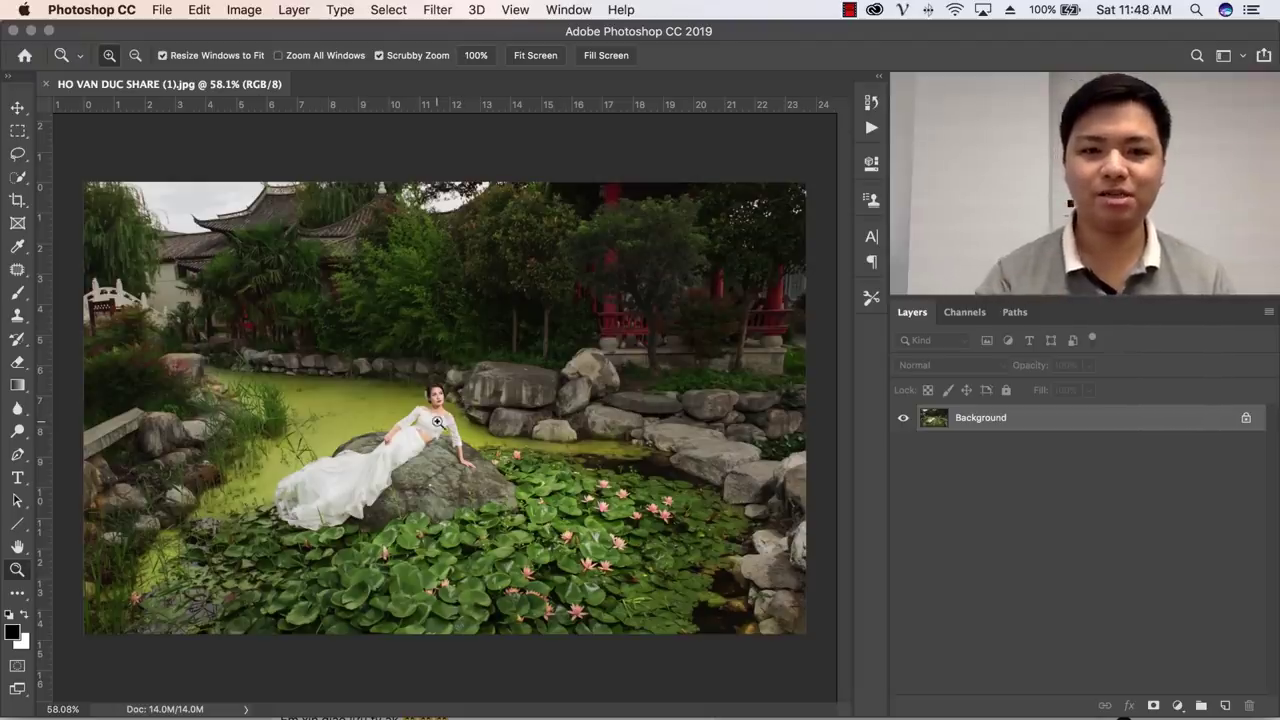
mouse_move(437, 422)
left_mouse_down()
mouse_move(469, 393)
mouse_move(451, 410)
left_mouse_up()
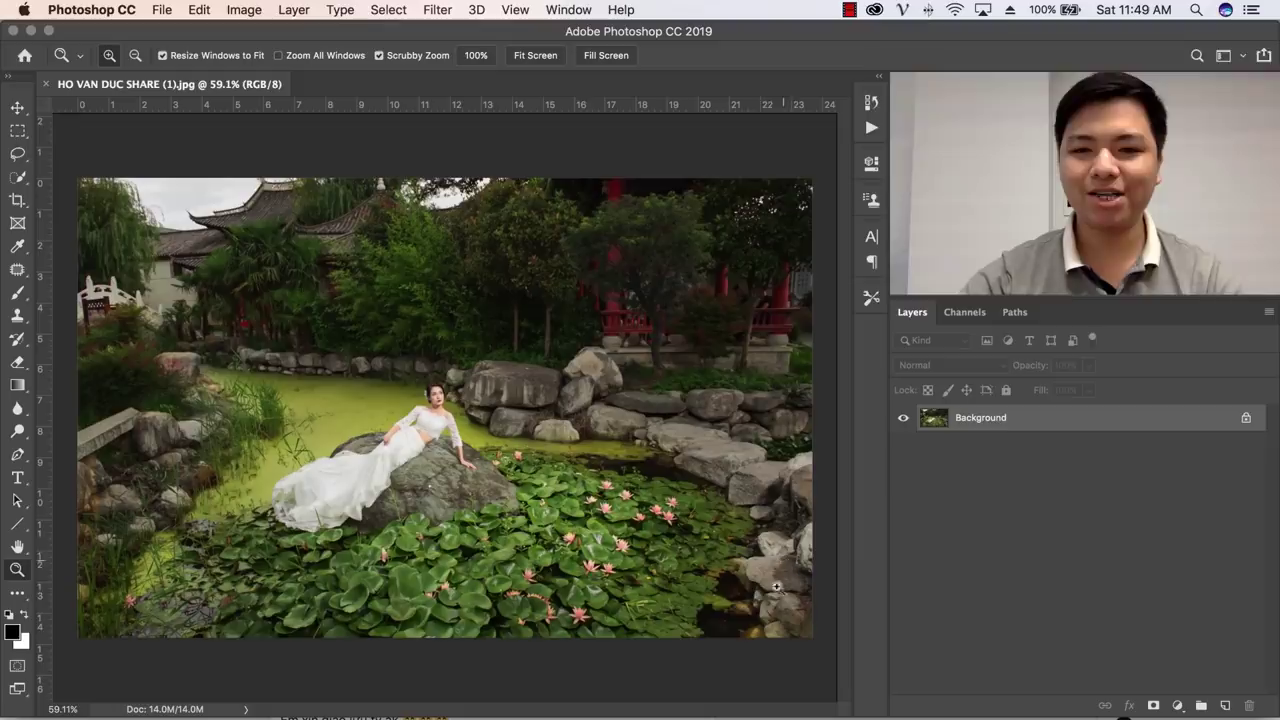
left_click(1222, 55)
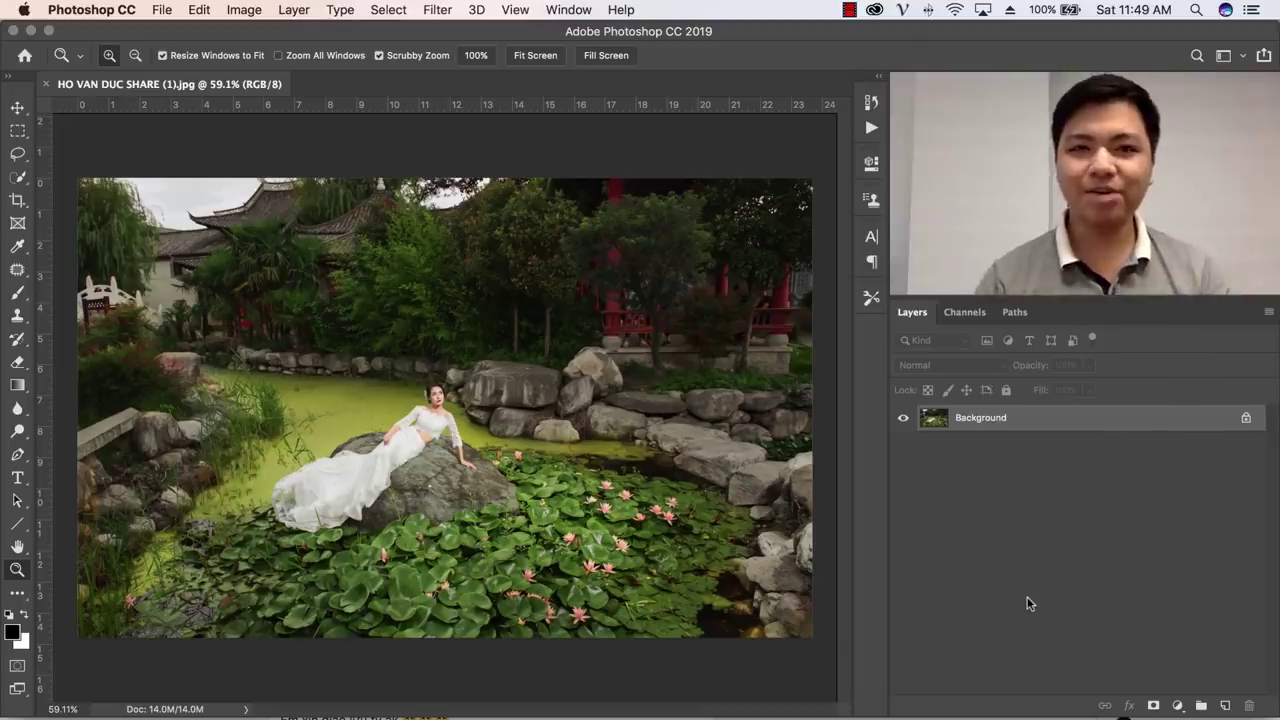
Add empty Layer 1 and set the Gradient tool to a reversed black-to-white preset
key("super+shift+n")
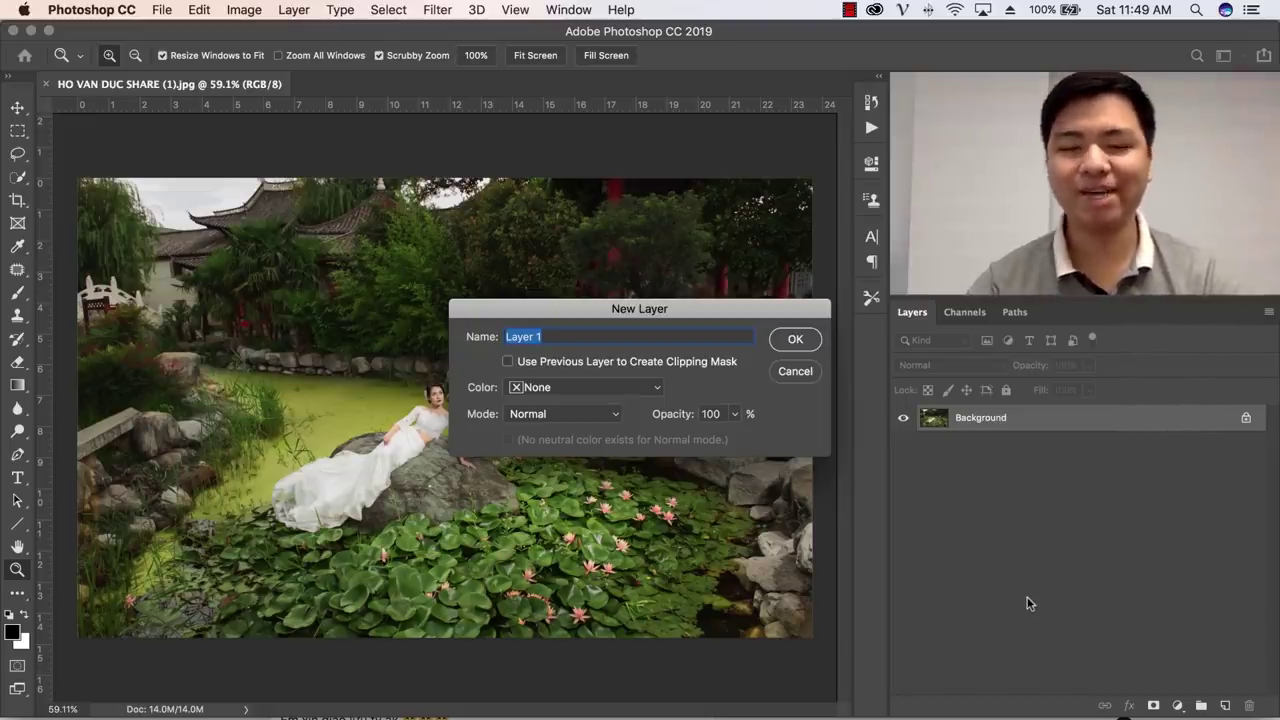
key("Return")
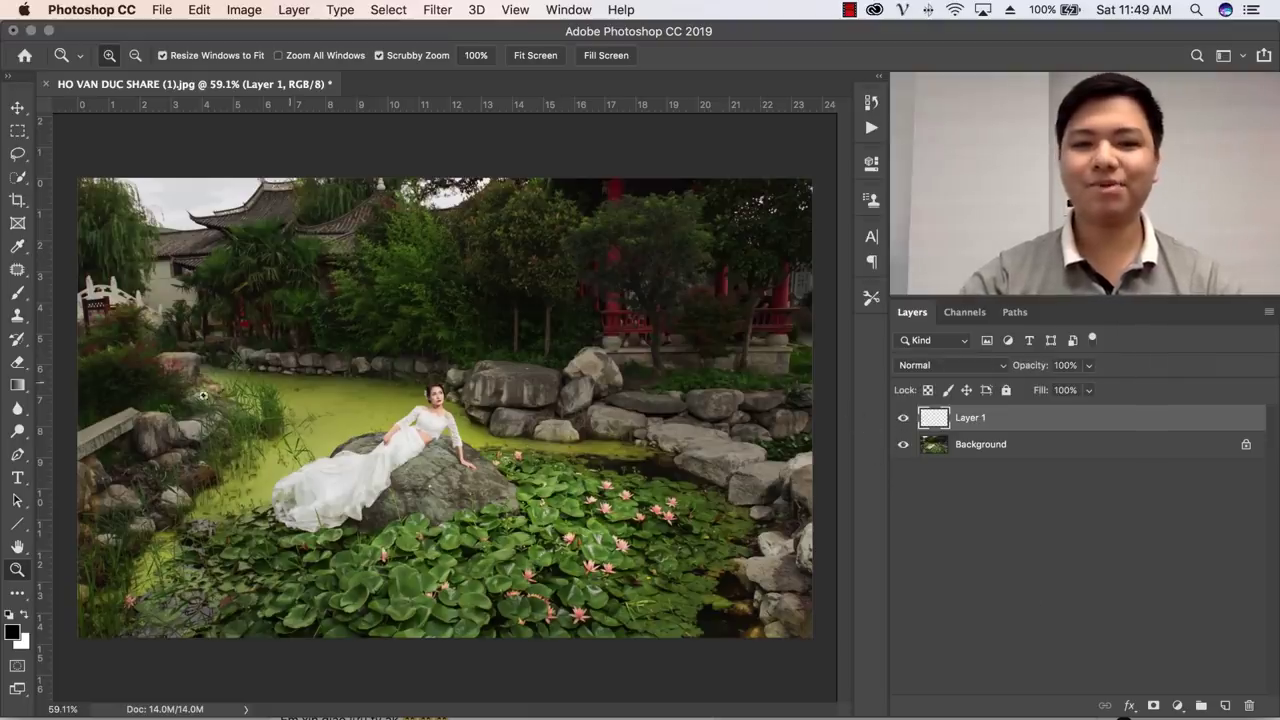
left_click(17, 386)
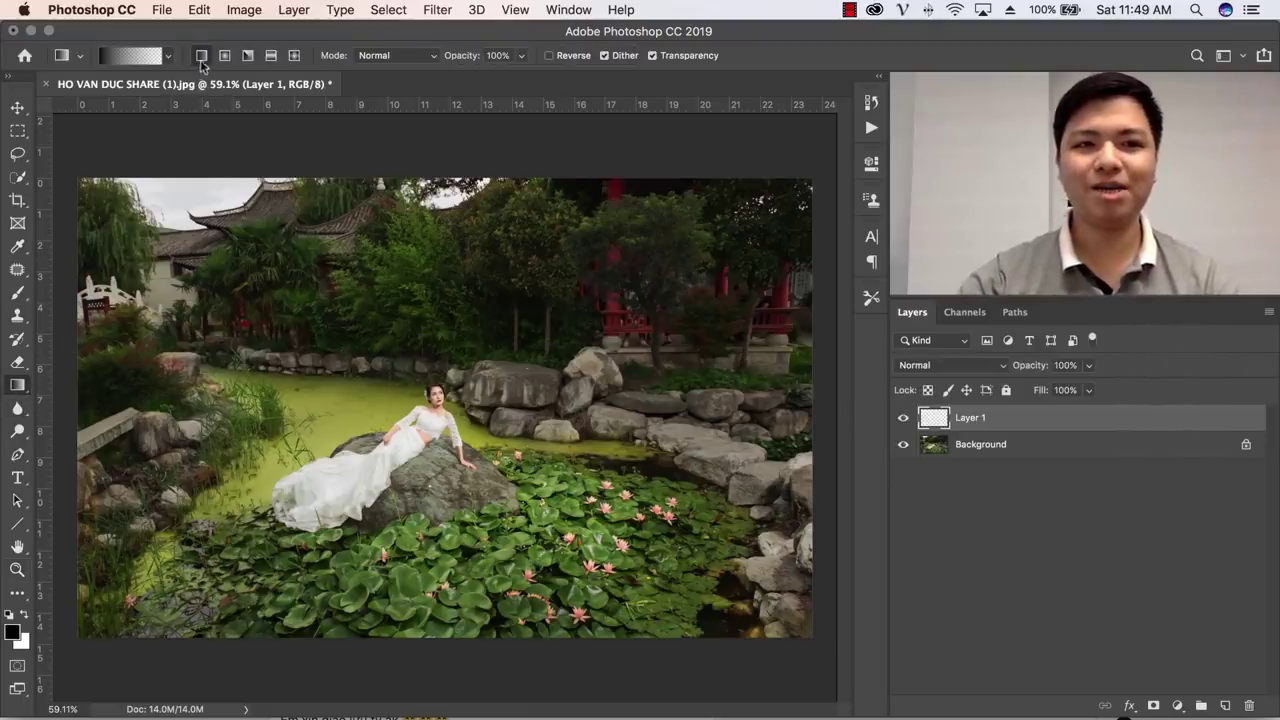
left_click(140, 56)
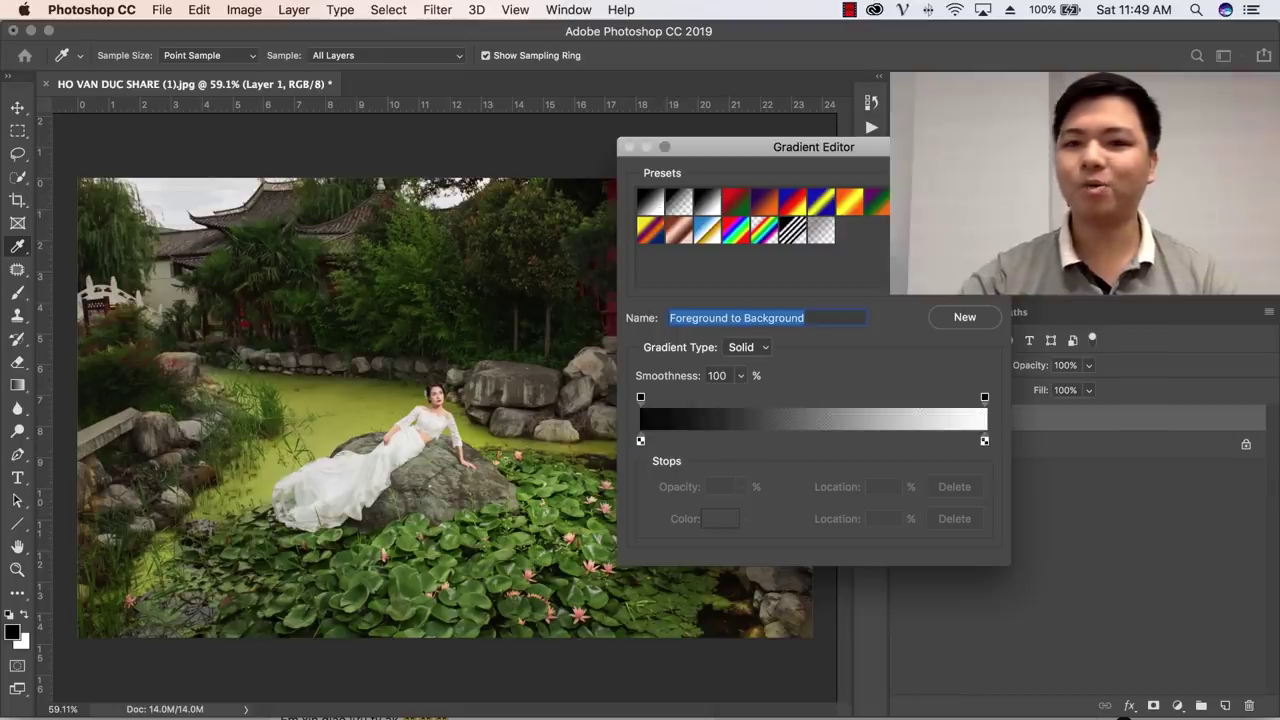
key("Return")
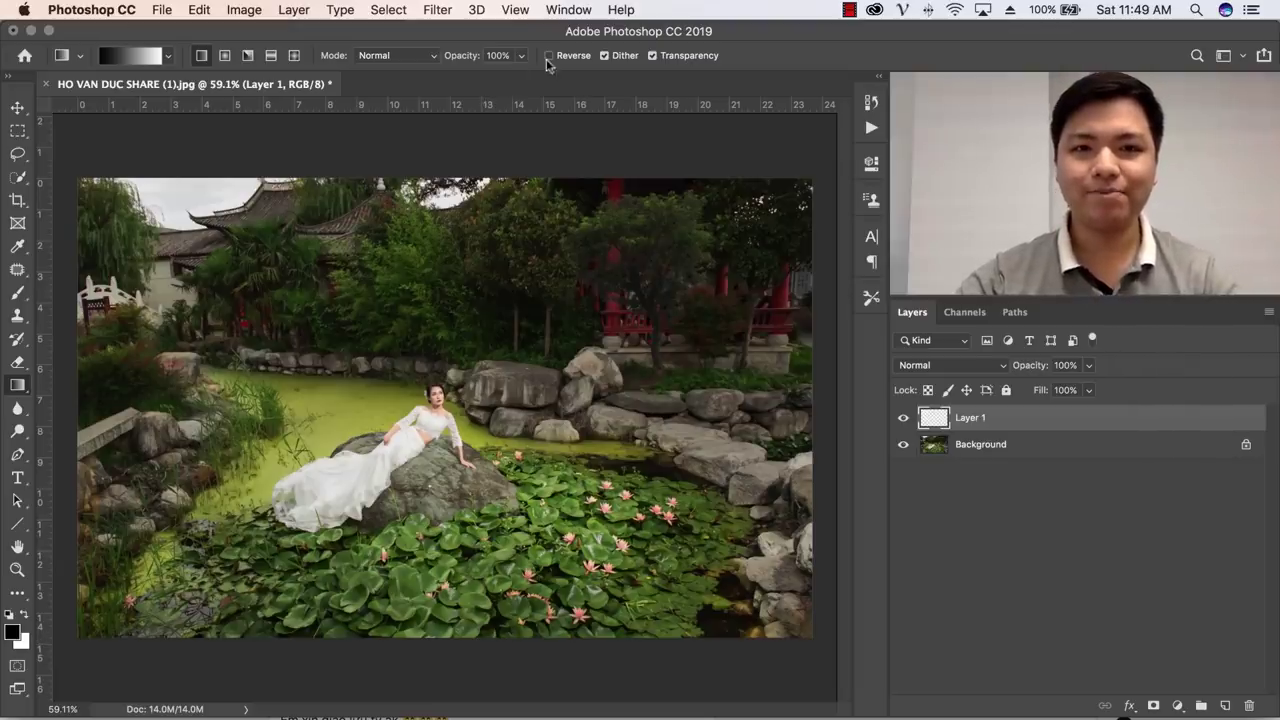
left_click(138, 60)
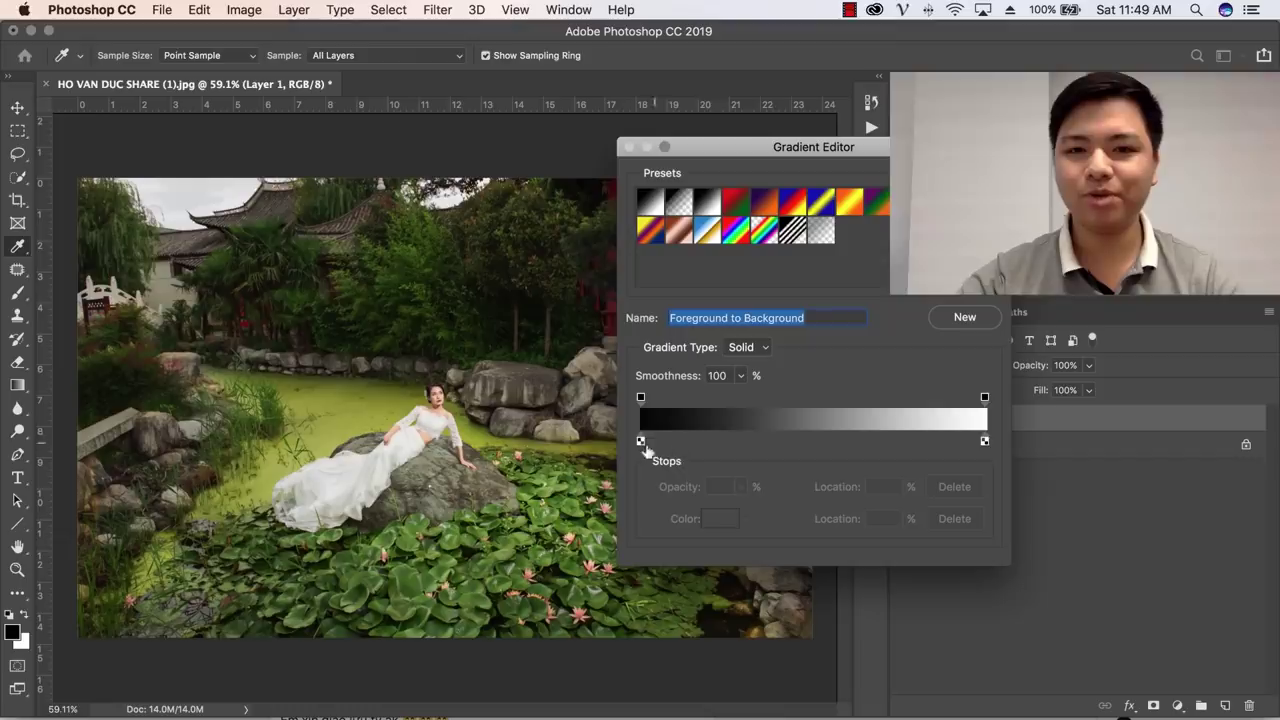
key("Escape")
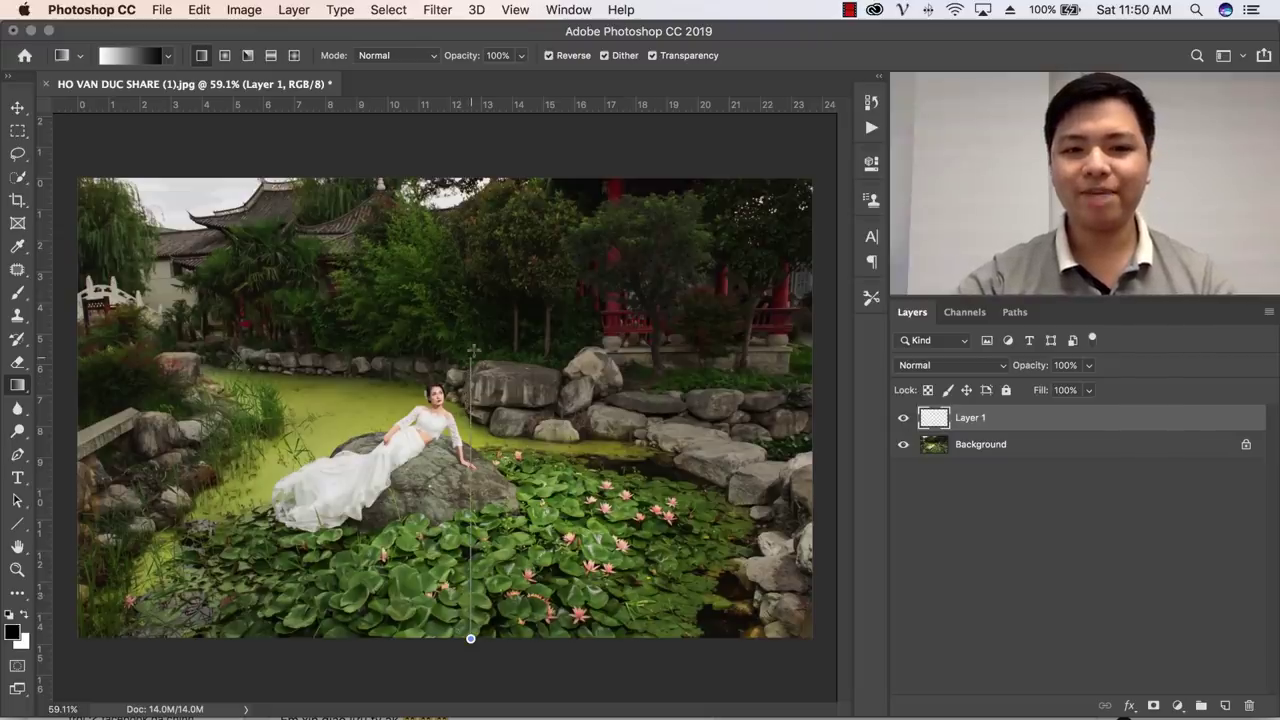
Fill Layer 1 with the black-to-white gradient, hide it, and add empty Layer 2
left_click_drag(478, 316, 465, 331)
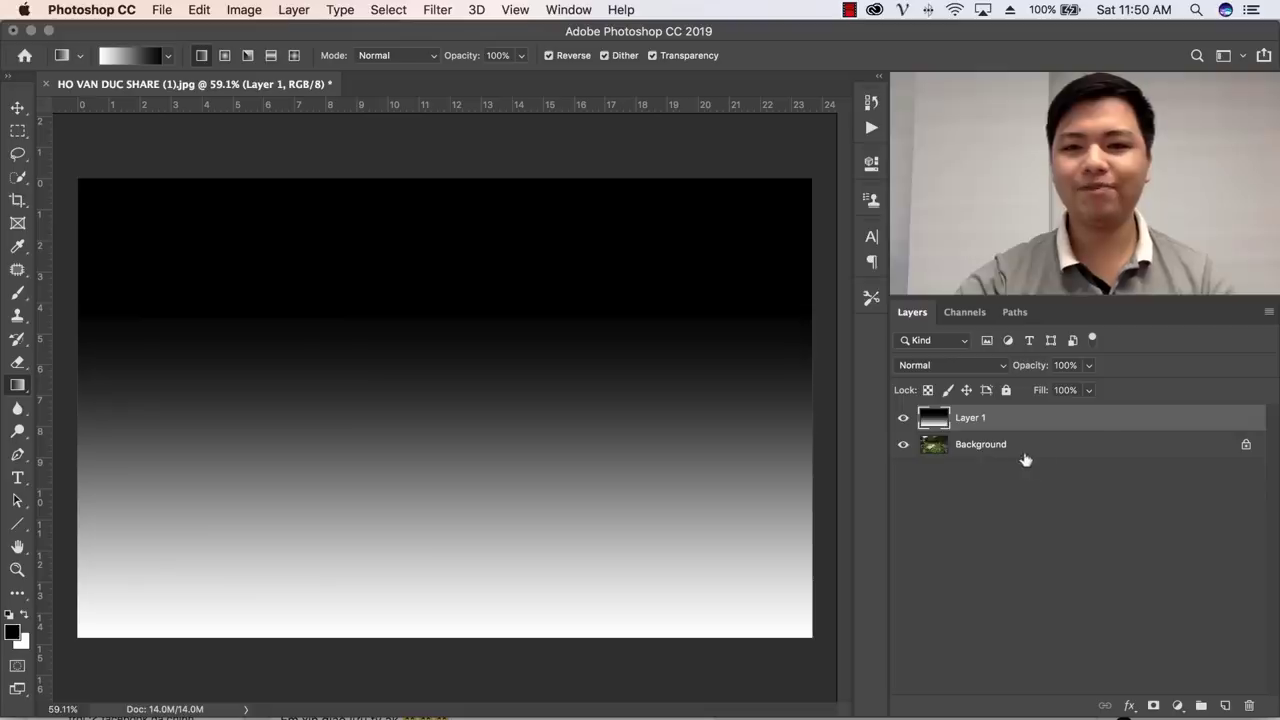
left_click(905, 420)
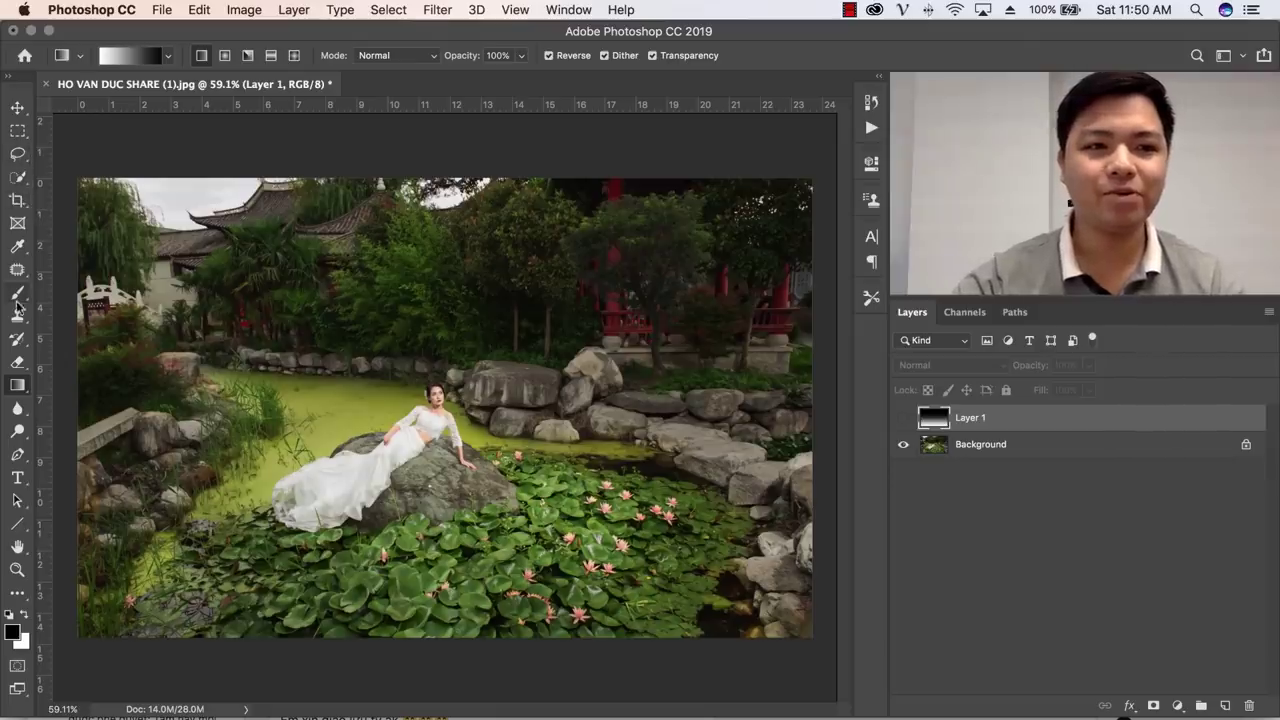
key("shift+super+n")
key("Return")
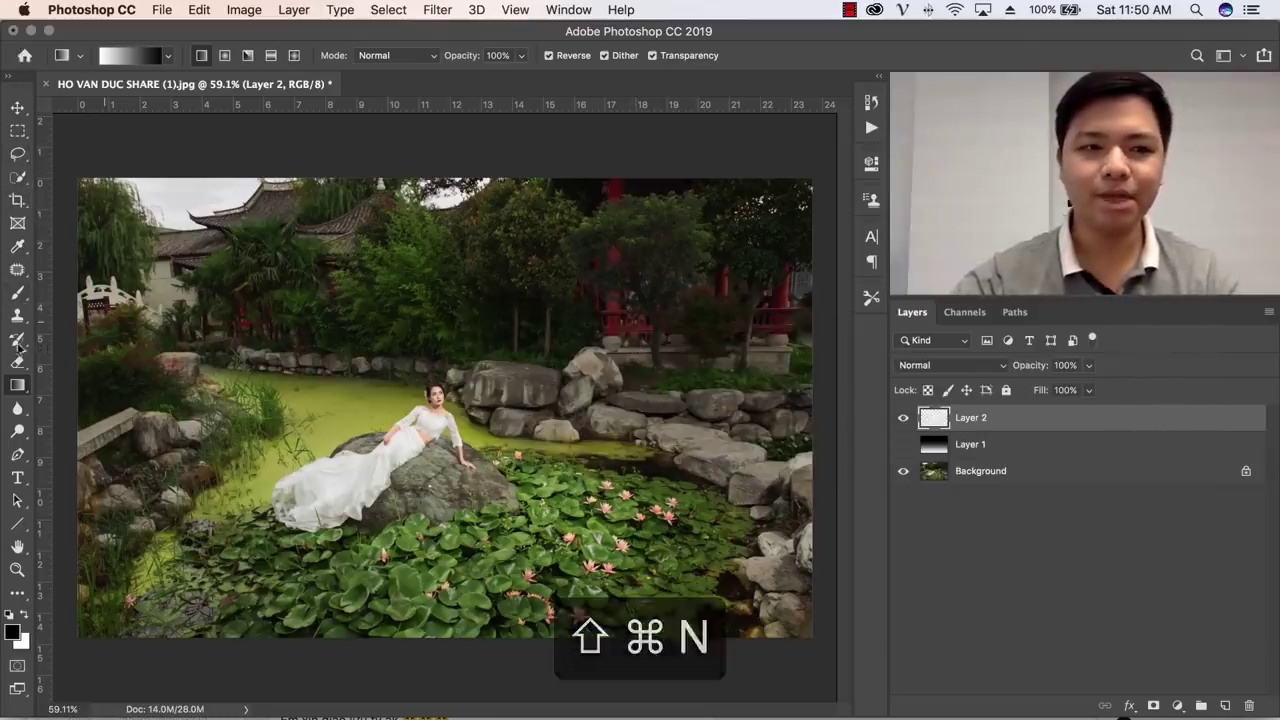
Paint a red size-100 brush line across the back of the pond on Layer 2
left_click(17, 293)
left_click(13, 631)
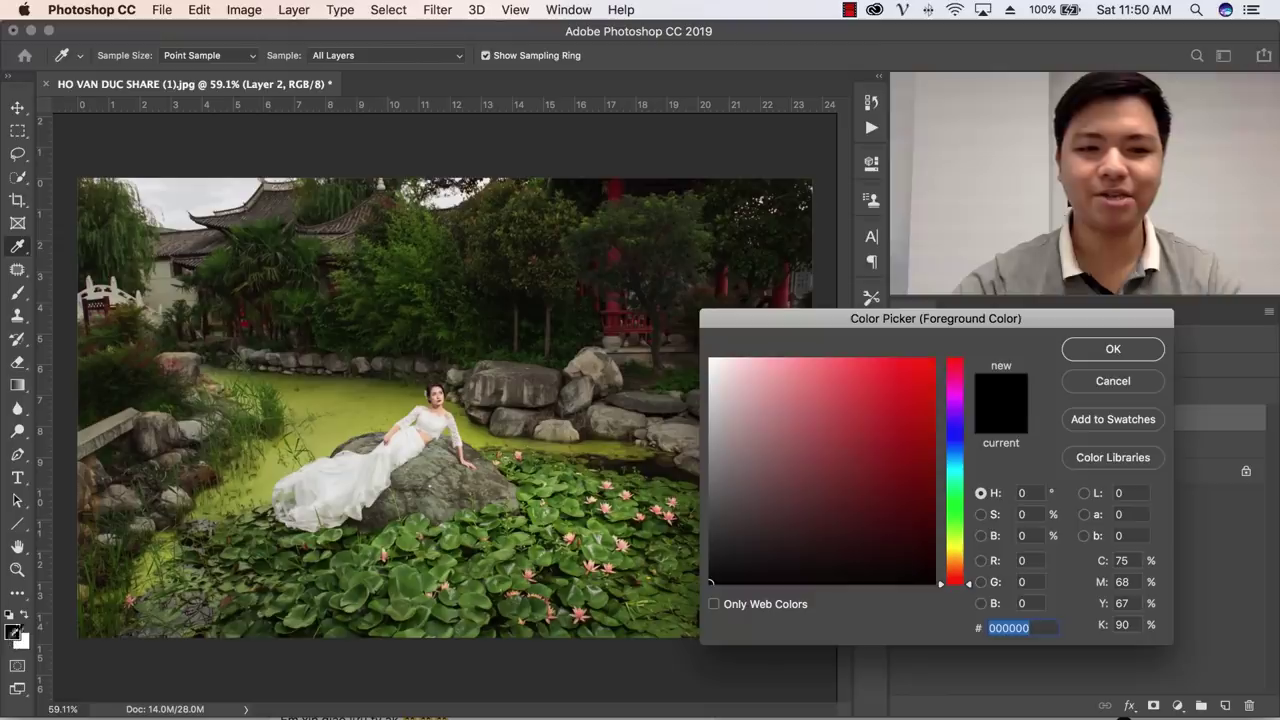
left_click(919, 399)
left_click(1112, 349)
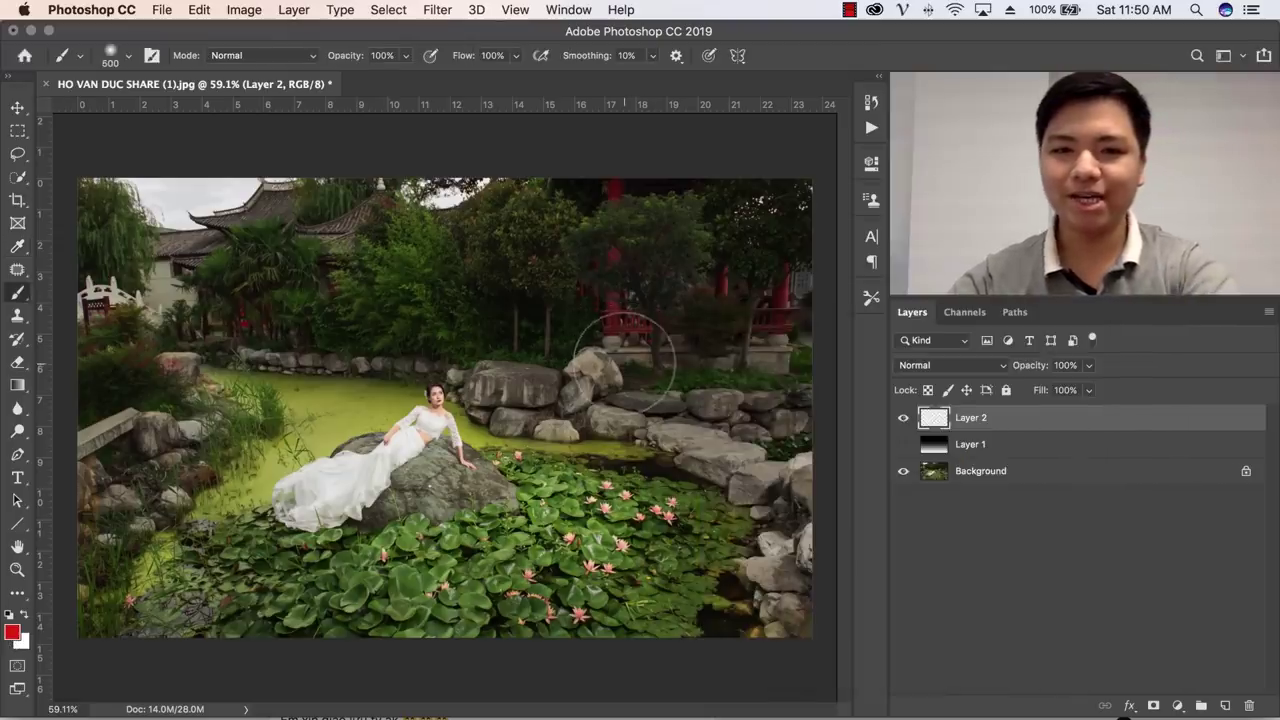
key("bracketleft")
key("bracketleft")
key("bracketleft")
left_click_drag(106, 354, 783, 340)
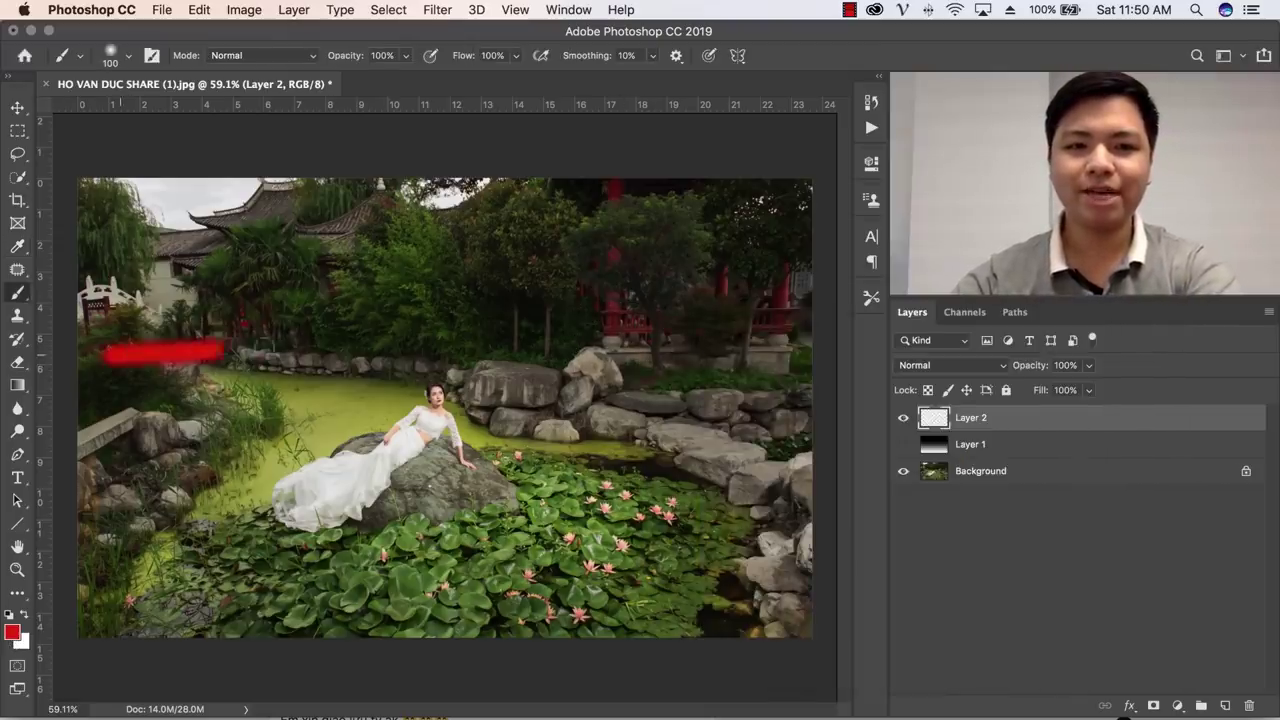
Show Layer 1 again and set its opacity to 100%
left_click(908, 444)
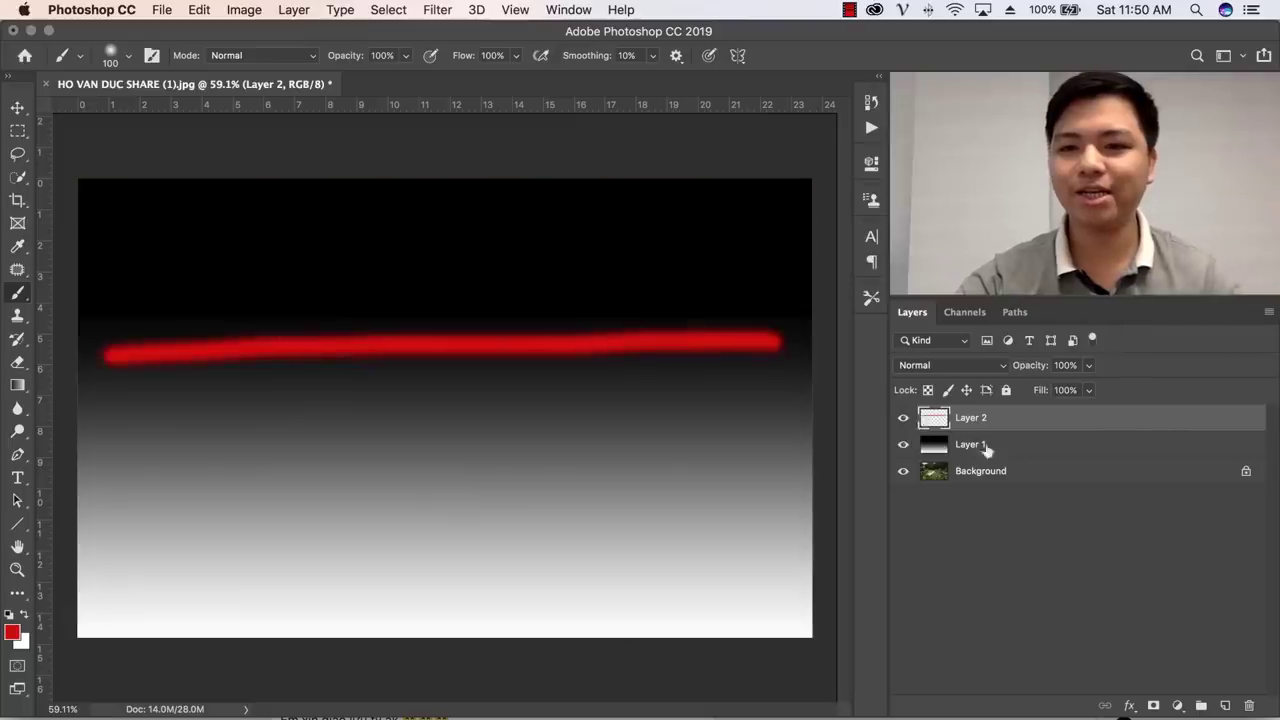
left_click(1005, 443)
mouse_move(1015, 370)
left_mouse_down()
mouse_move(980, 370)
mouse_move(1034, 373)
left_mouse_up()
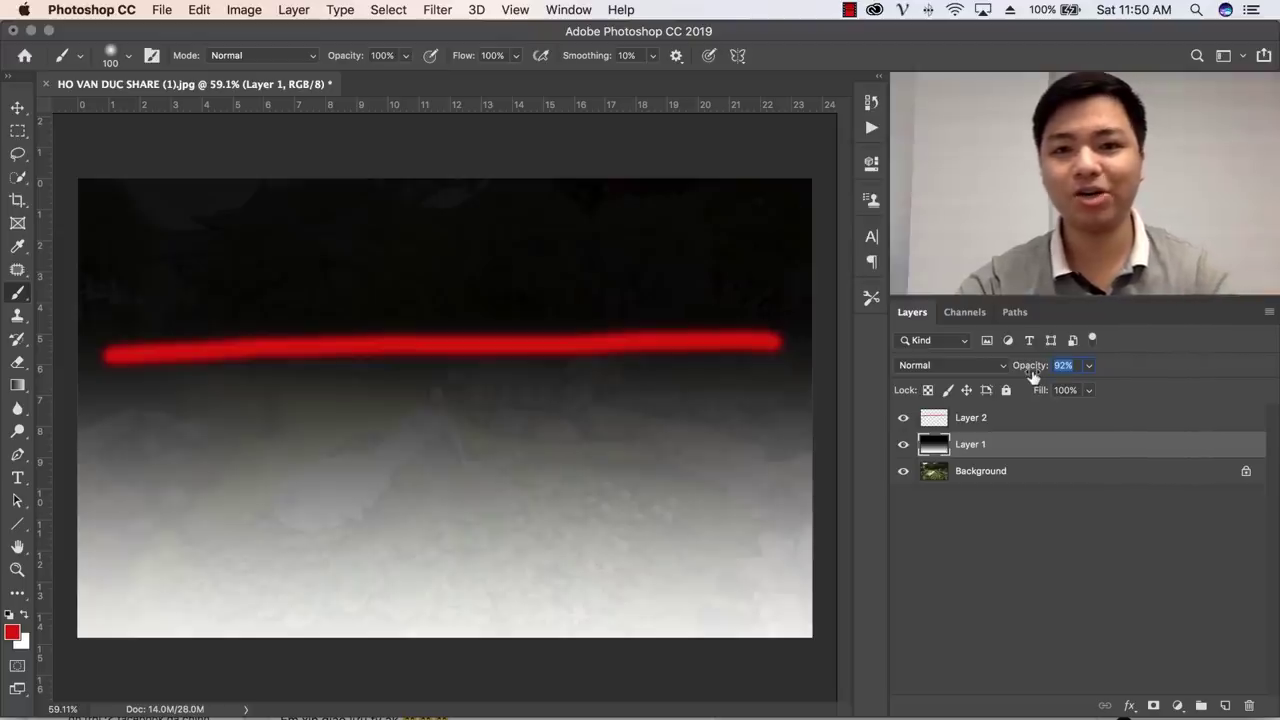
type("100")
key("Return")
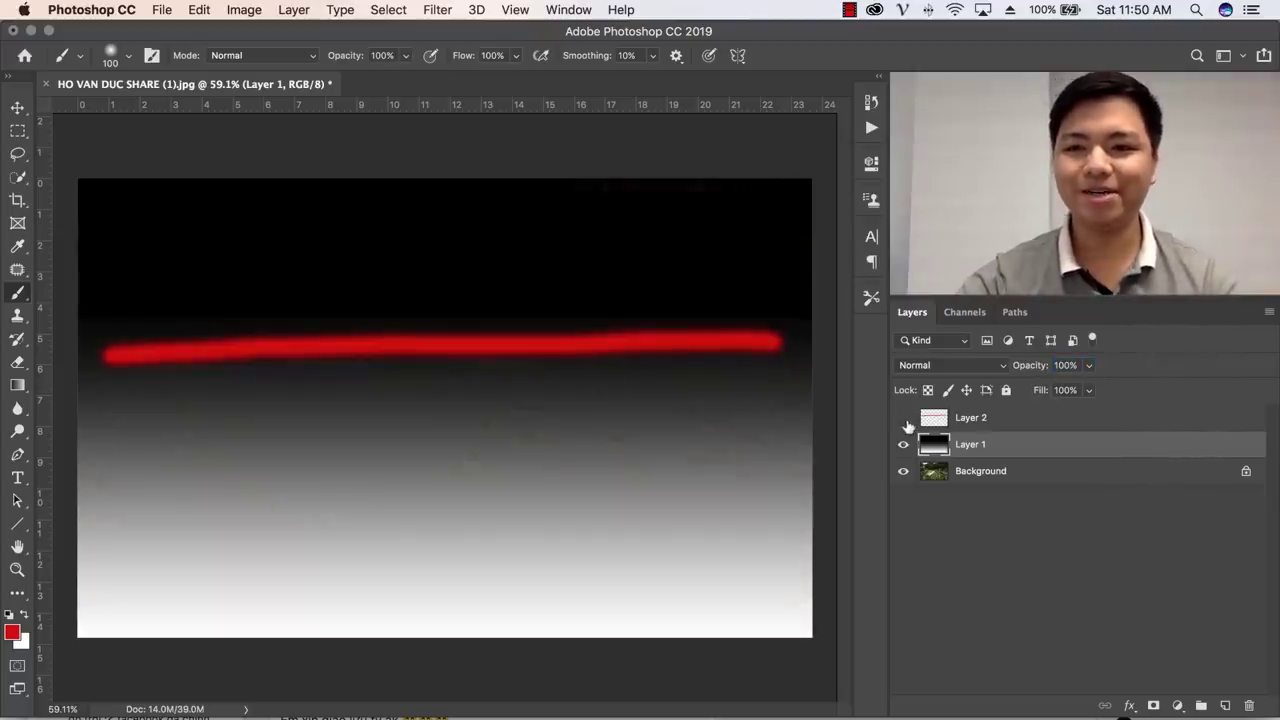
left_click(904, 420)
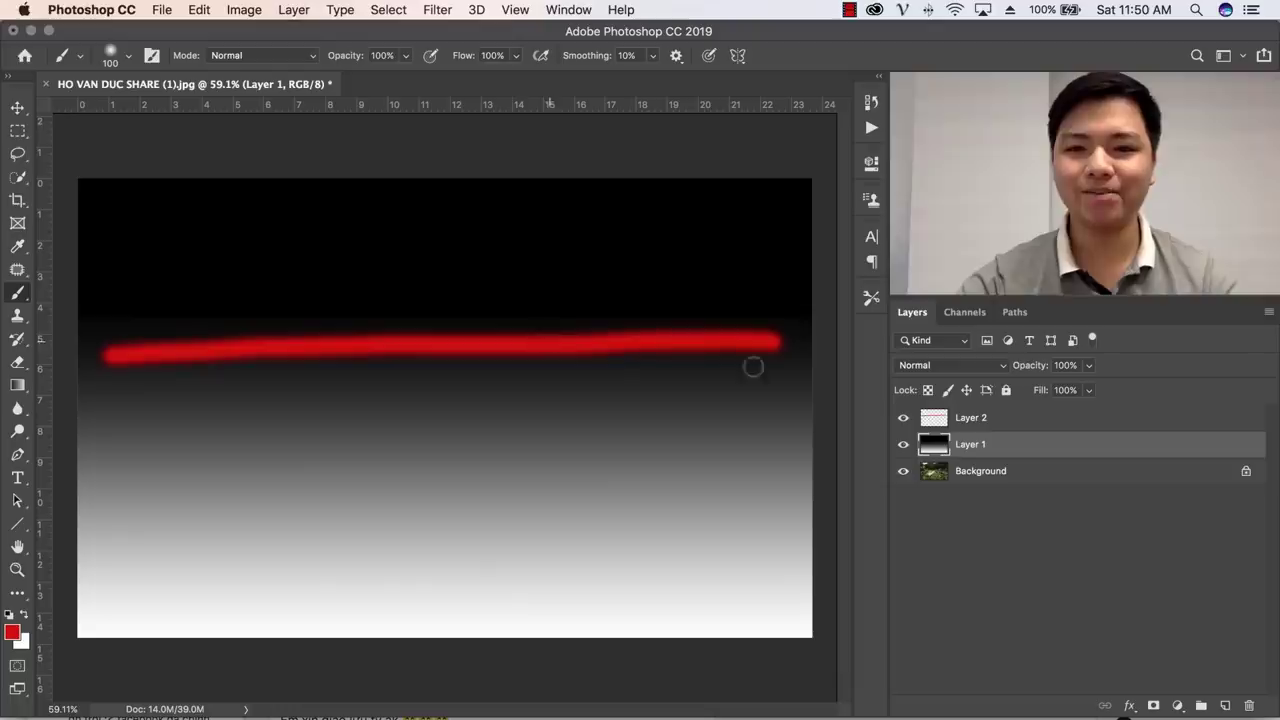
left_click(19, 386)
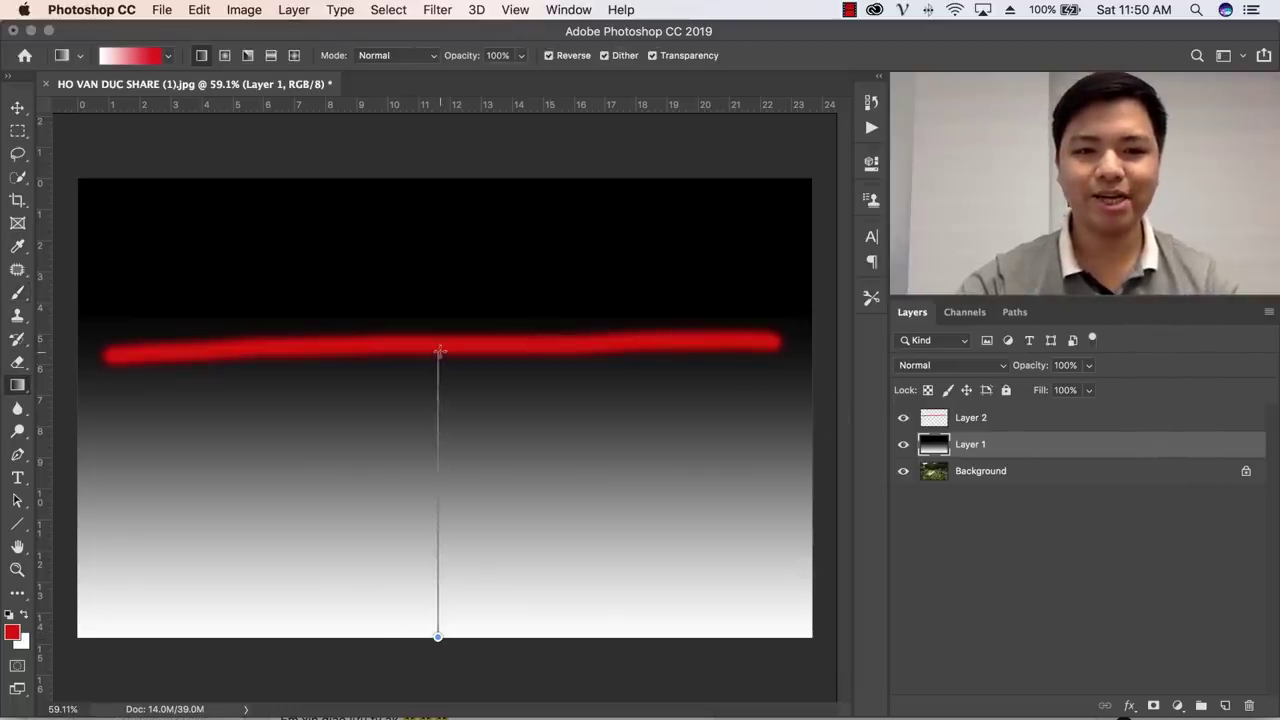
Redraw the Layer 1 gradient in black and white from the bottom edge upward
left_click_drag(440, 346, 330, 460)
key("super+z")
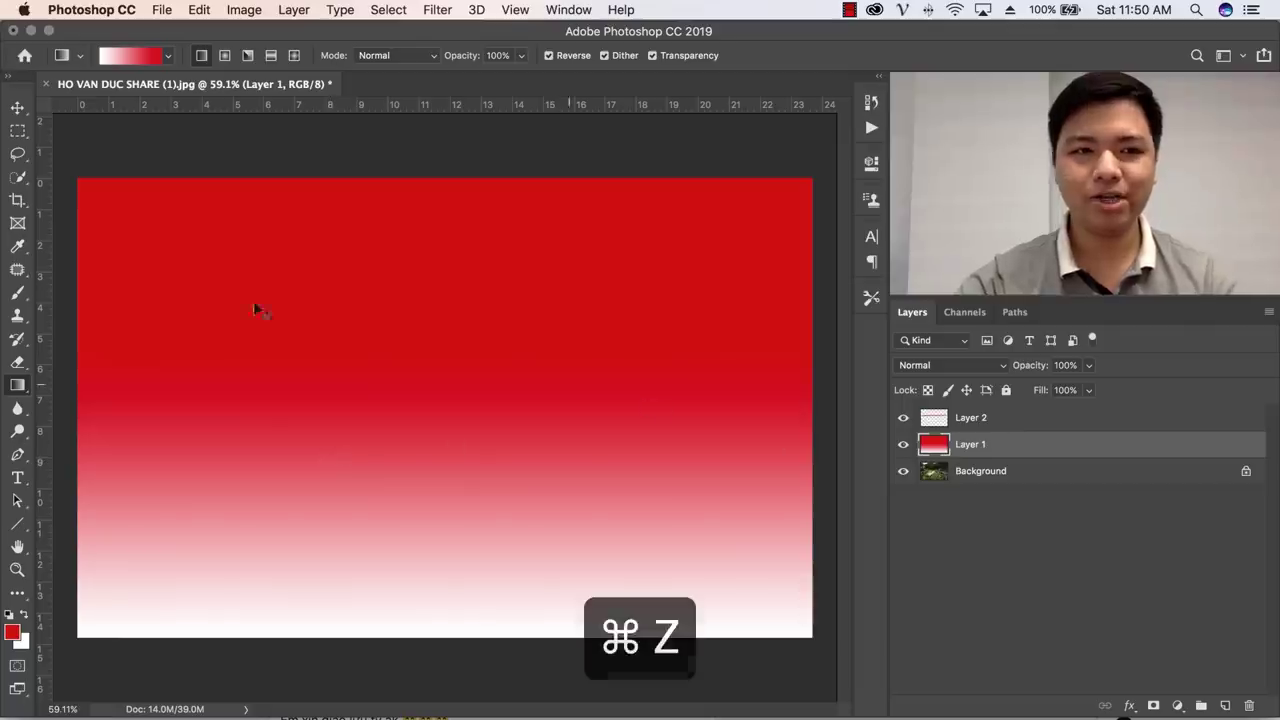
left_click(11, 614)
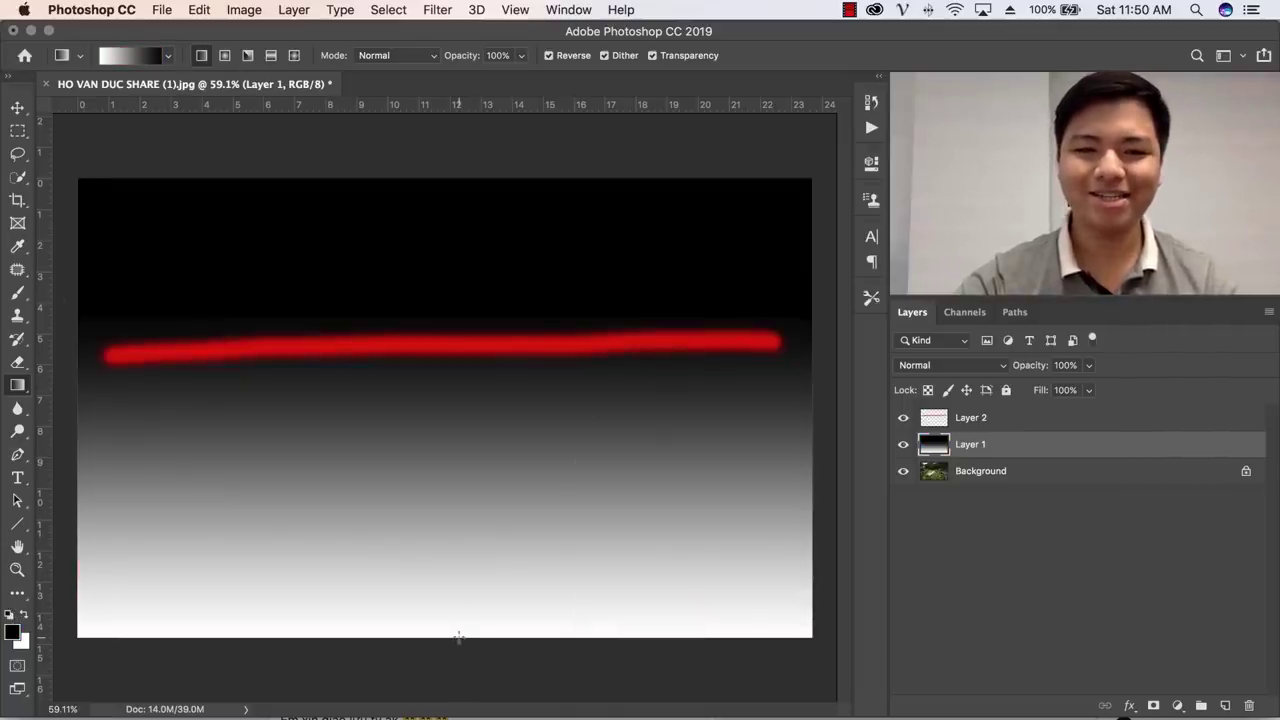
mouse_move(458, 637)
left_mouse_down()
mouse_move(432, 375)
mouse_move(446, 351)
left_mouse_up()
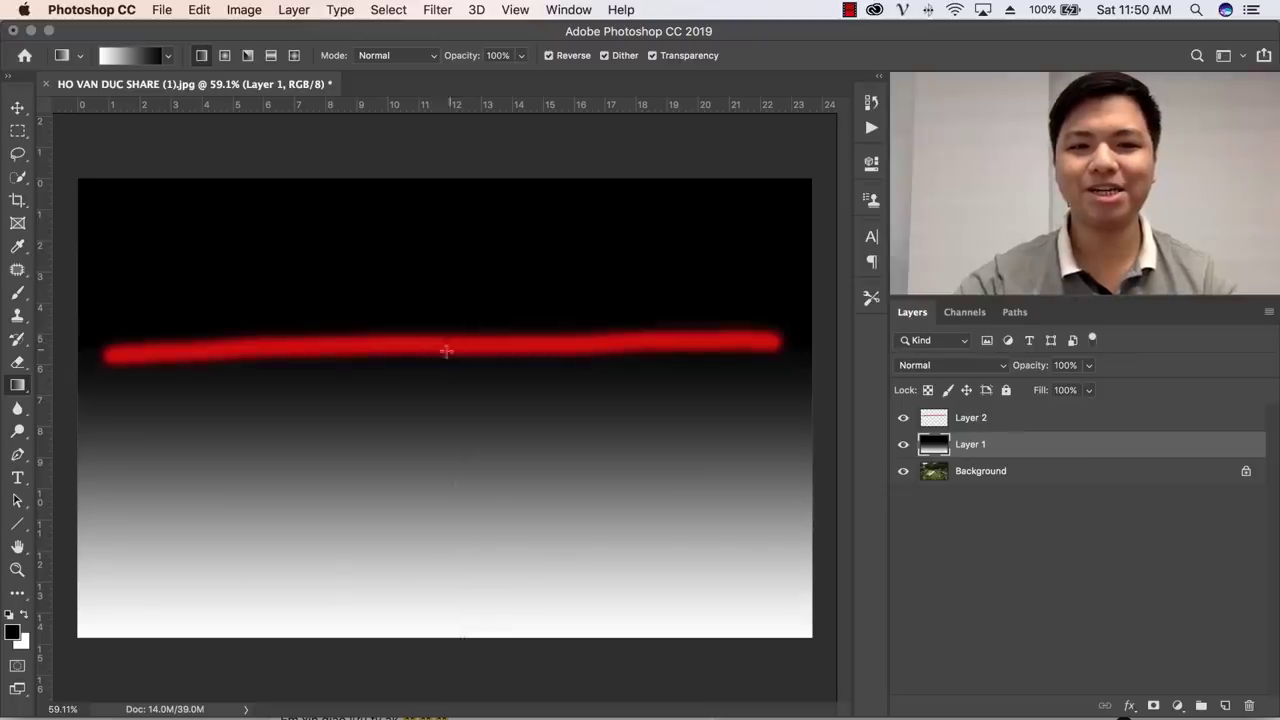
Hide the red line and gradient layers, leaving the Background photo active
left_click(902, 419)
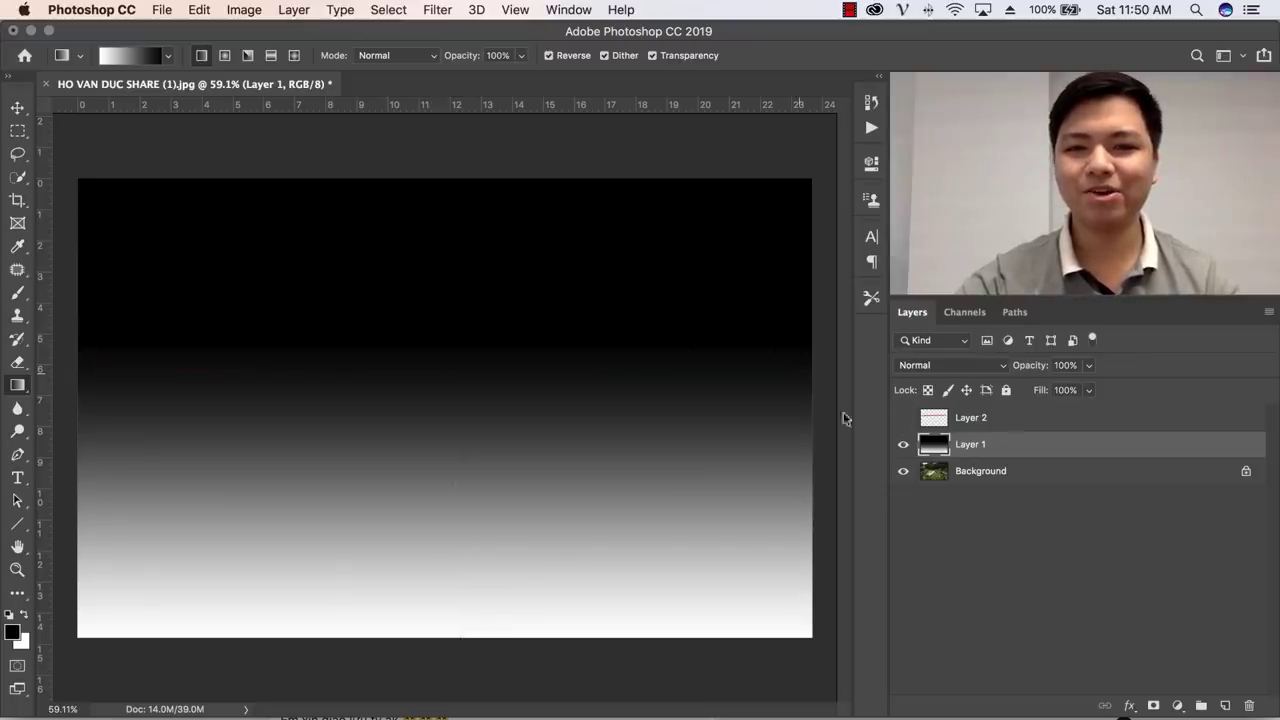
left_click(904, 419)
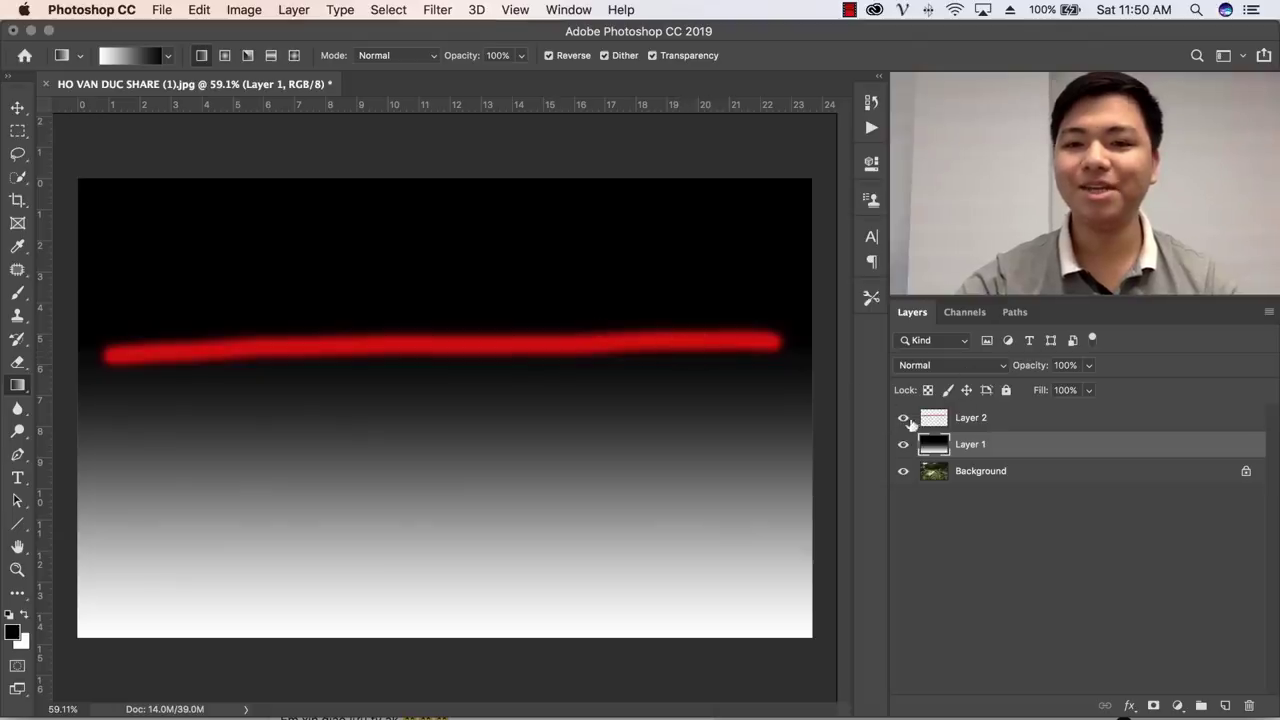
left_click(904, 419)
left_click(904, 446)
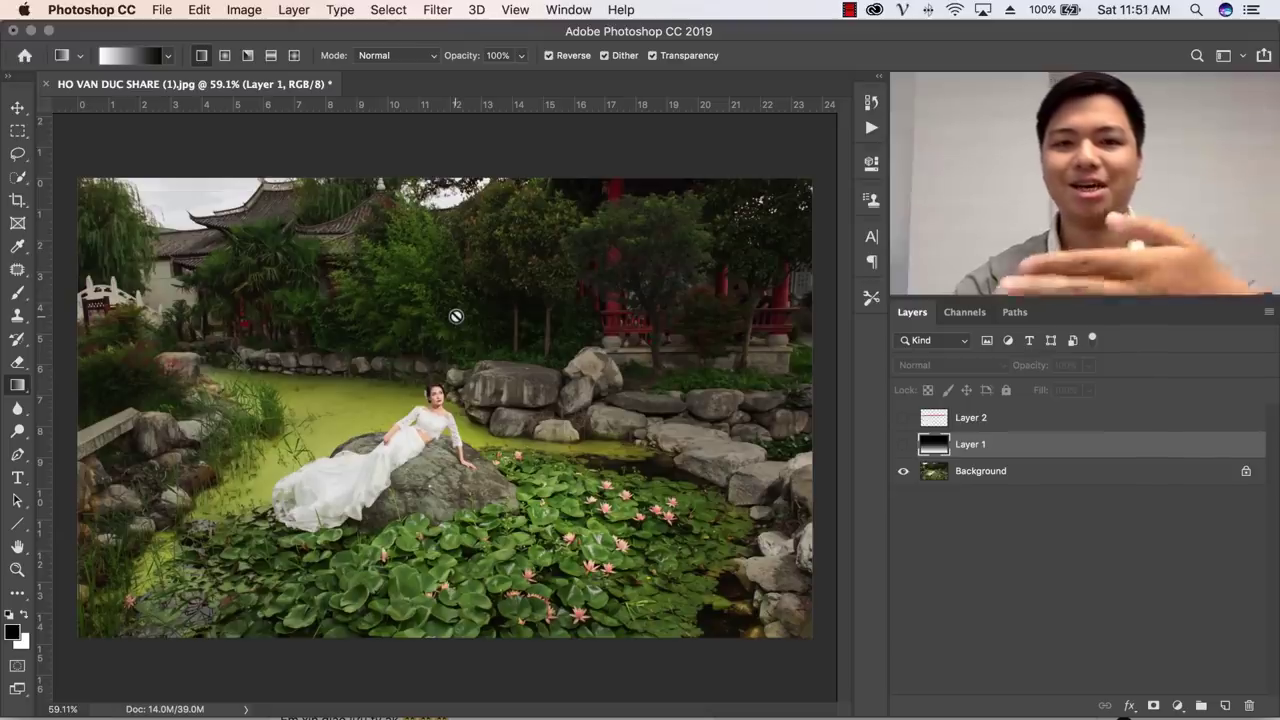
left_click(903, 446)
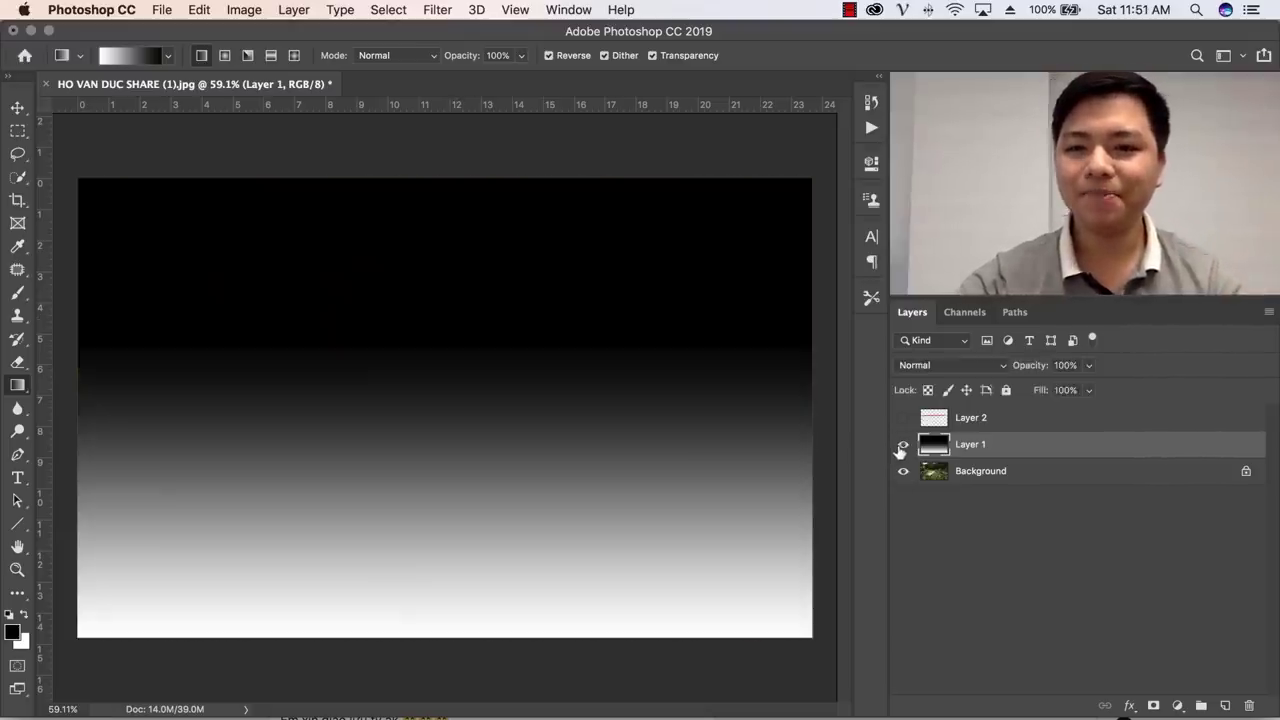
left_click(903, 446)
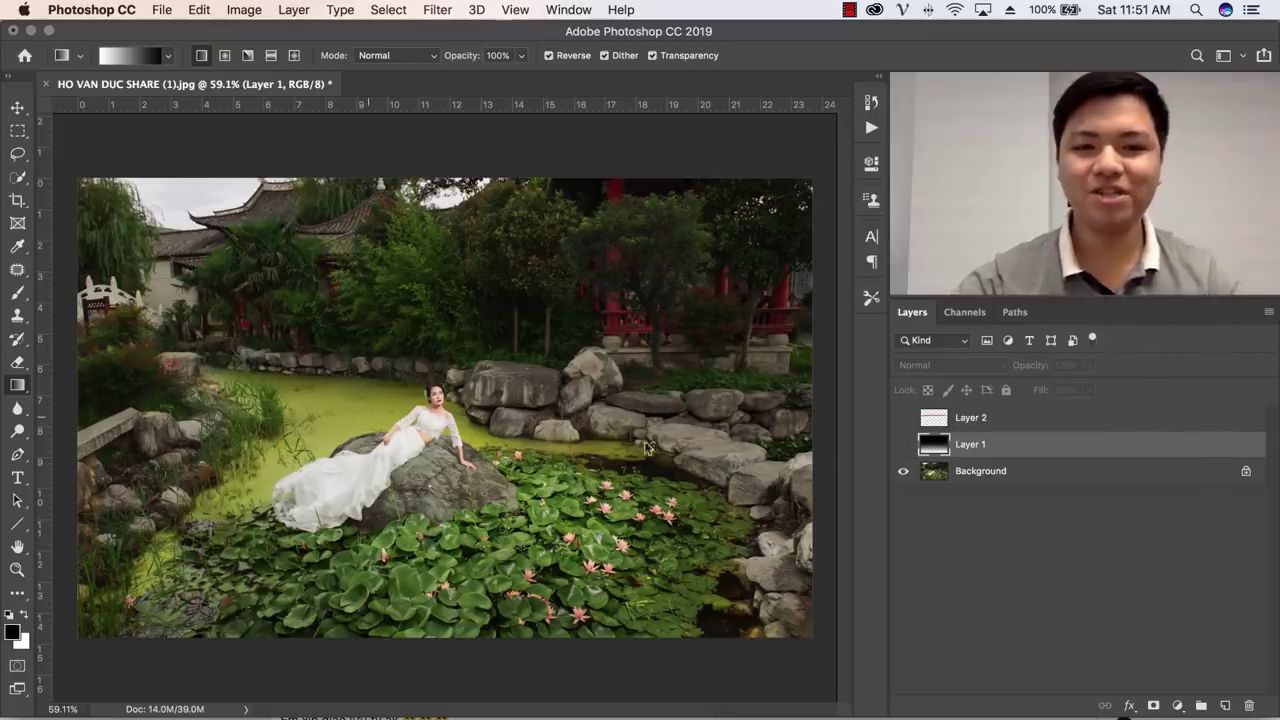
left_click(903, 446)
left_click(903, 446)
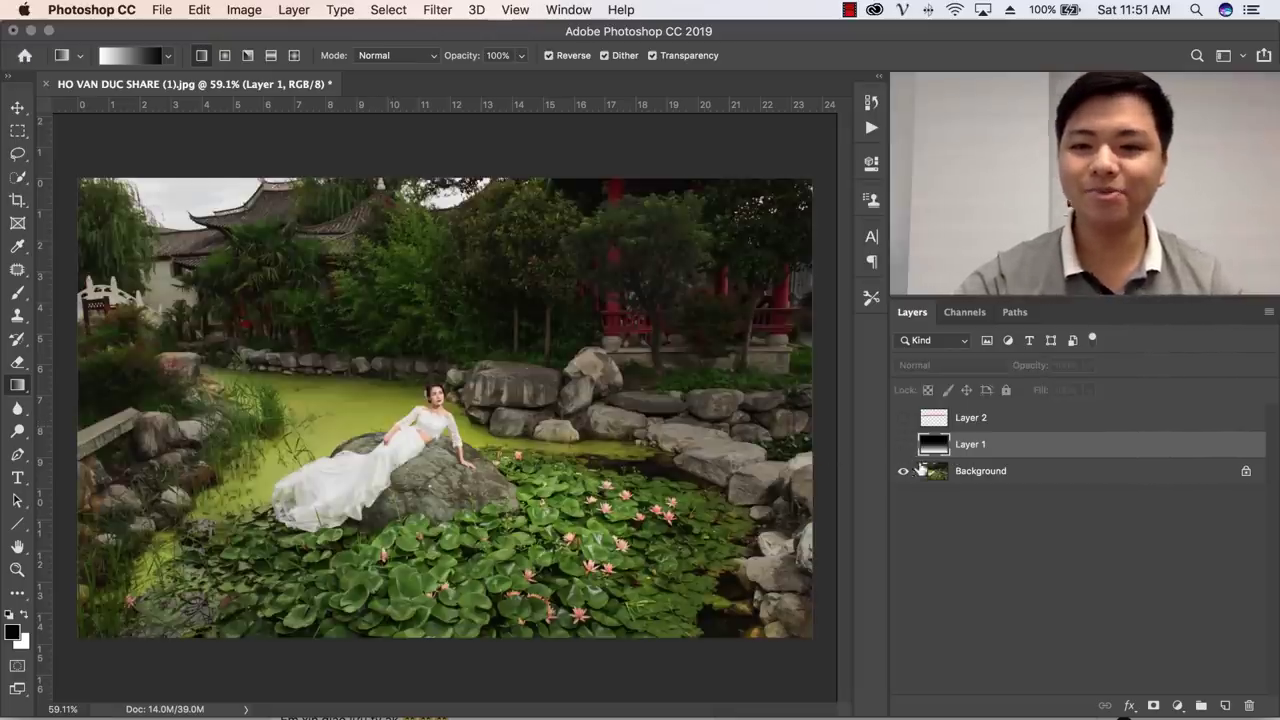
left_click(920, 471)
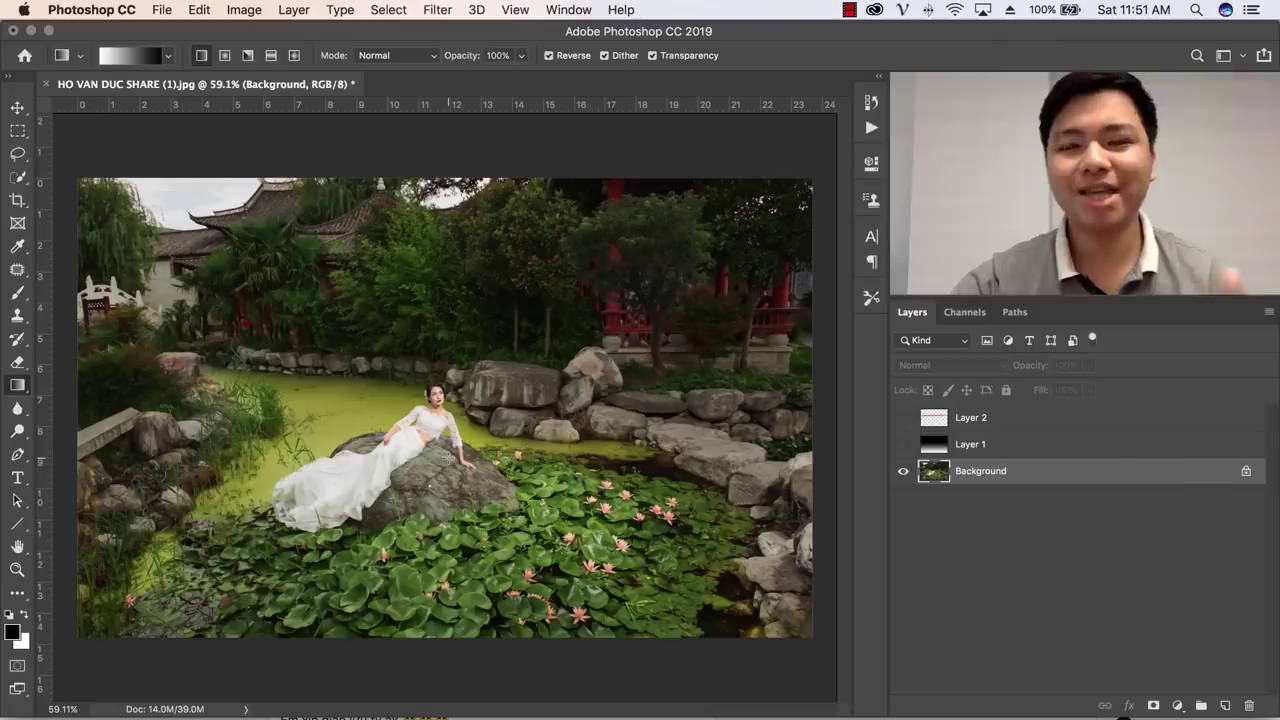
At 200% zoom, quick-select the woman's face, body, arms, hair flower and hand
key("z")
left_click(424, 466)
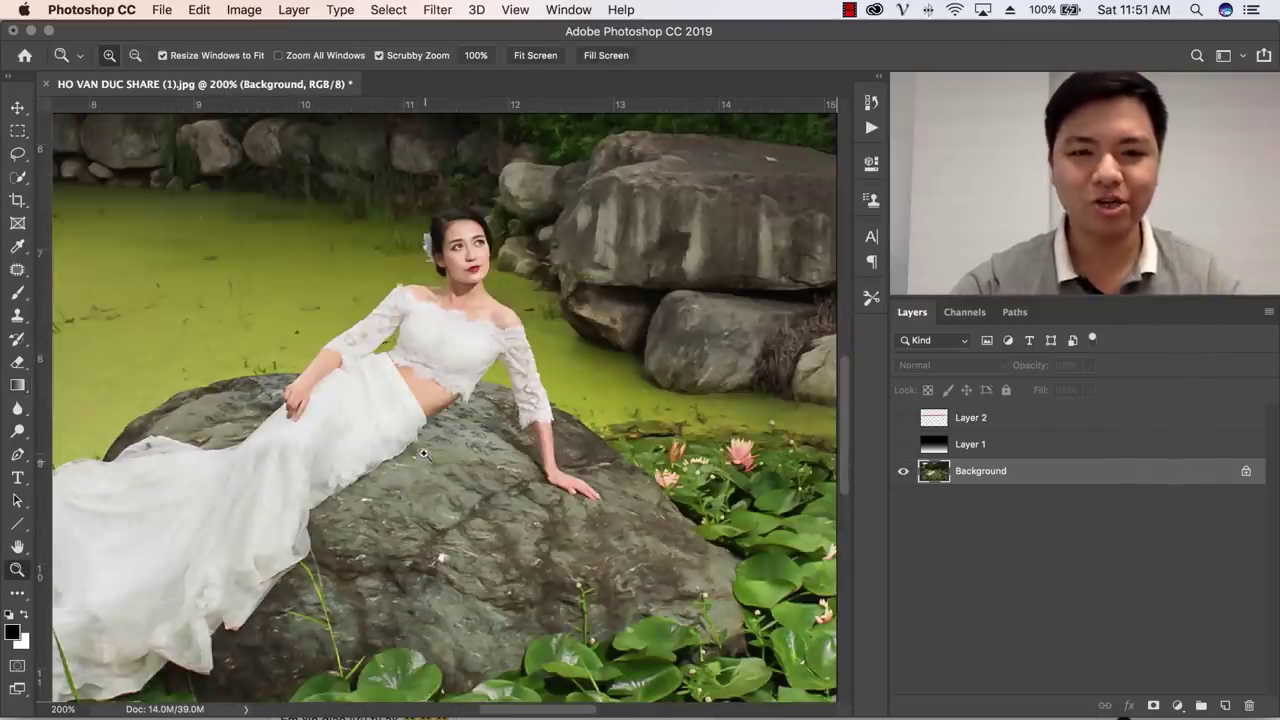
key("w")
right_click(17, 178)
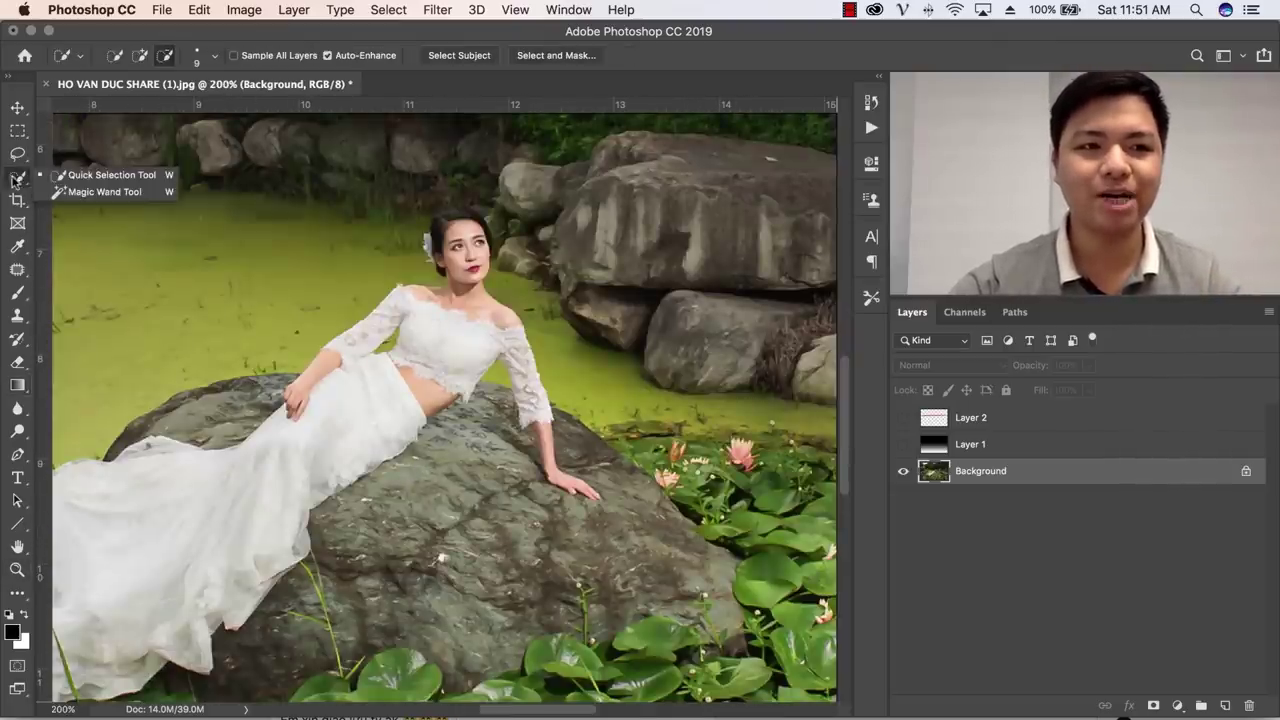
left_click(71, 177)
left_click(115, 55)
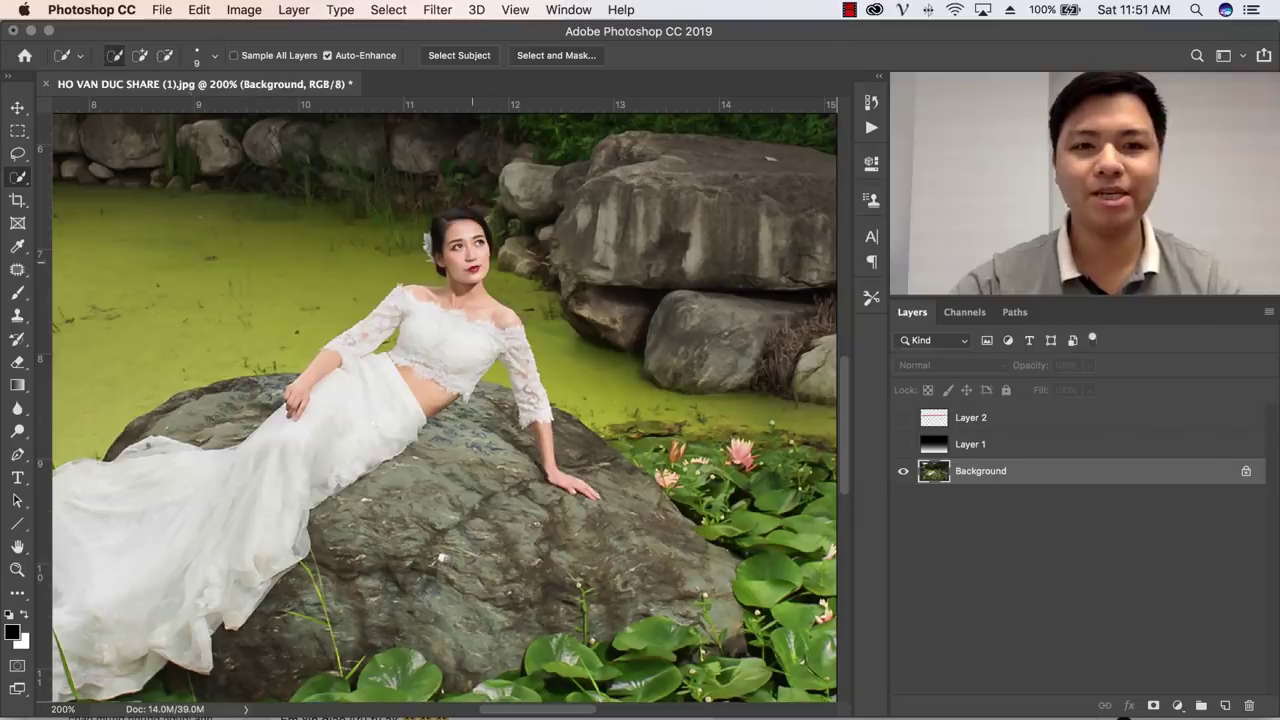
left_click_drag(450, 320, 530, 400)
left_click_drag(400, 330, 310, 440)
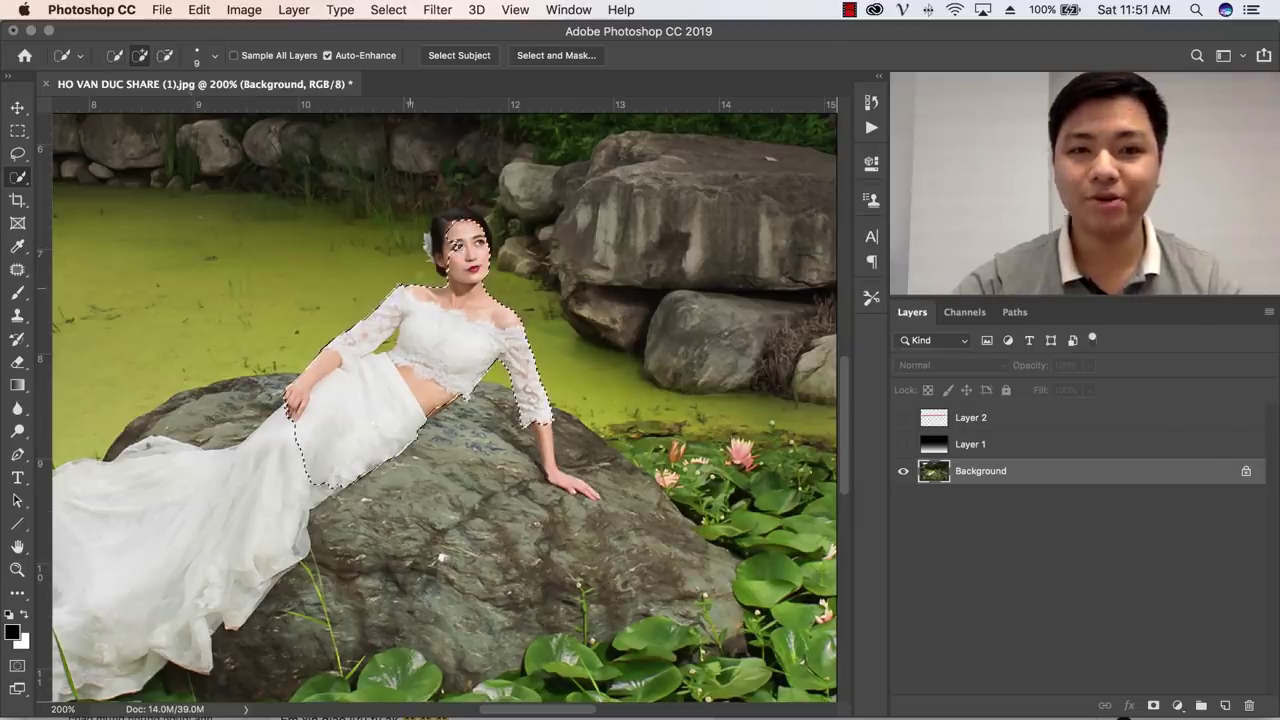
left_click(440, 248)
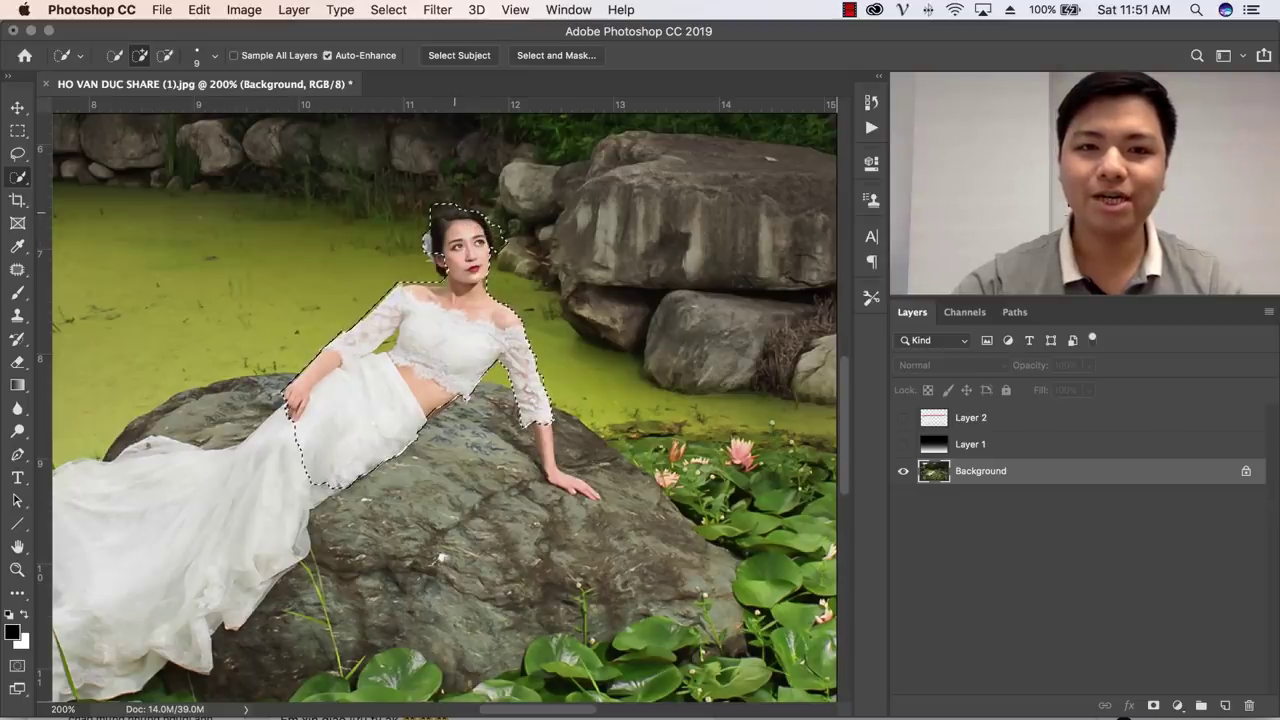
mouse_move(545, 433)
left_mouse_down()
mouse_move(549, 468)
mouse_move(390, 460)
left_mouse_up()
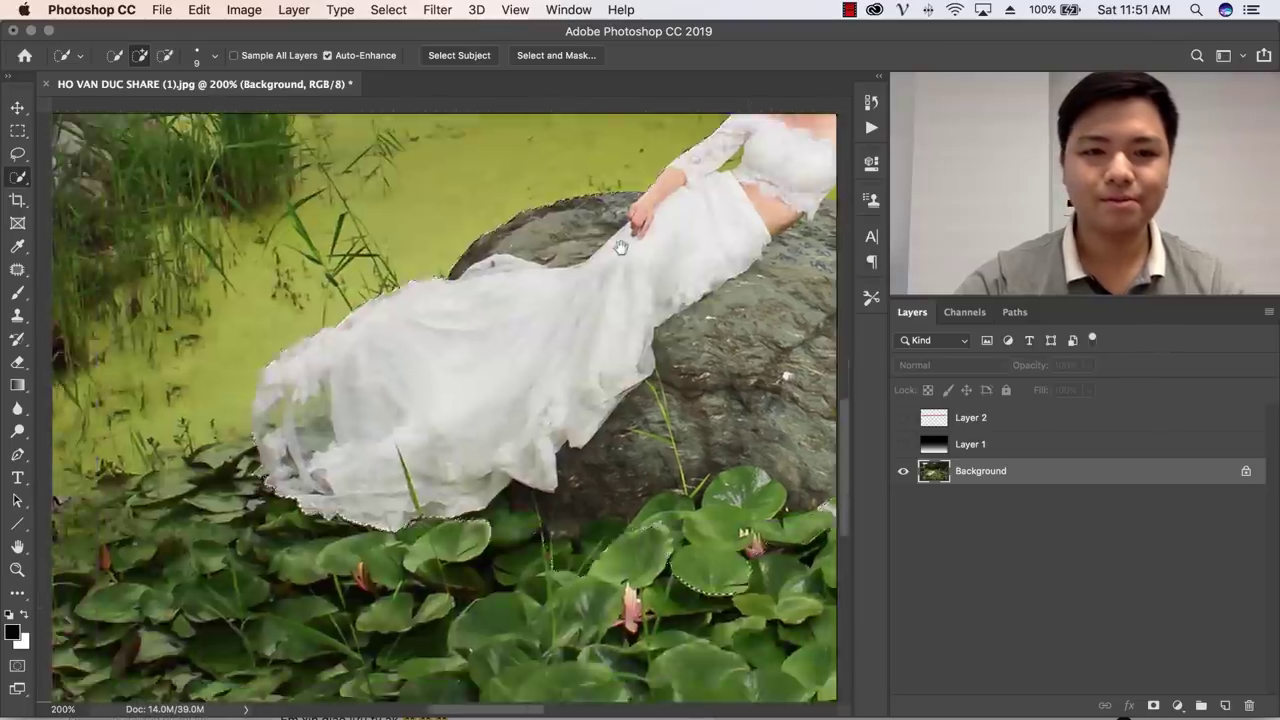
Zoom to about 979% and 1600% to inspect the selection edges on face and dress
key("z")
left_click_drag(726, 163, 790, 165)
key("w")
scroll(612, 420, "up", 2)
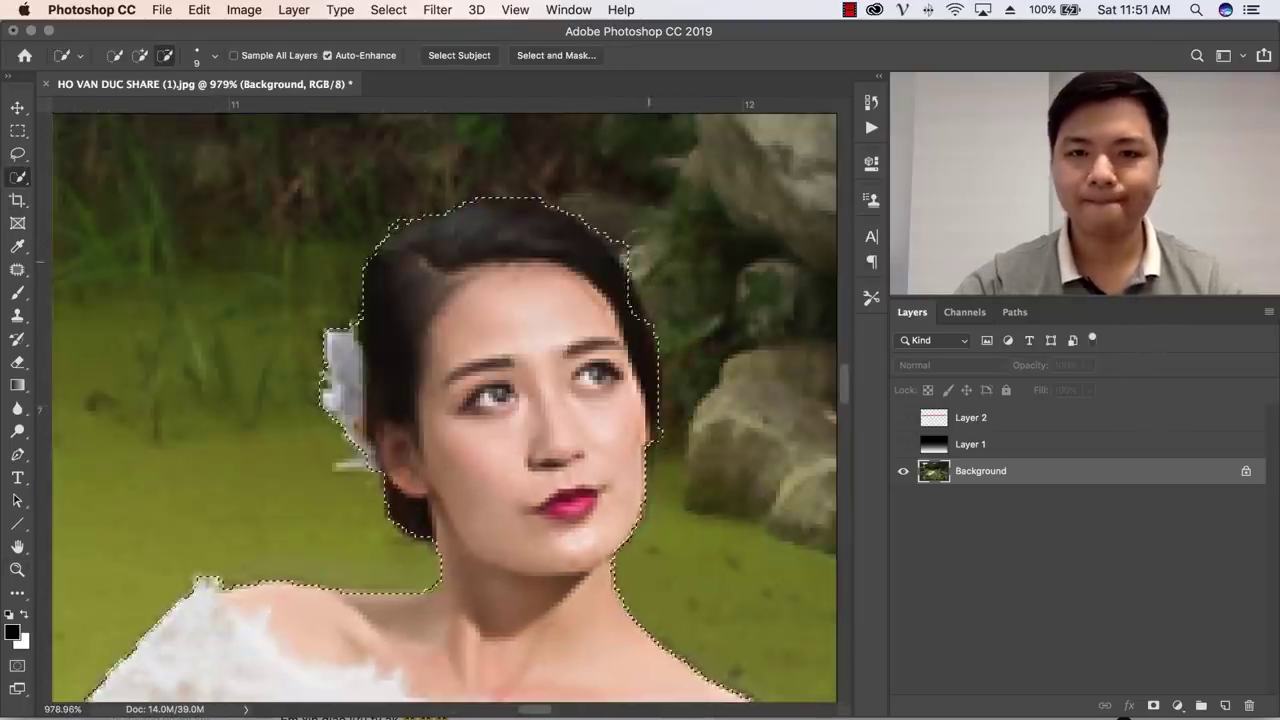
key("z")
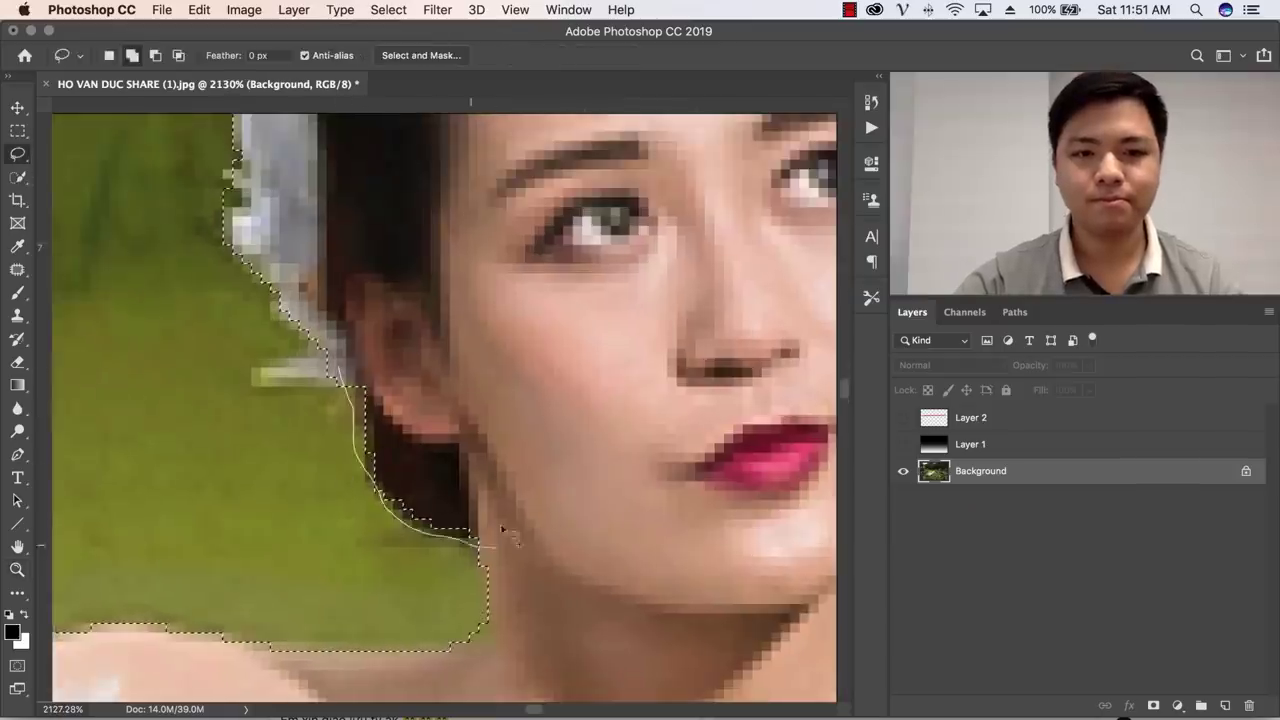
scroll(612, 420, "down", 5)
left_click(610, 420)
key("w")
Lasso-subtract the green patch by the dress, then fit the whole photo on screen
key("l")
scroll(436, 490, "left", 5)
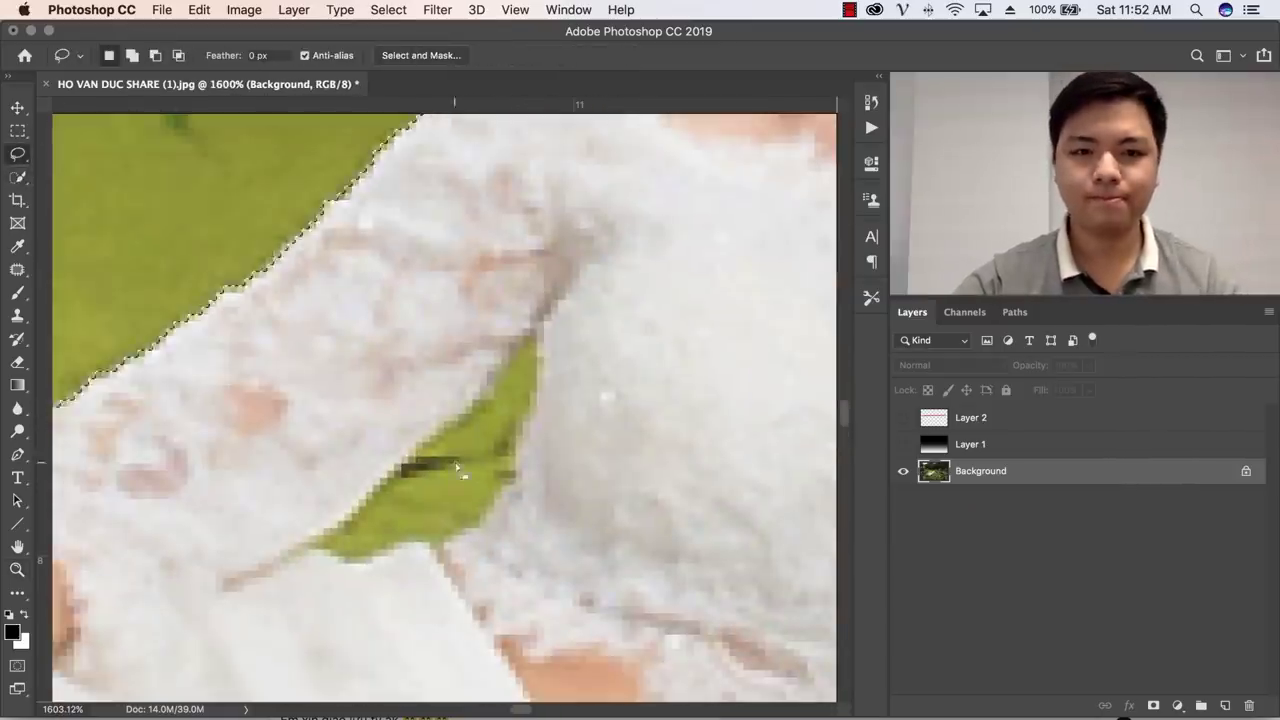
key("w")
scroll(436, 490, "down", 1)
key("l")
left_click(503, 371)
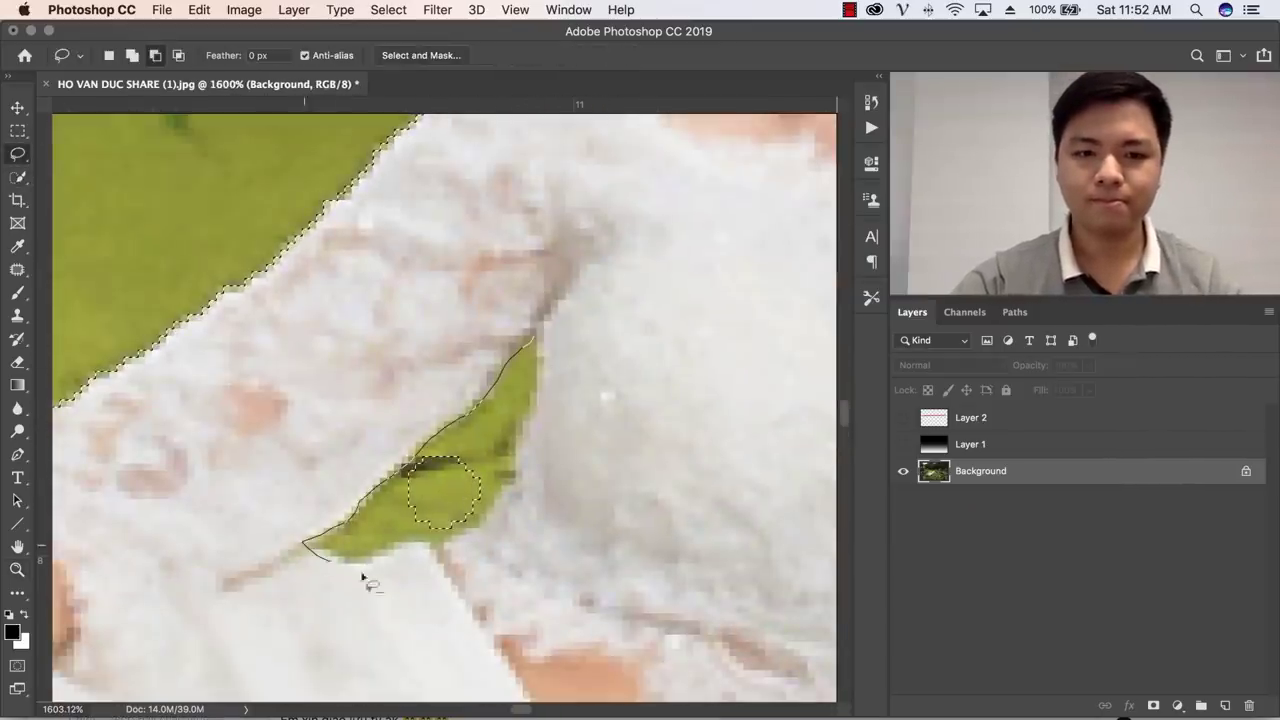
mouse_move(527, 379)
left_mouse_down()
mouse_move(466, 463)
mouse_move(330, 465)
left_mouse_up()
key("z")
key("ctrl+0")
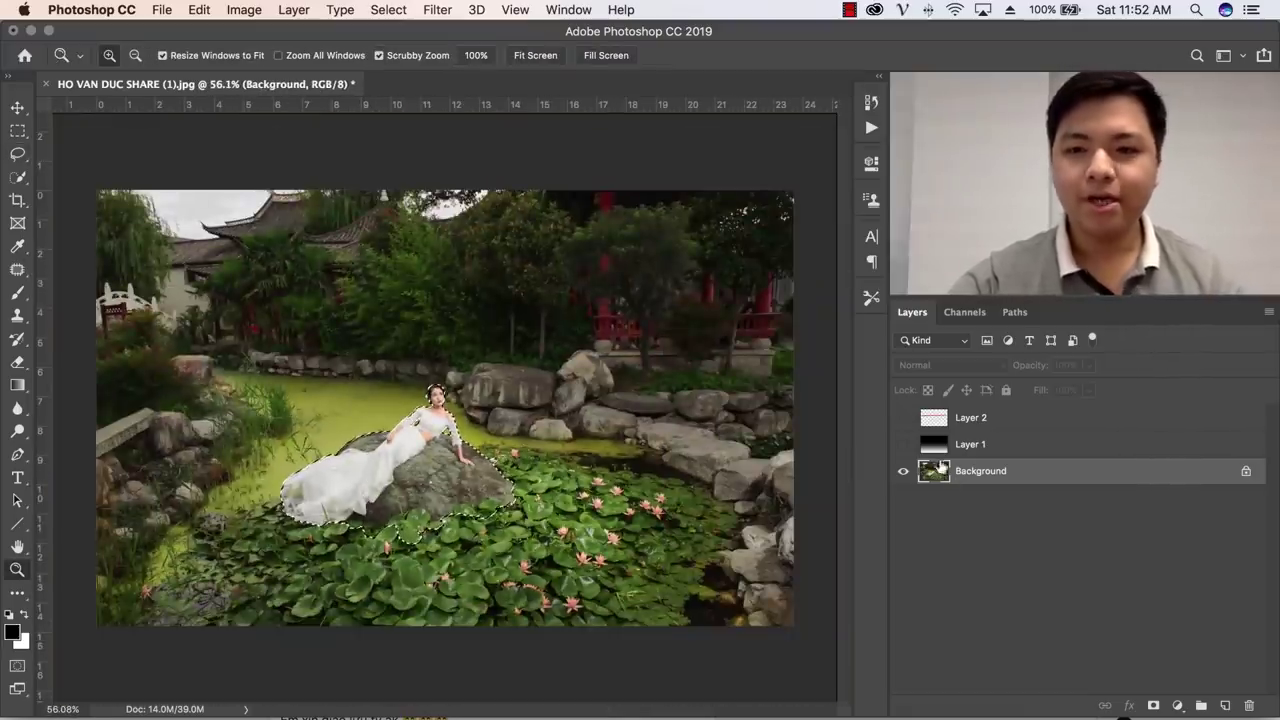
left_click(903, 445)
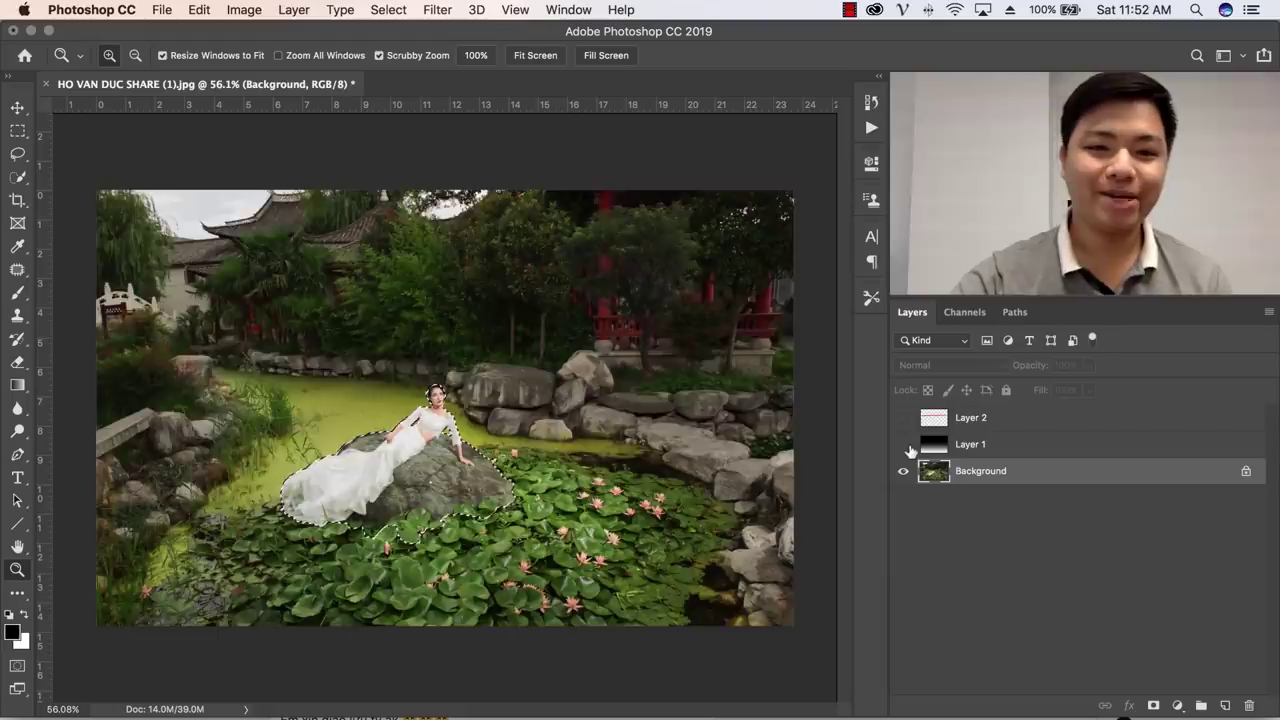
left_click(904, 445)
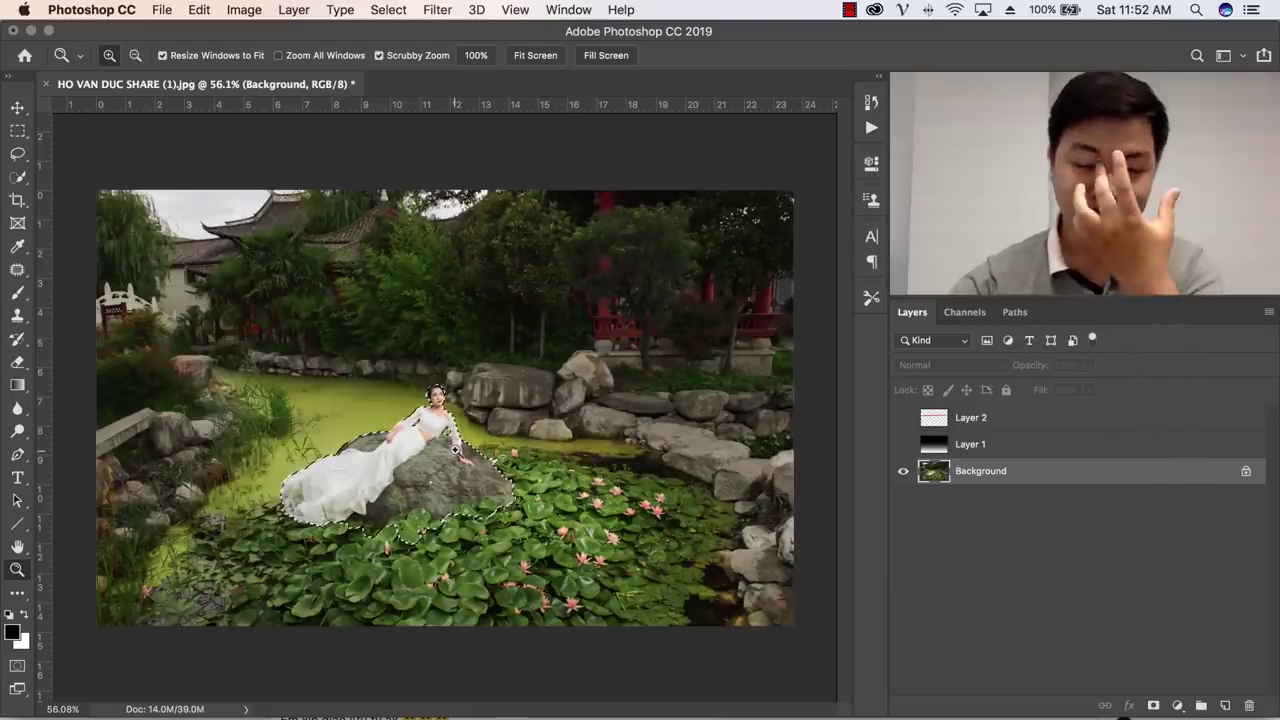
left_click_drag(455, 452, 468, 455)
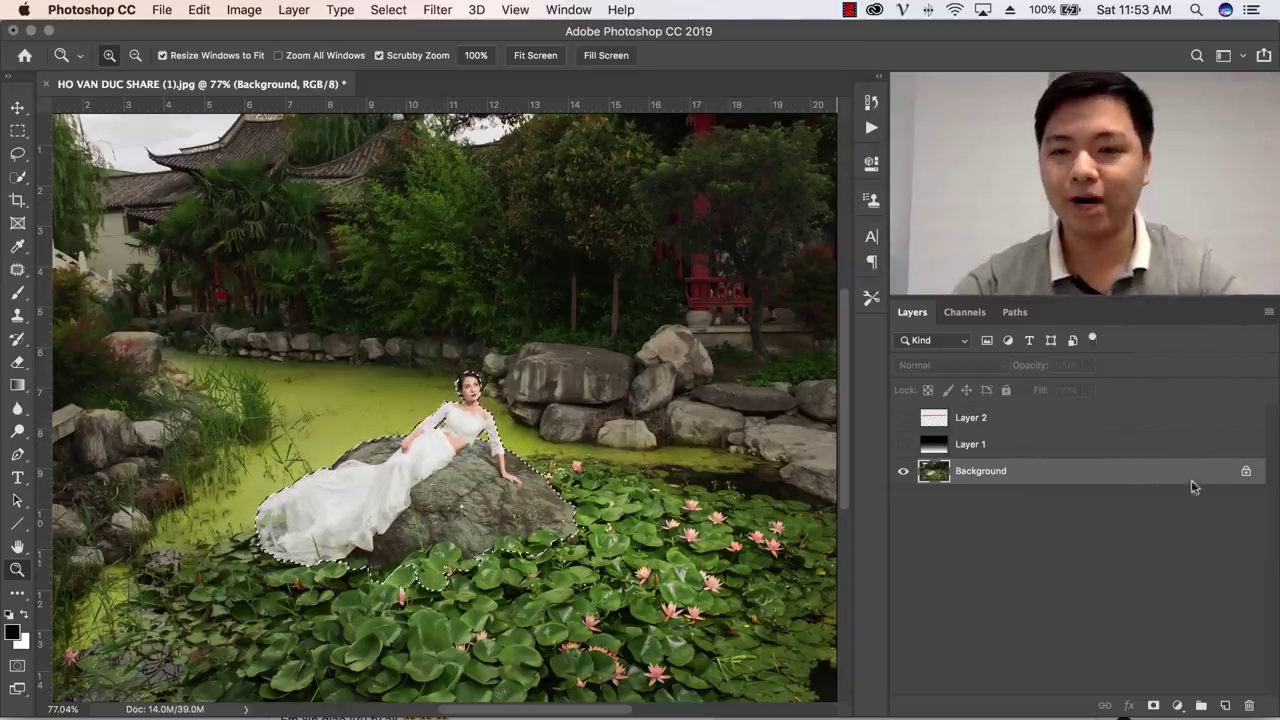
Show Layer 1, add empty Layer 3 above it, set brush size 600, and sample grey from the gradient
left_click(904, 445)
left_click(1045, 447)
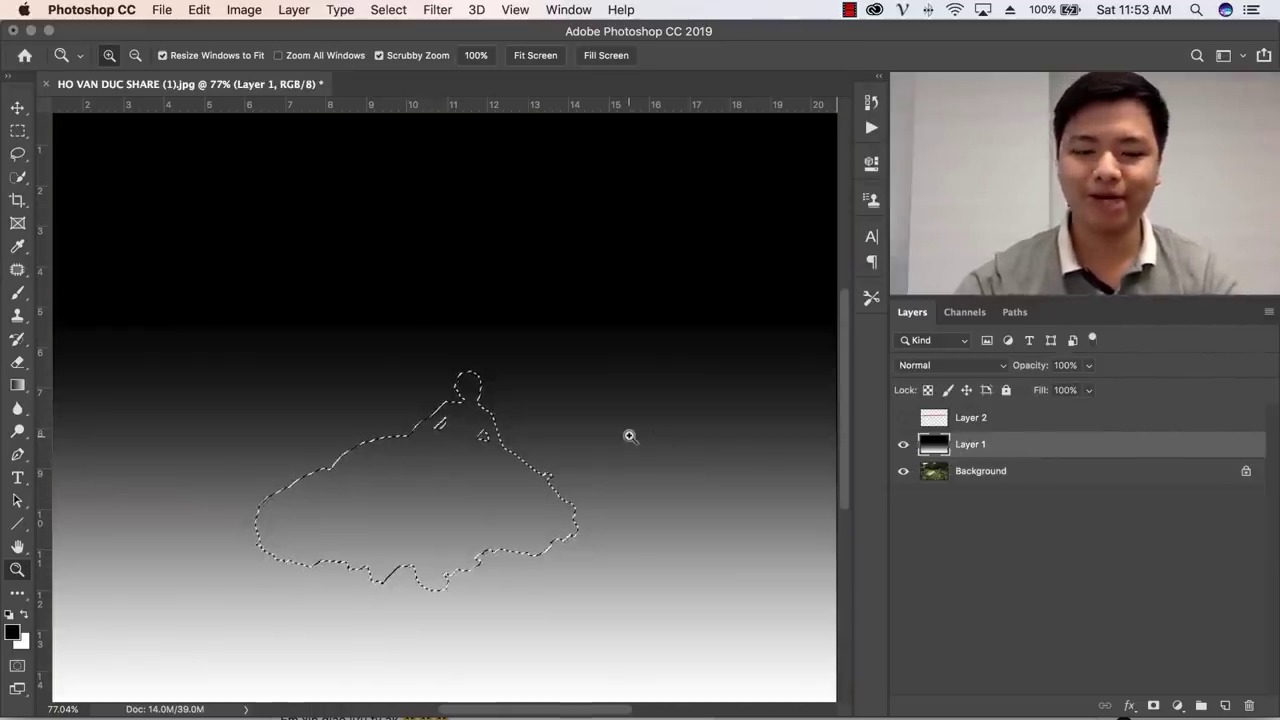
key("super+shift+n")
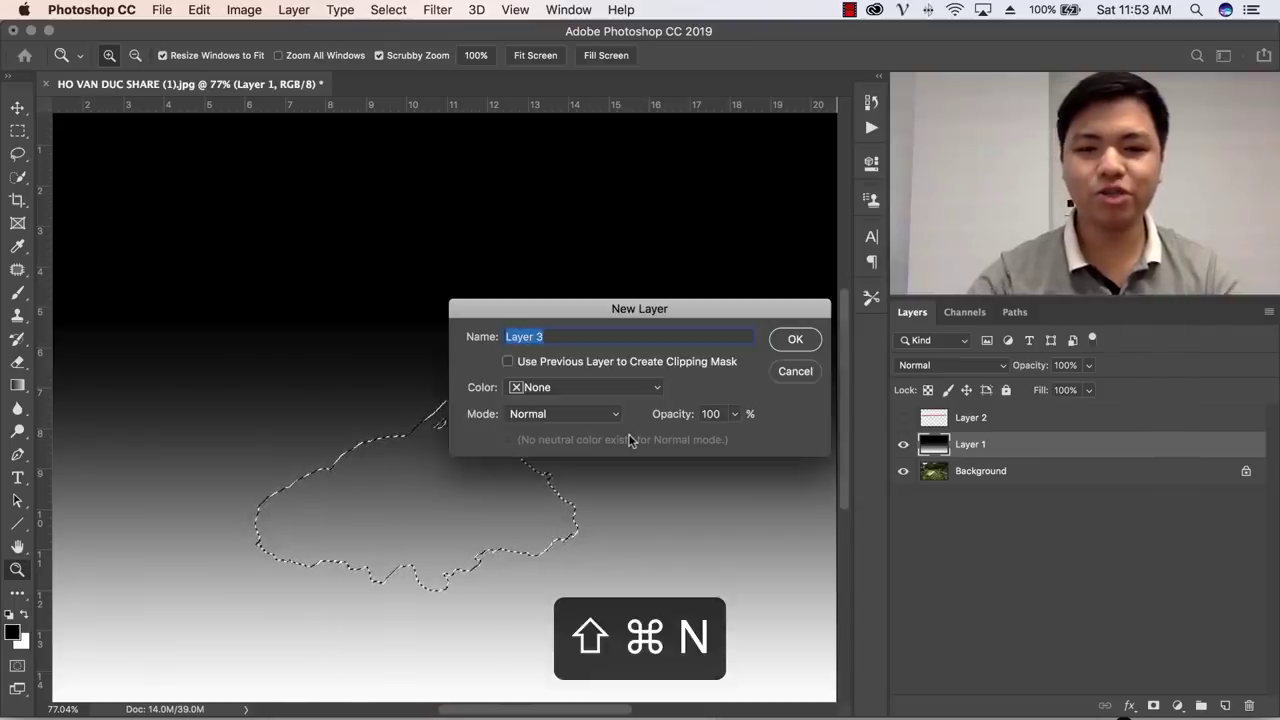
key("Return")
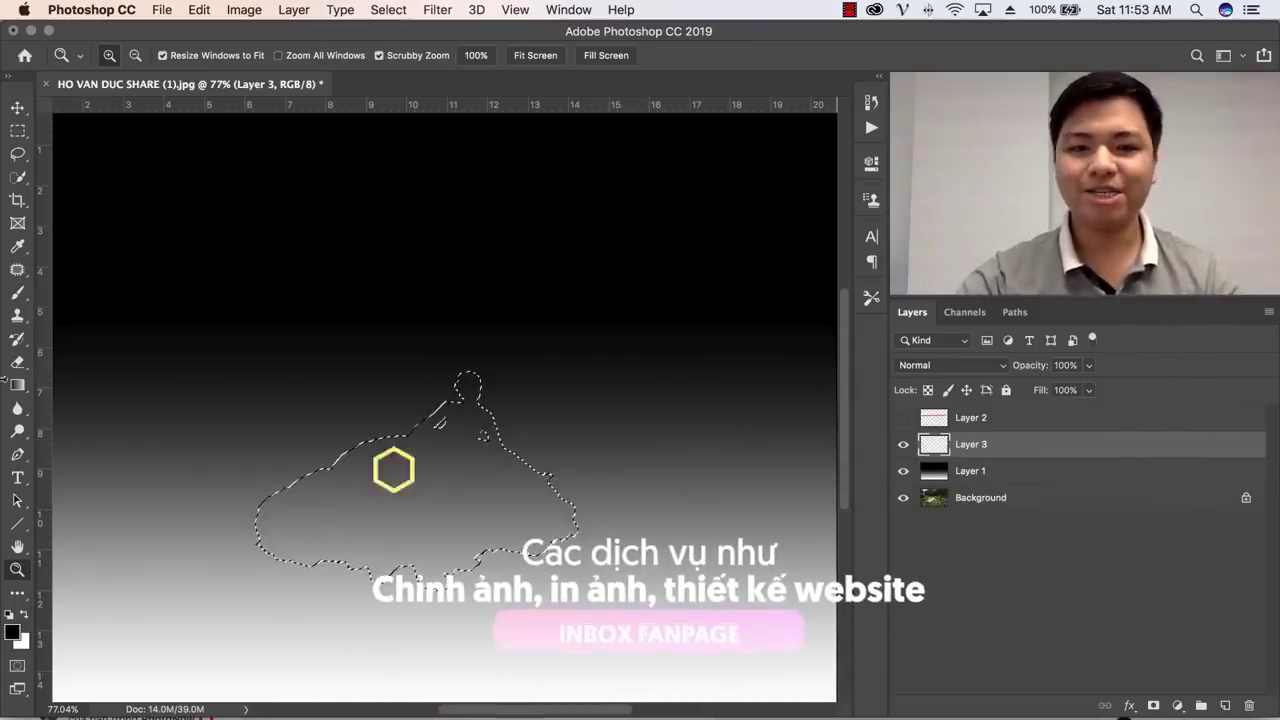
left_click(17, 293)
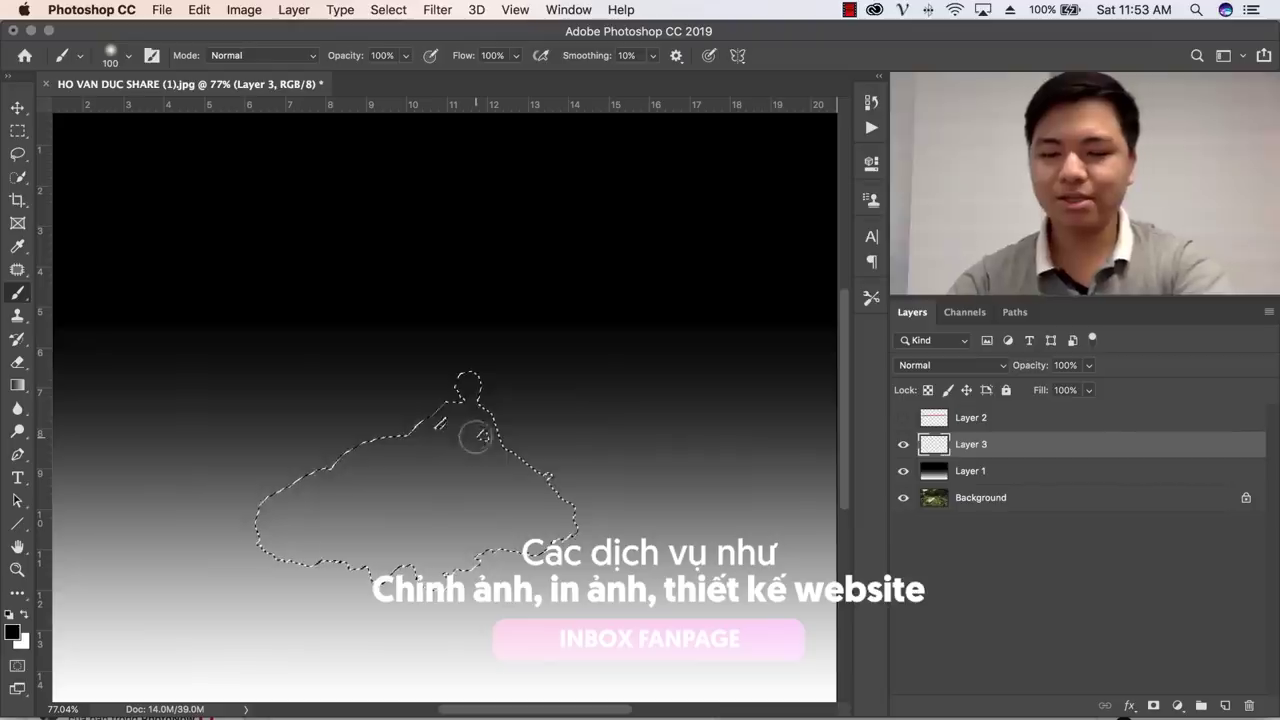
key("bracketright")
key("bracketright")
key("bracketright")
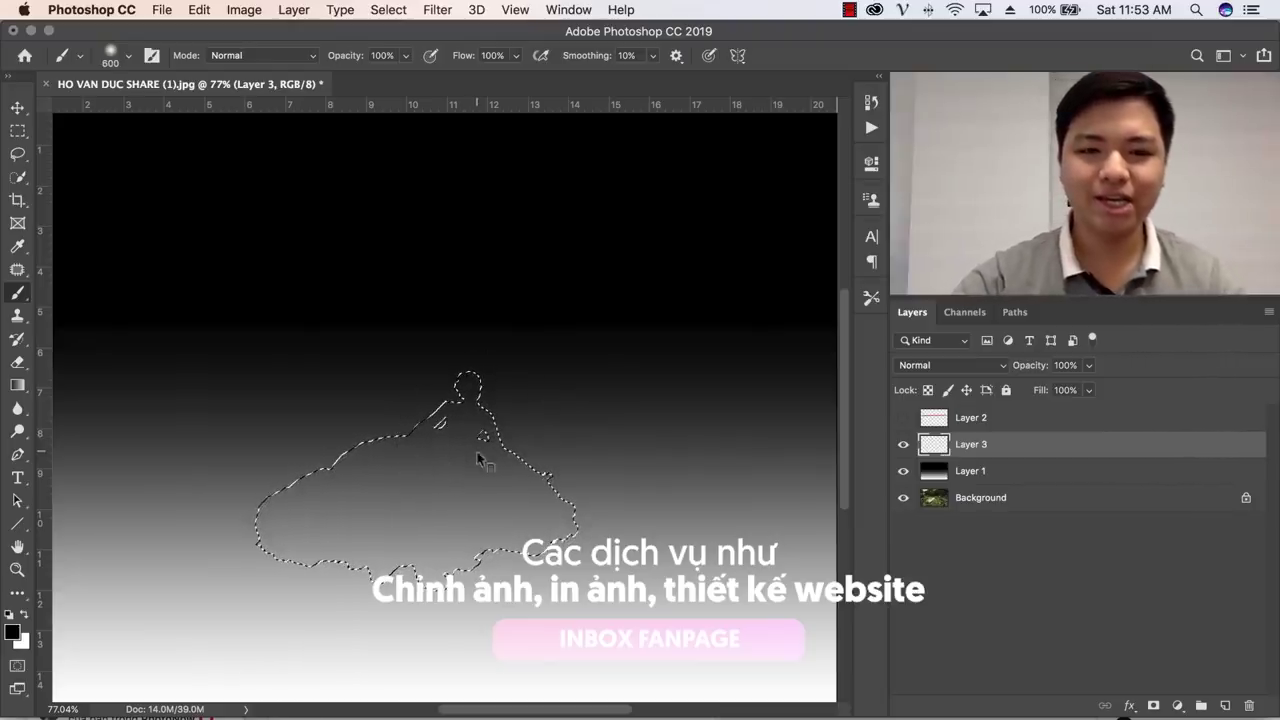
key("bracketright")
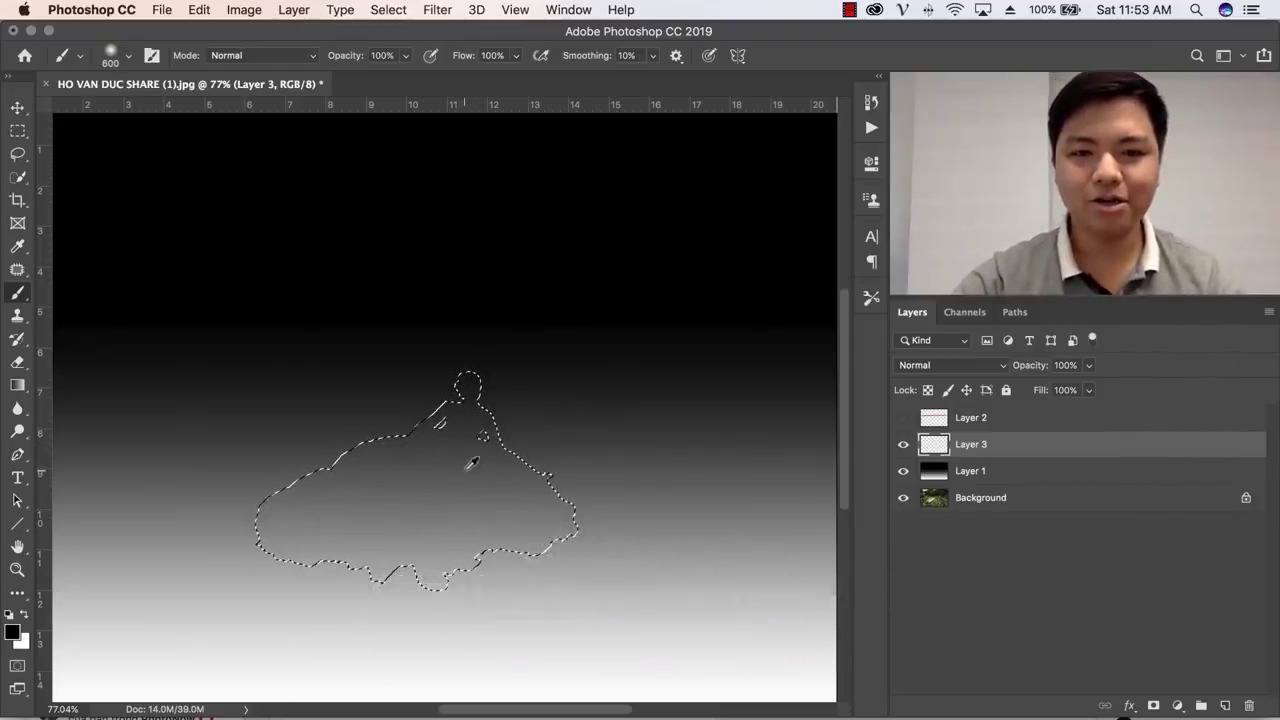
left_click_drag(389, 463, 366, 463)
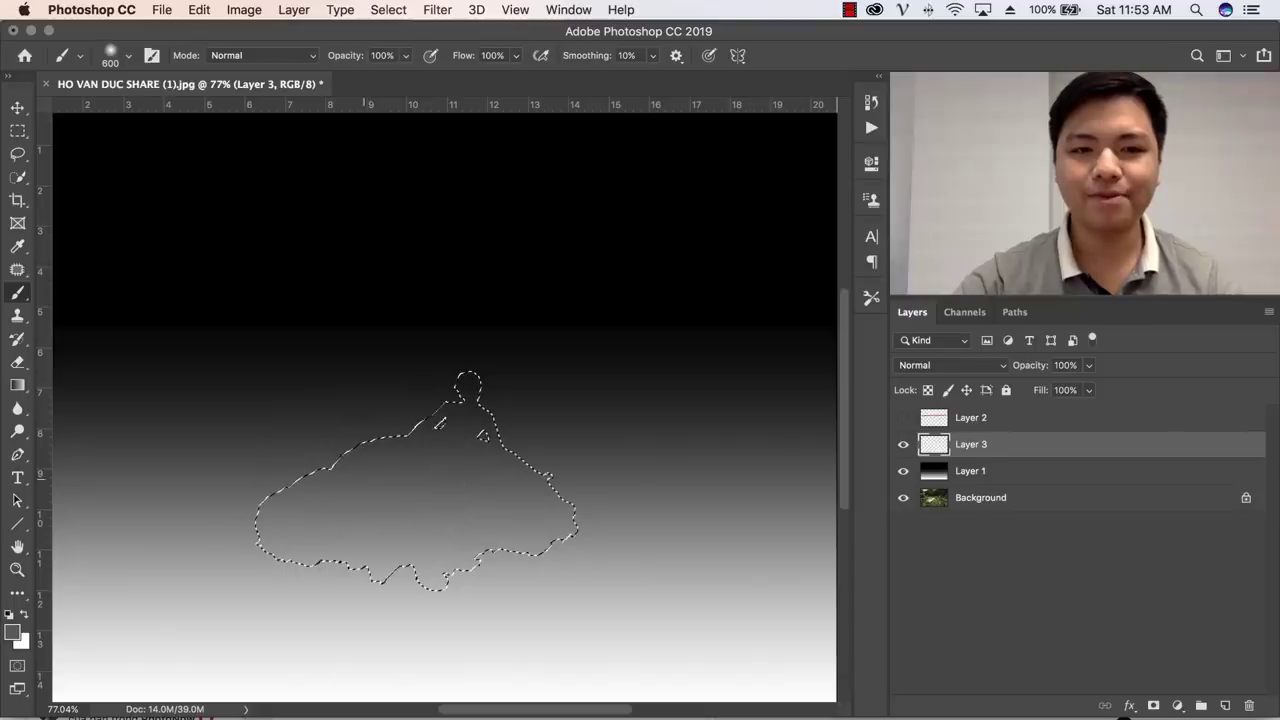
Paint grey over the woman and rock inside the selection, retrying with brush opacity 65%
mouse_move(467, 381)
left_mouse_down()
mouse_move(444, 405)
mouse_move(343, 427)
left_mouse_up()
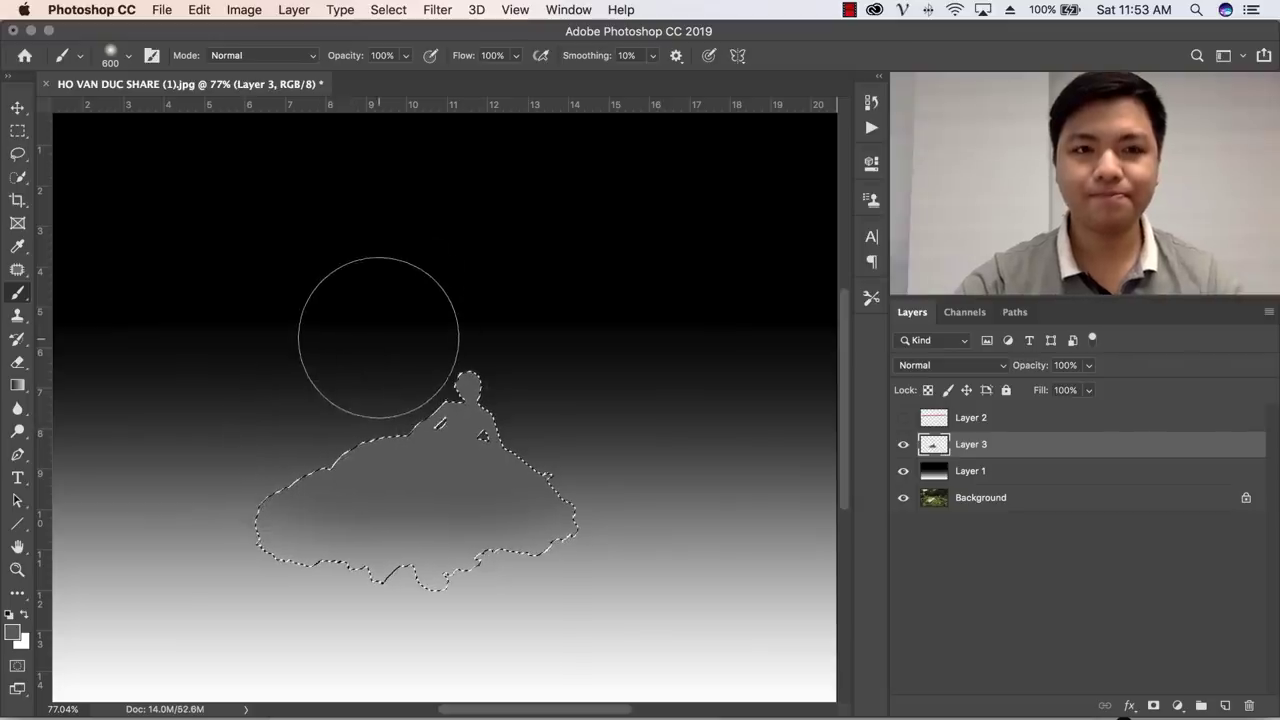
key("super+z")
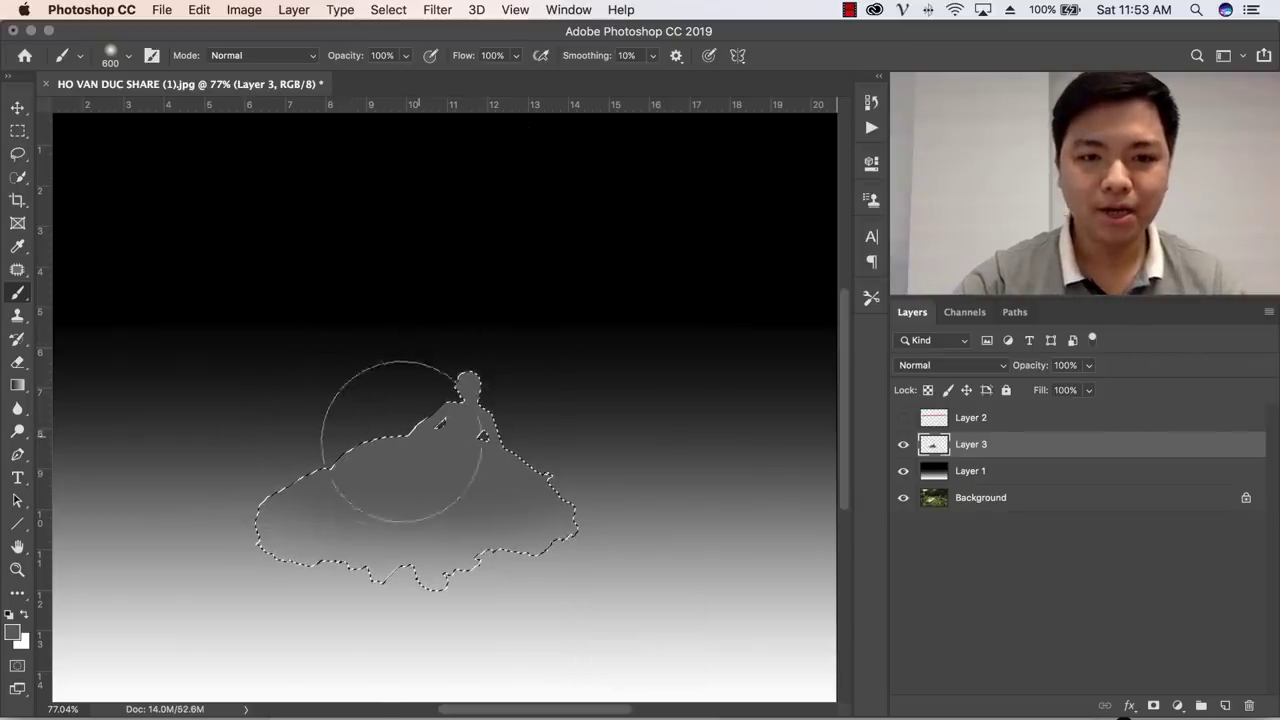
left_click_drag(345, 455, 302, 478)
key("super+z")
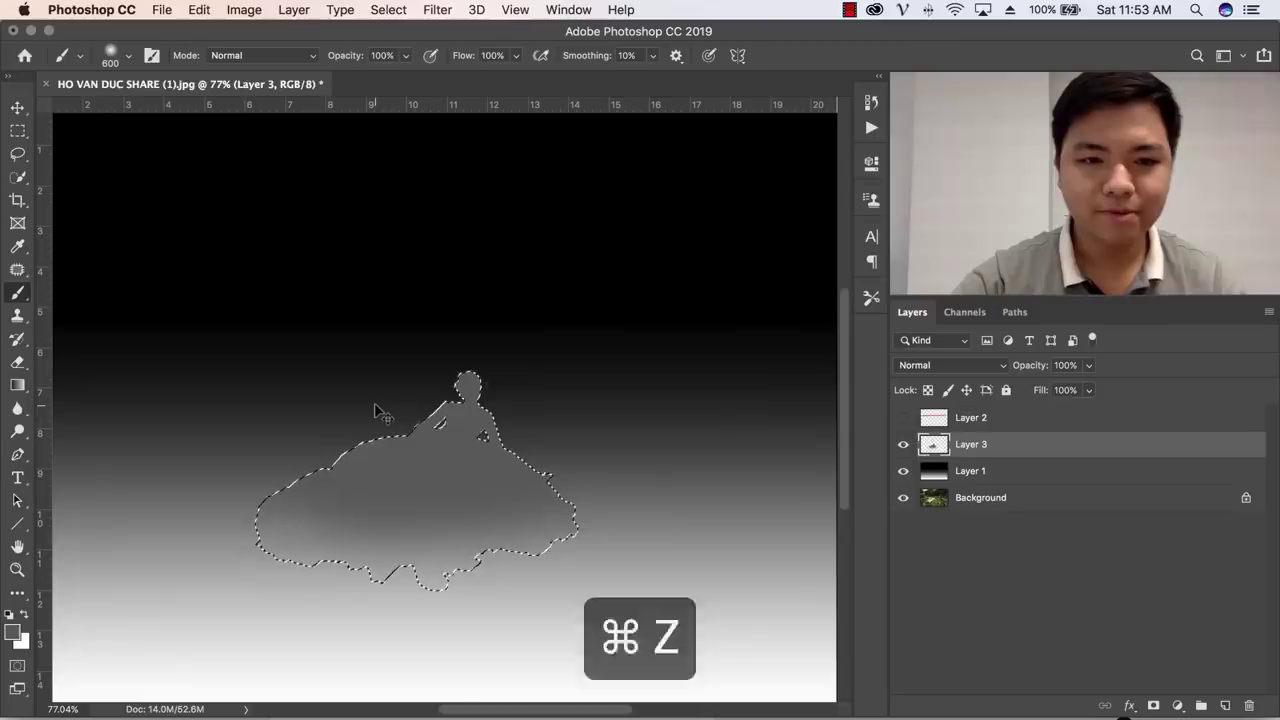
key("super+z")
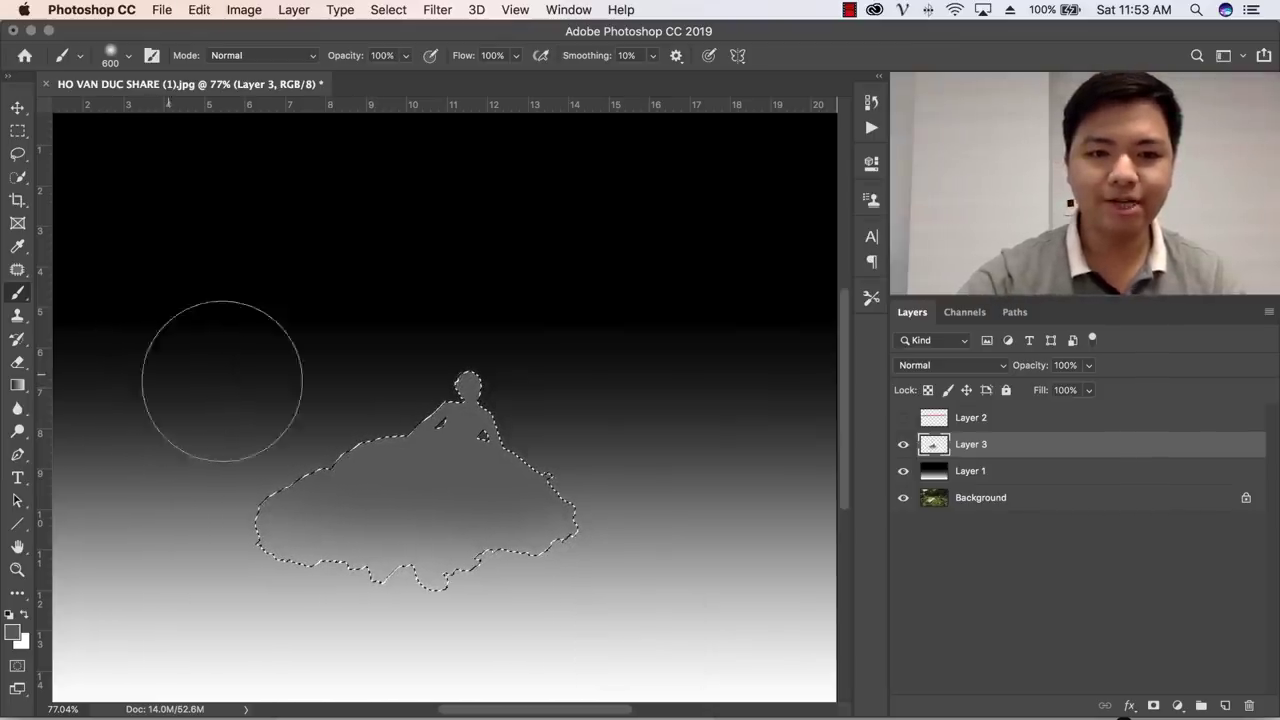
left_click_drag(358, 55, 325, 58)
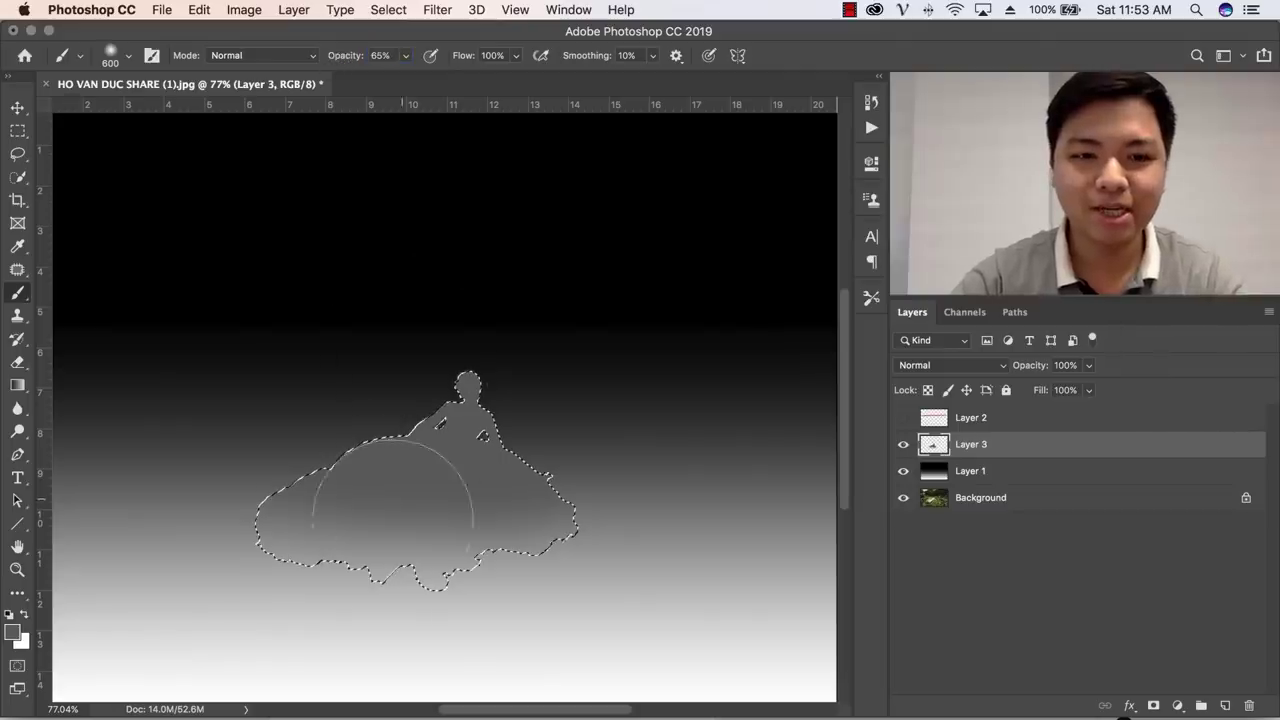
key("super+z")
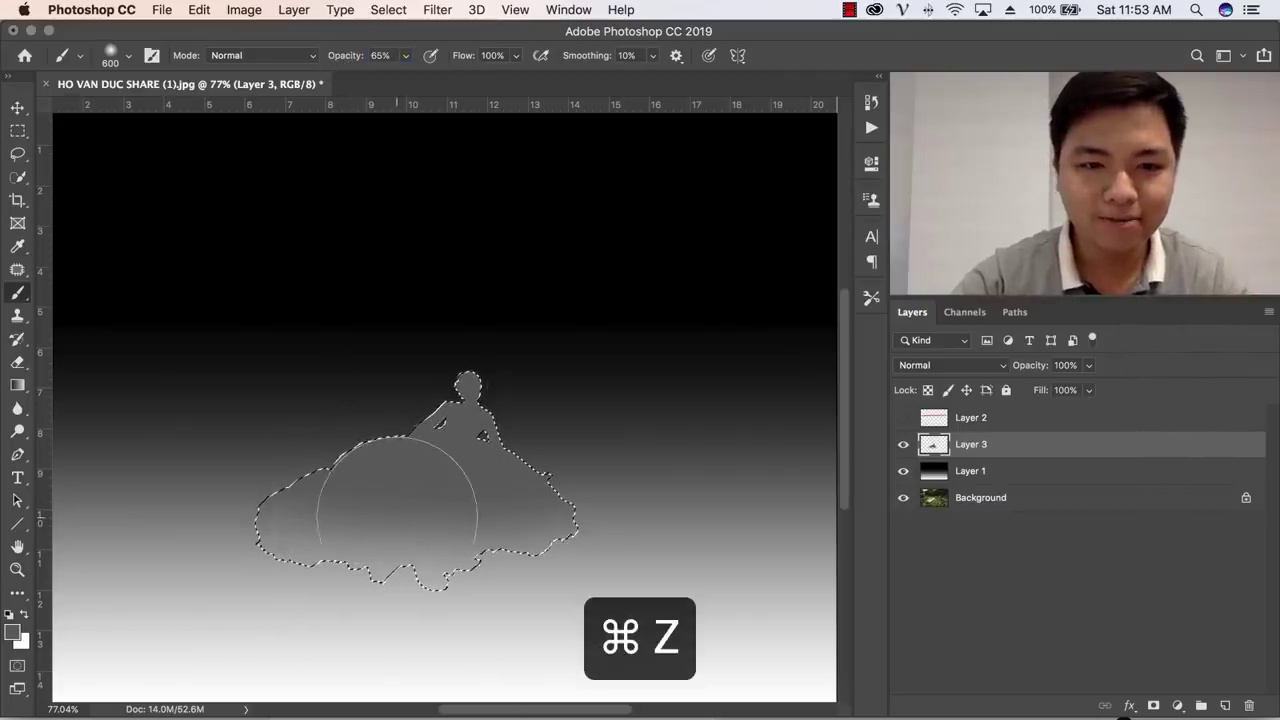
Retouch with a size-250 brush at 27% opacity, then deselect
left_click_drag(380, 485, 428, 471)
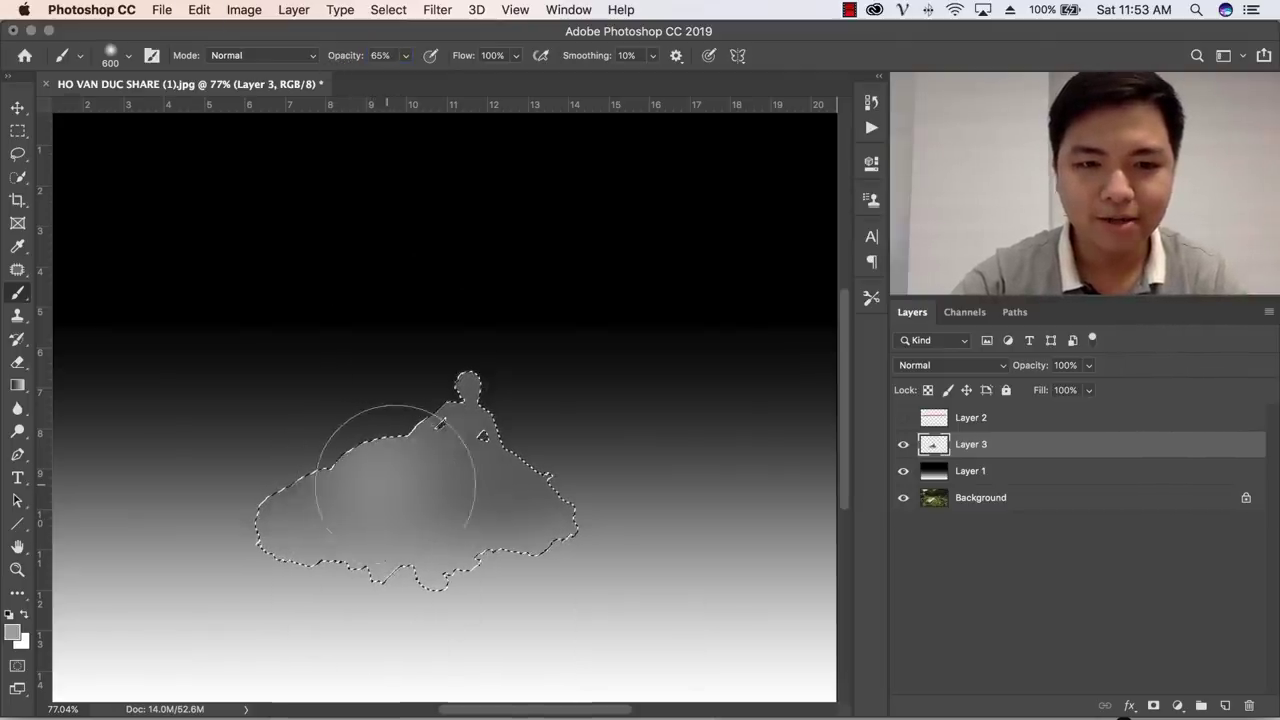
key("bracketleft")
key("bracketleft")
key("super+z")
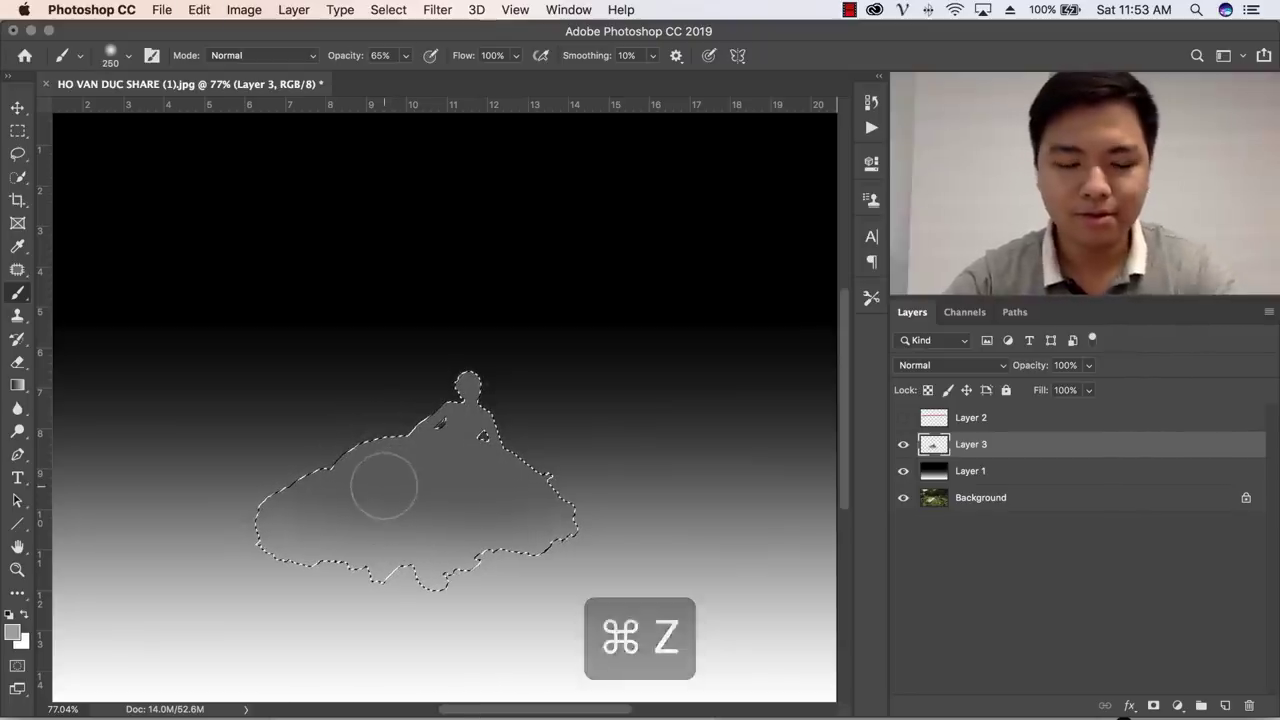
key("bracketleft")
key("bracketleft")
left_click_drag(374, 497, 345, 505)
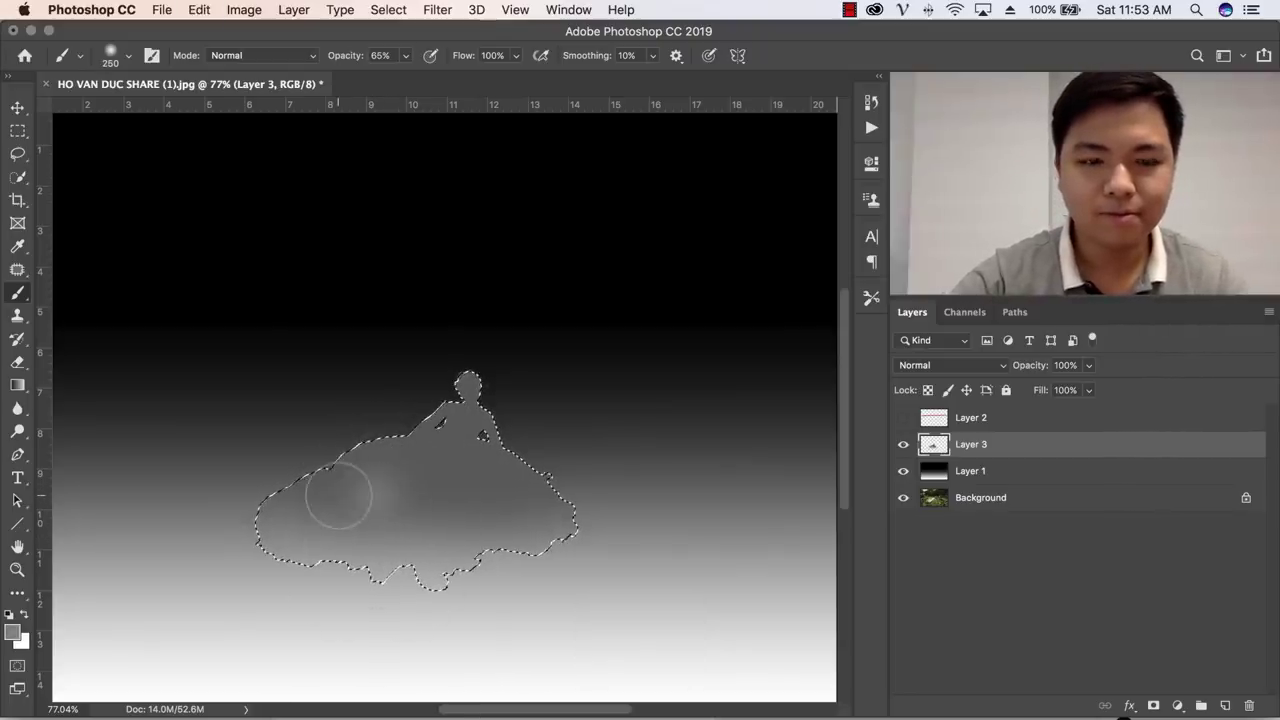
key("super+z")
left_click_drag(358, 58, 323, 77)
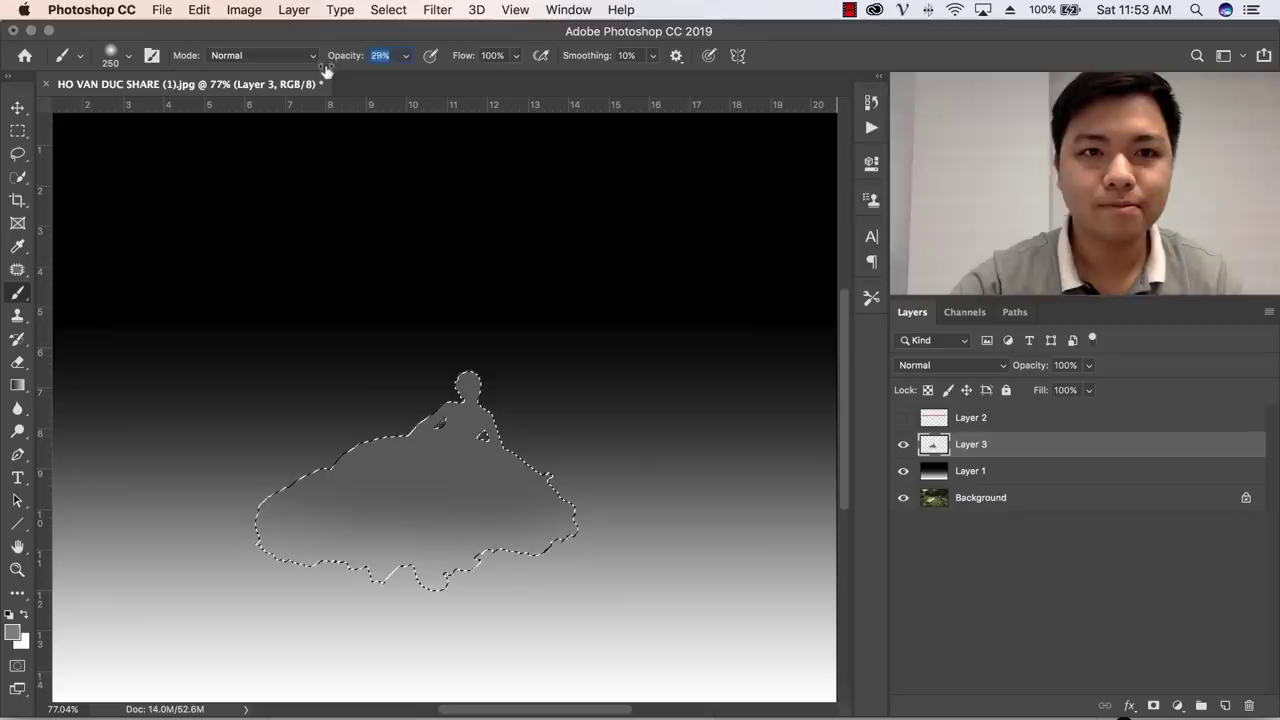
mouse_move(322, 501)
left_mouse_down()
mouse_move(585, 497)
mouse_move(315, 505)
left_mouse_up()
key("super+z")
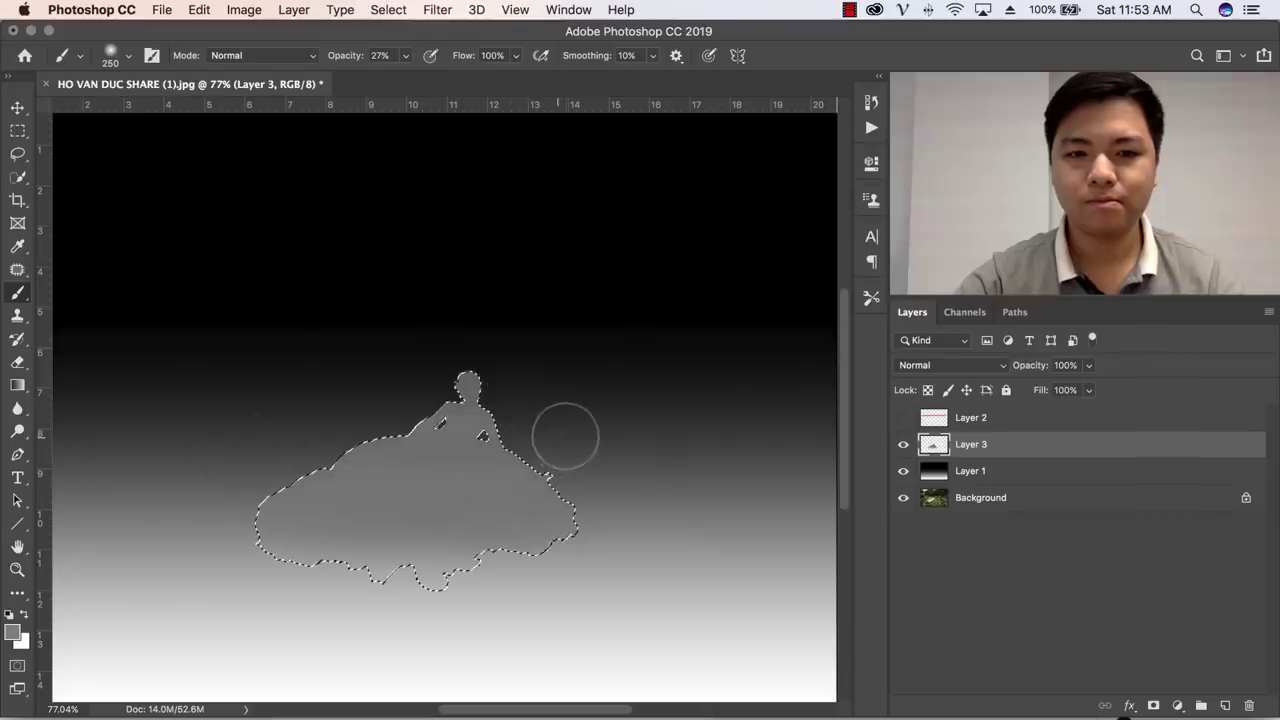
key("super+d")
Zoom out and turn off Layers 1, 2 and 3, then pick Quick Selection
key("z")
left_click_drag(457, 400, 921, 477)
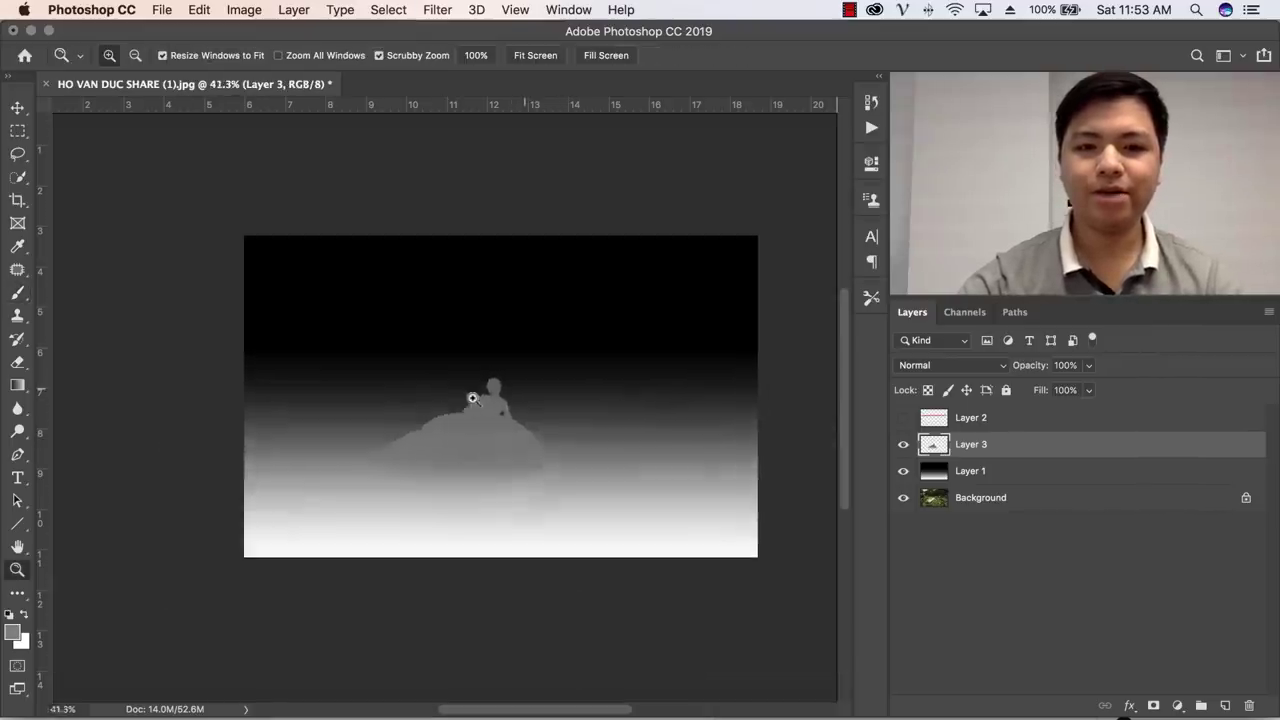
left_click(903, 445)
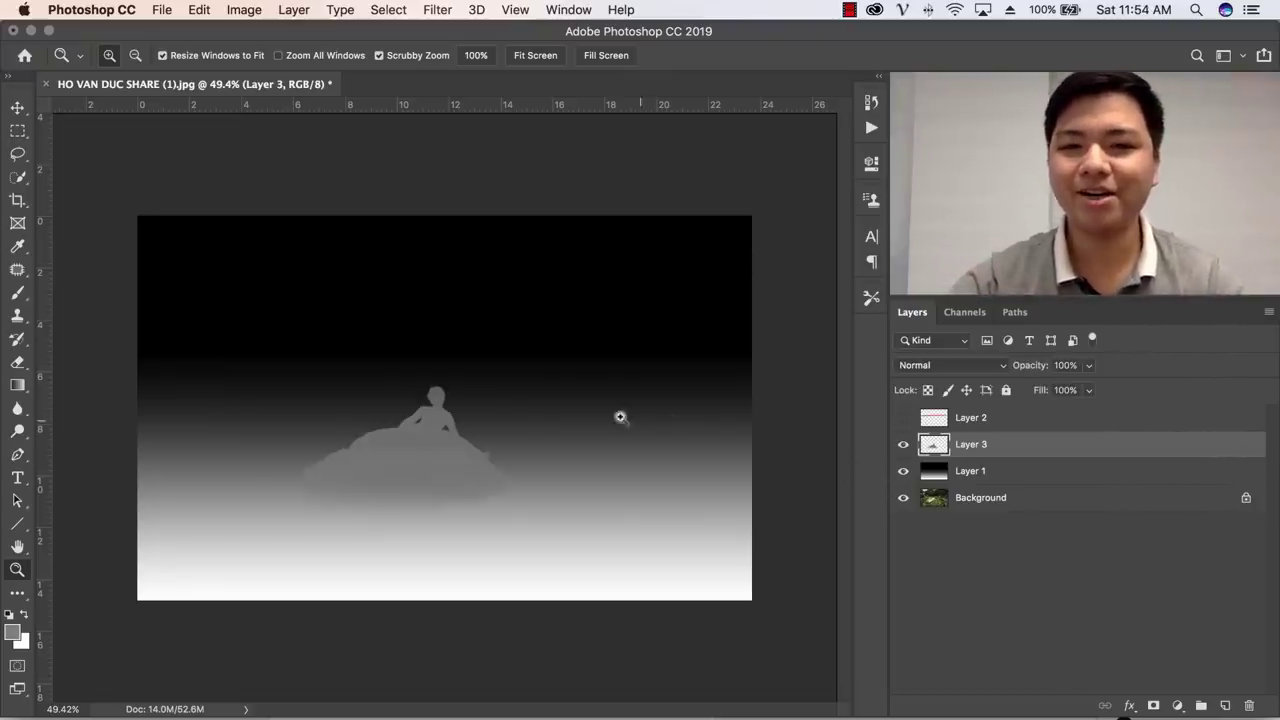
left_click(903, 419)
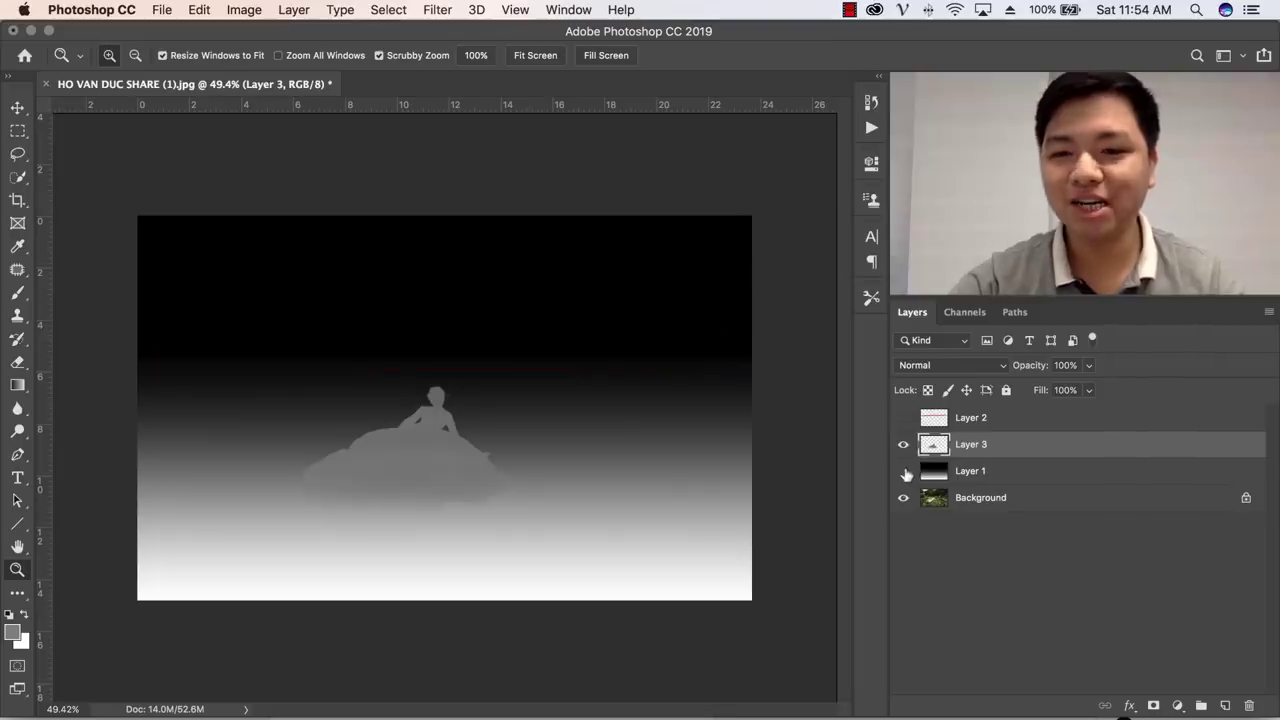
left_click_drag(903, 471, 903, 445)
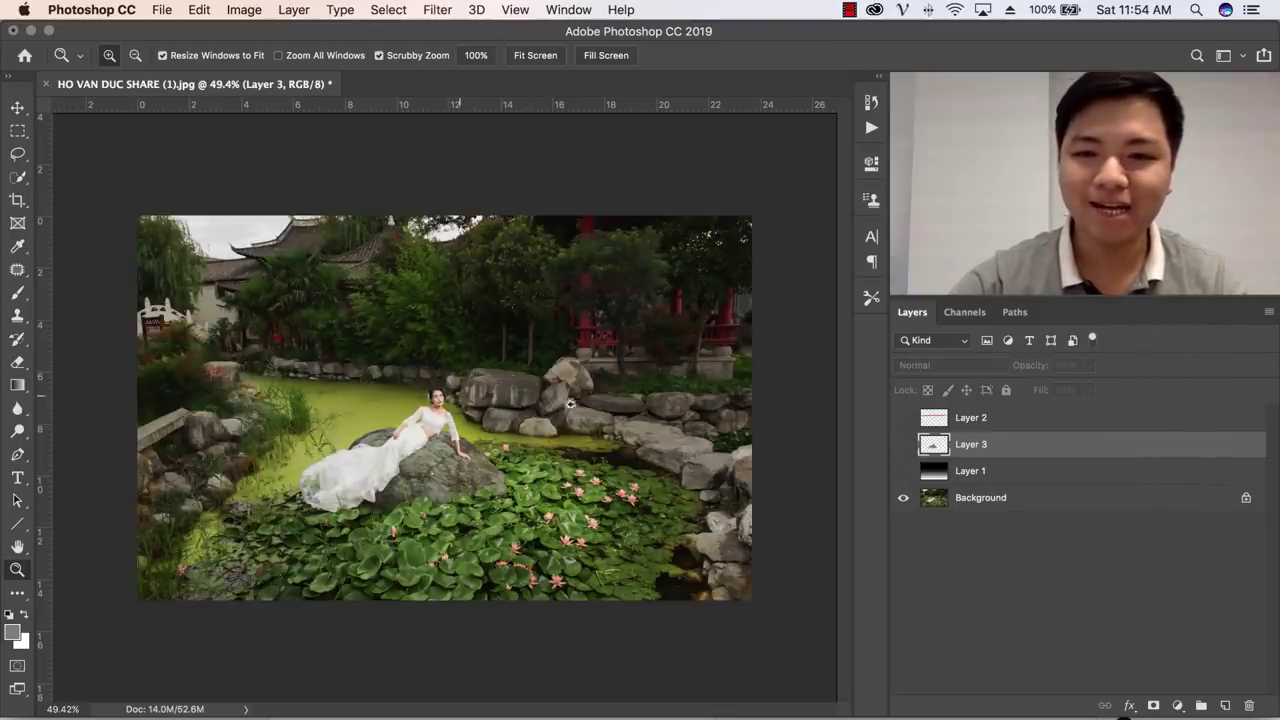
left_click(903, 471)
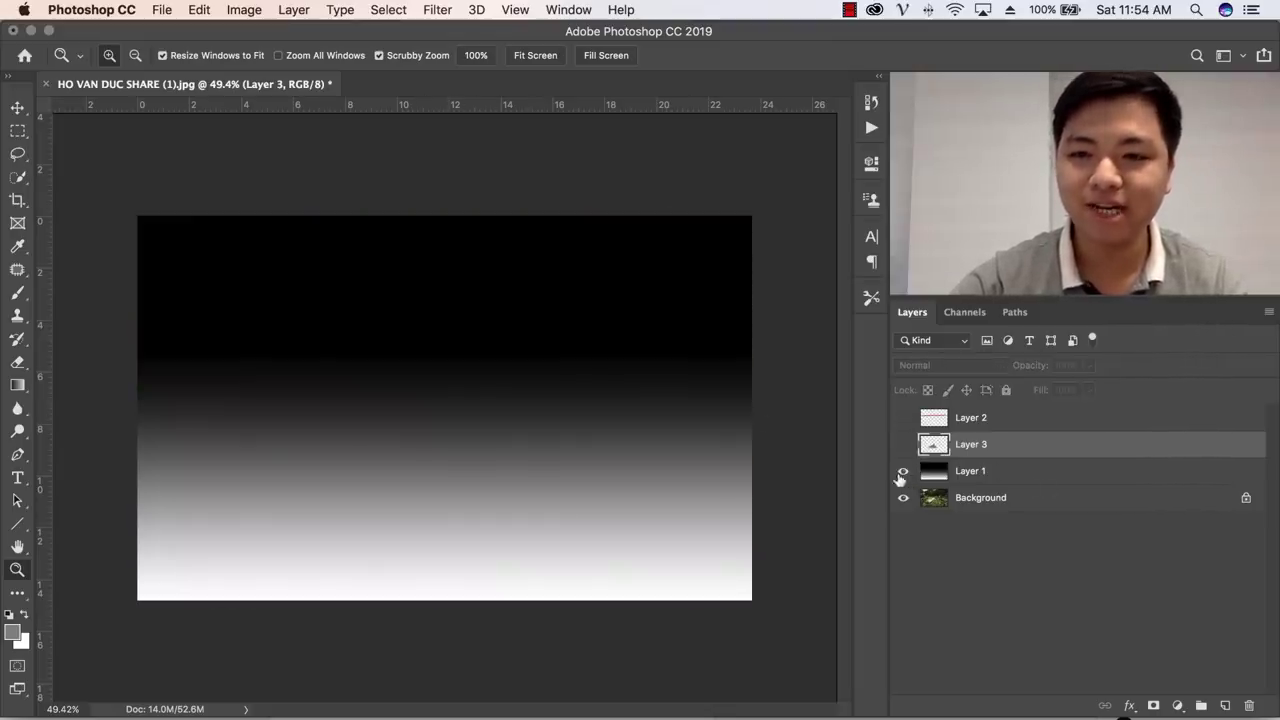
left_click(903, 471)
key("w")
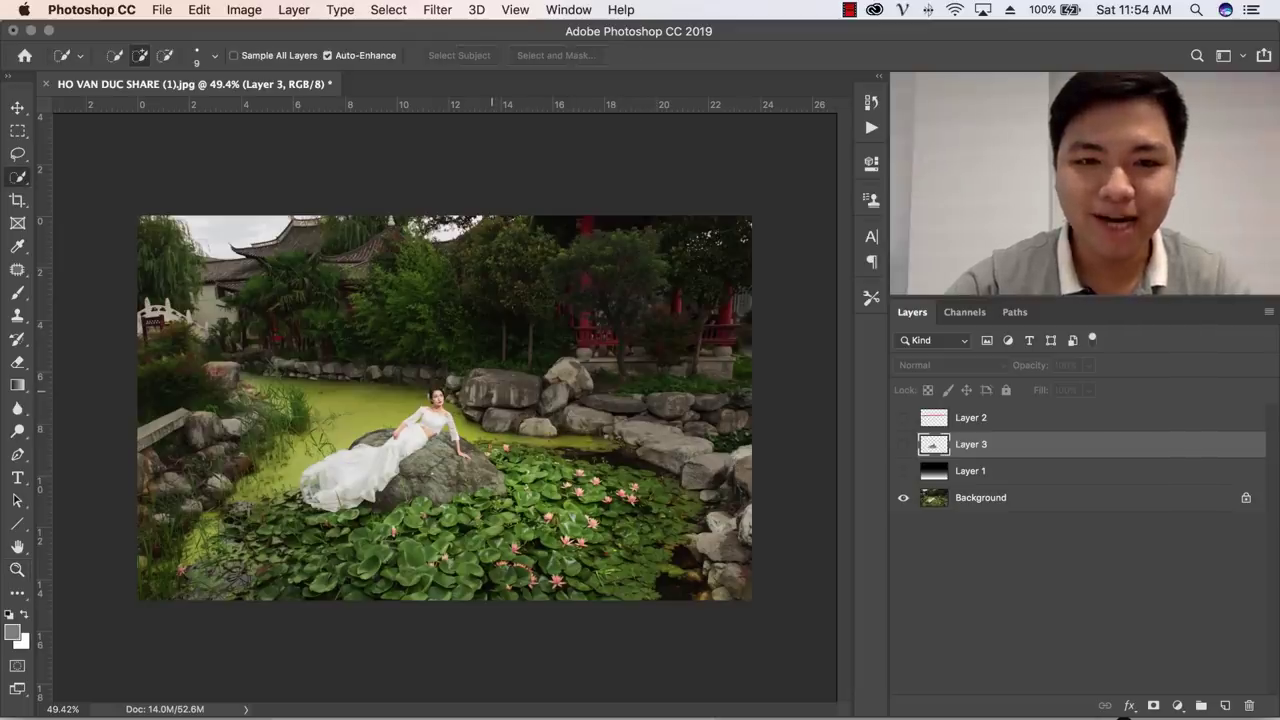
key("super+z")
Quick-select the back rocks on the Background layer, then reshow Layer 3 and Layer 1
left_click(995, 495)
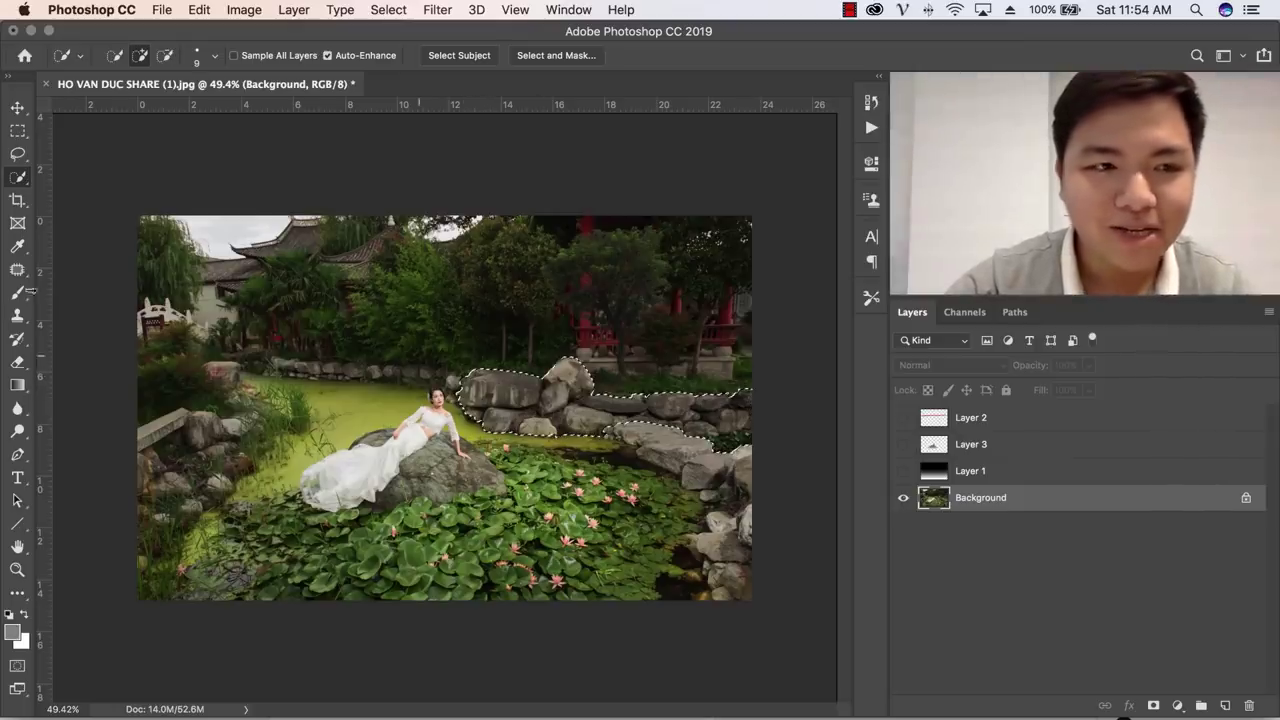
key("z")
mouse_move(455, 398)
left_mouse_down()
mouse_move(601, 404)
mouse_move(166, 277)
left_mouse_up()
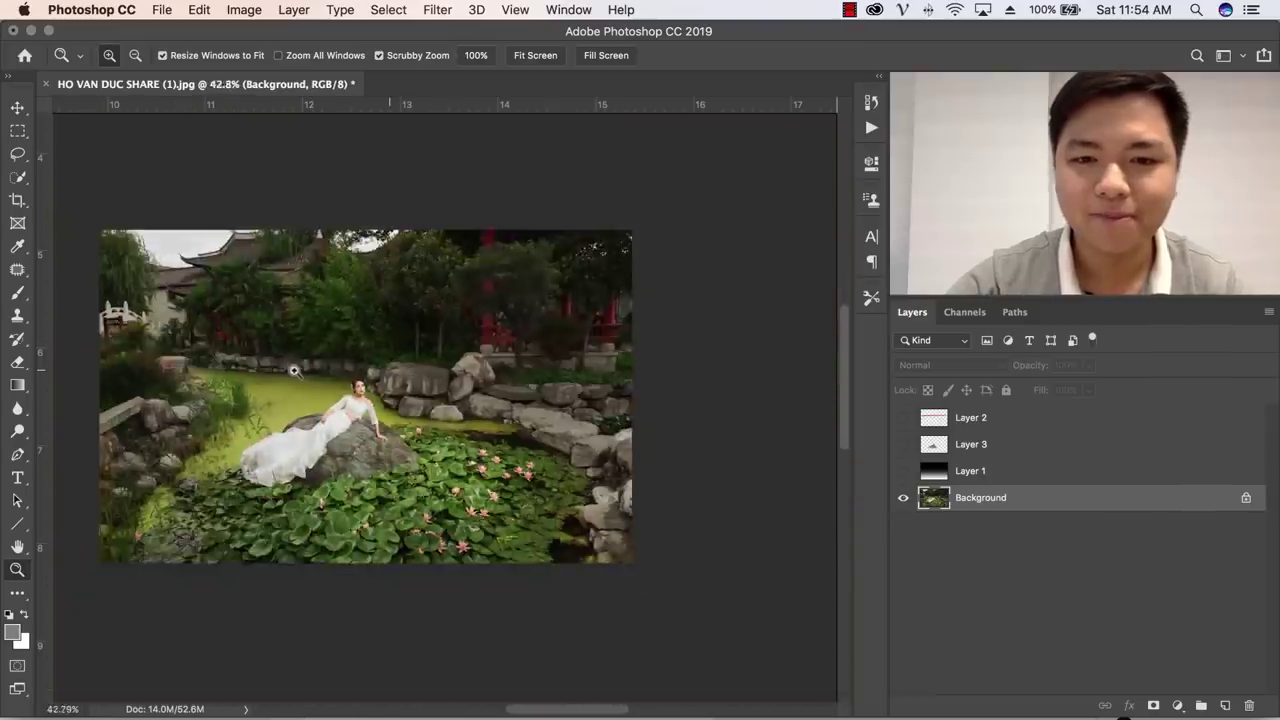
left_click_drag(294, 369, 324, 373)
key("w")
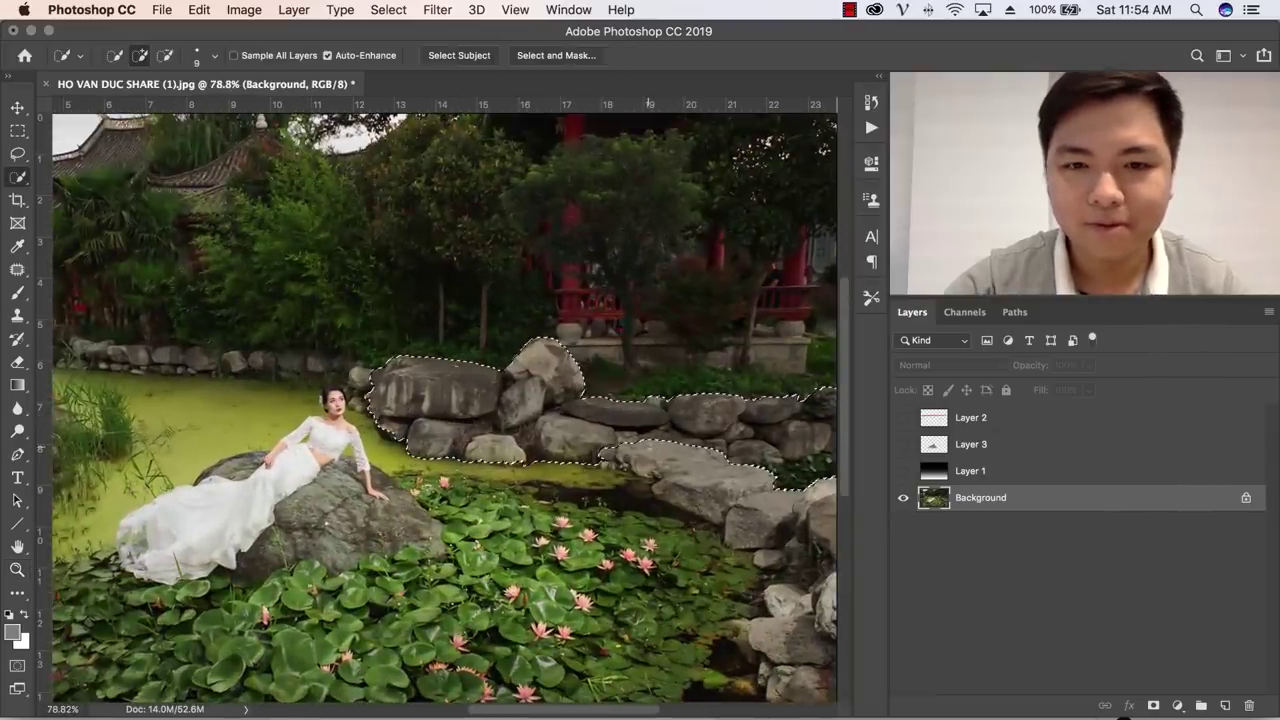
left_click_drag(700, 468, 760, 478)
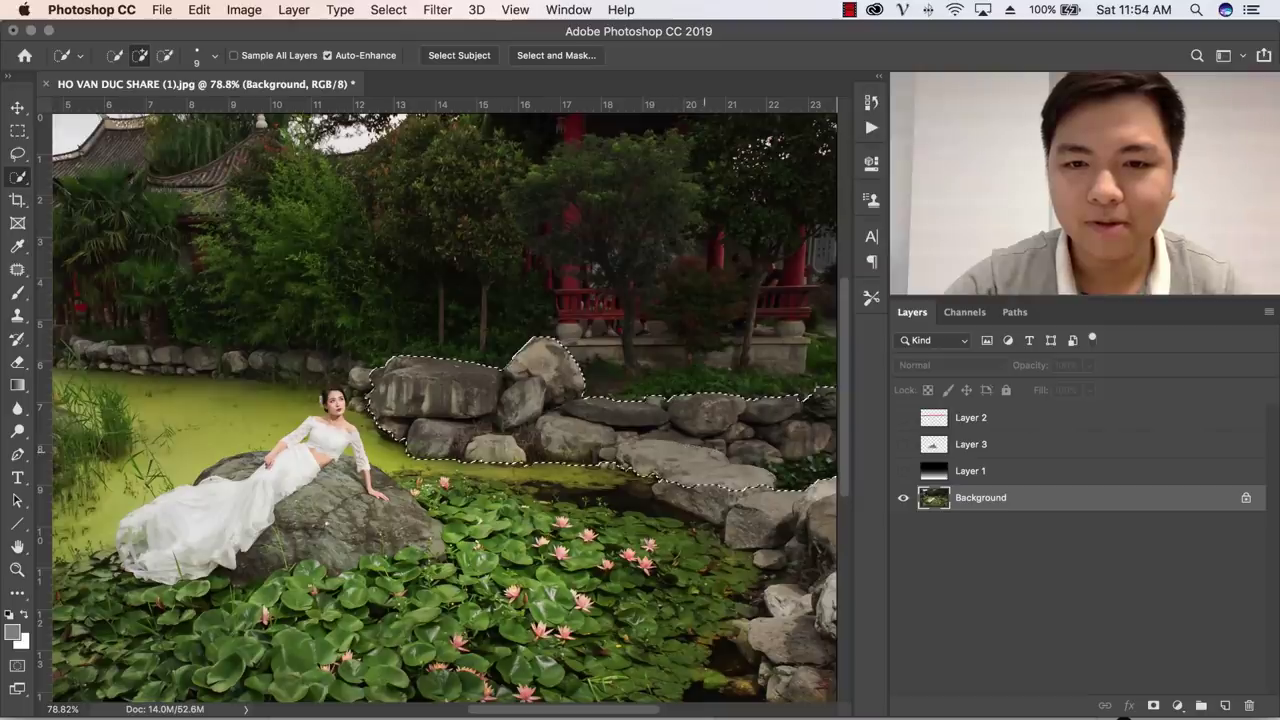
left_click(975, 470)
left_click(903, 444)
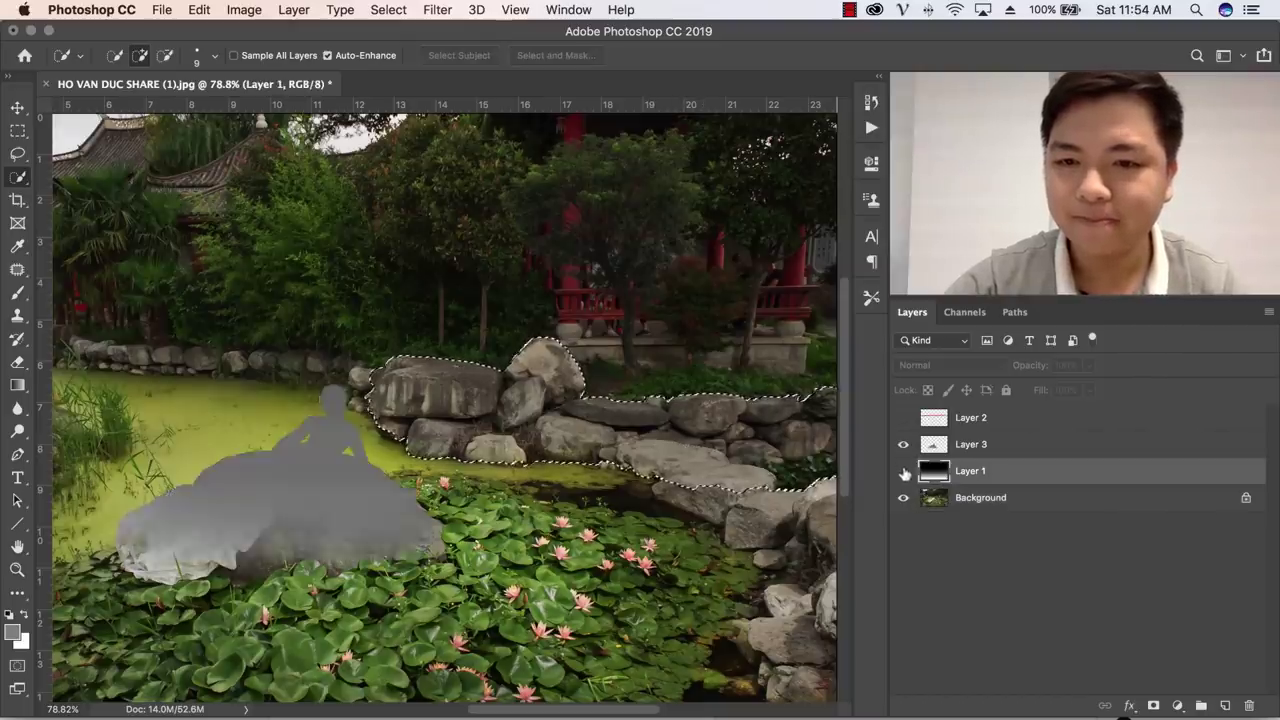
left_click(903, 471)
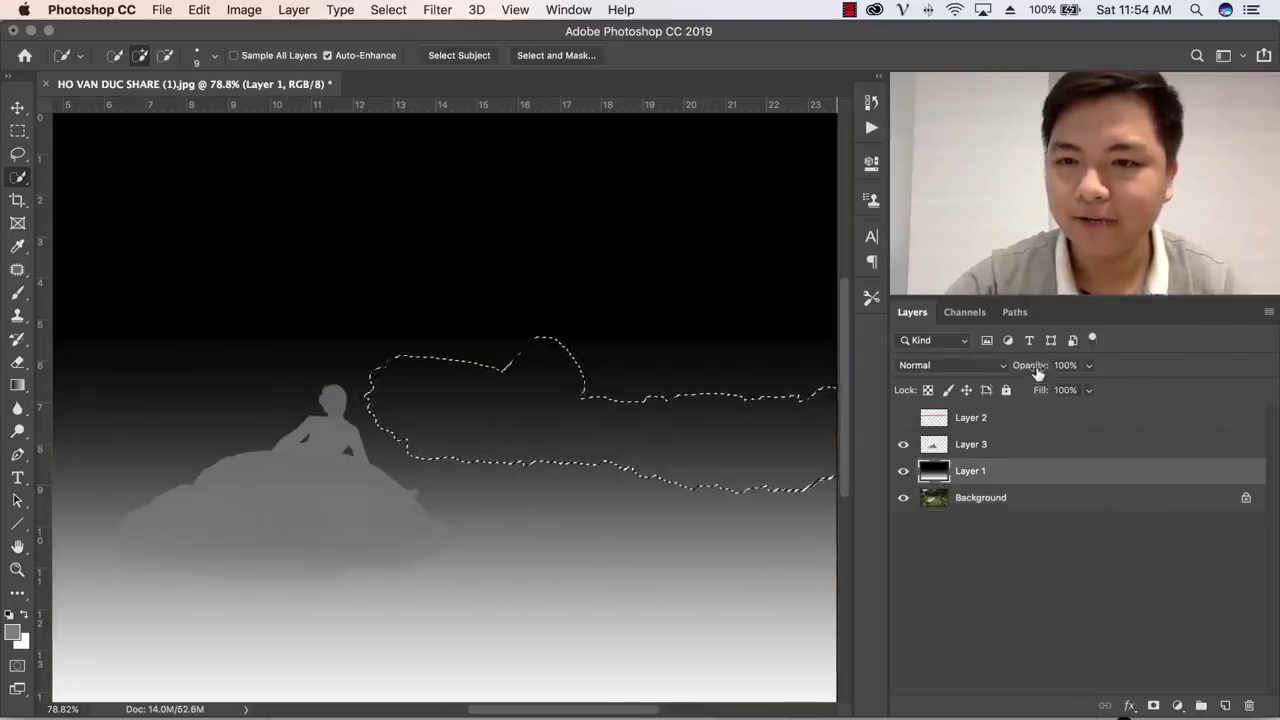
Lower Layer 1 opacity and set the gradient preset to Foreground to Transparent
left_click_drag(1037, 372, 1005, 372)
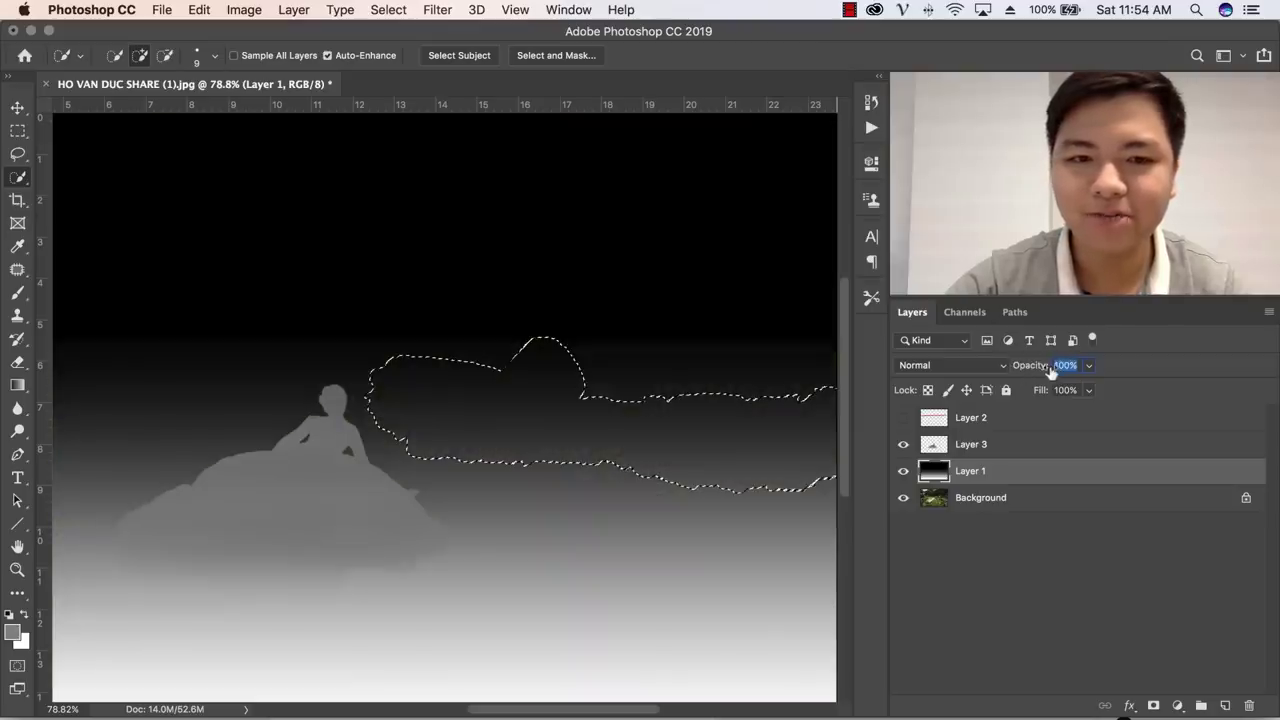
left_click(17, 292)
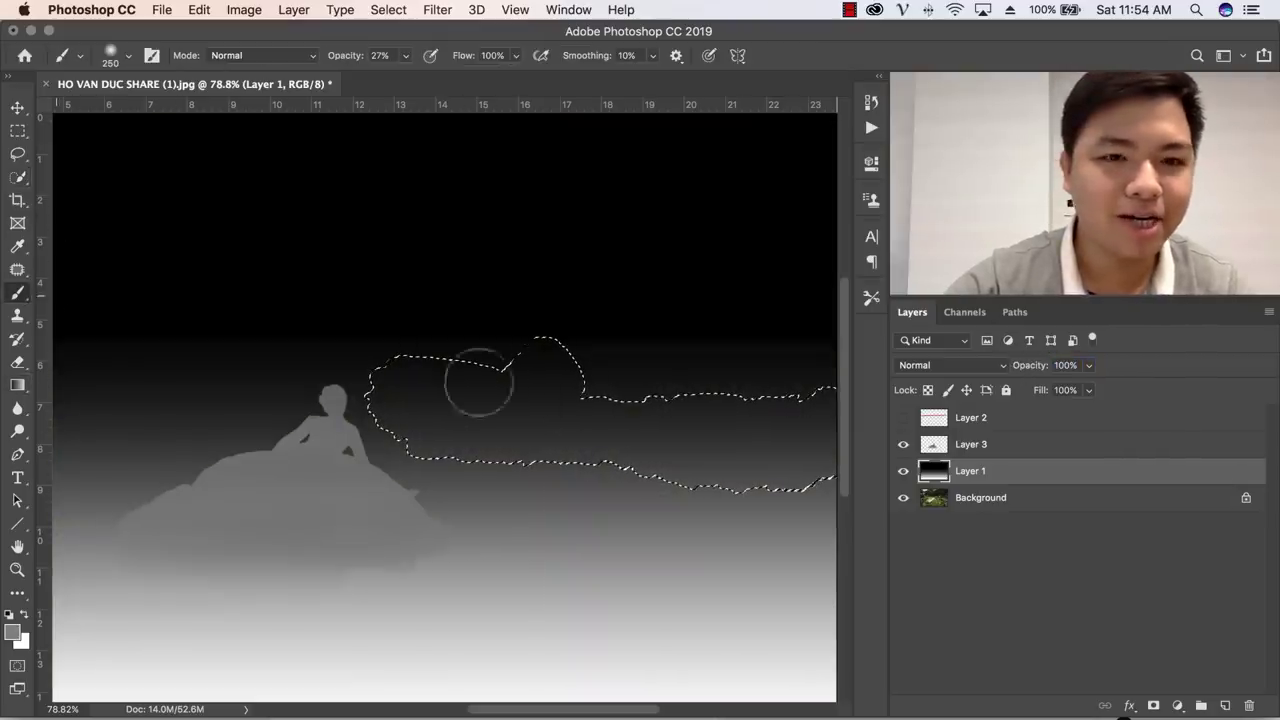
left_click(17, 385)
left_click(133, 62)
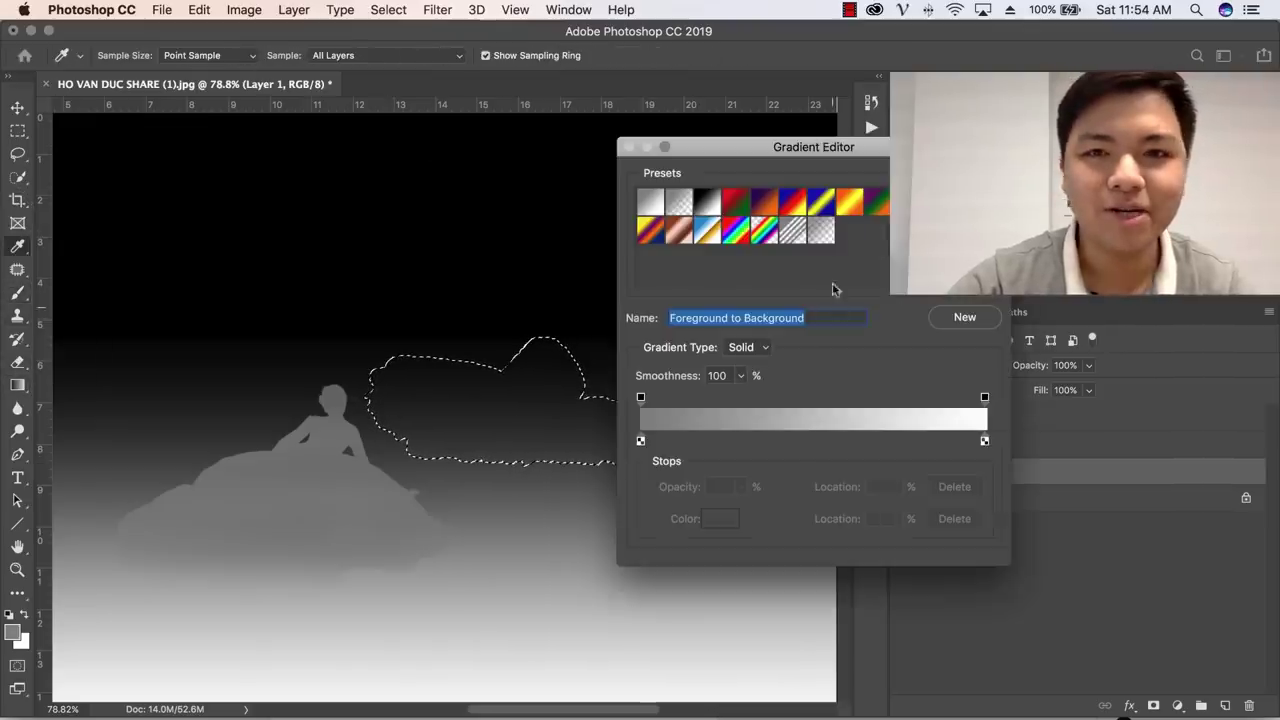
left_click(680, 205)
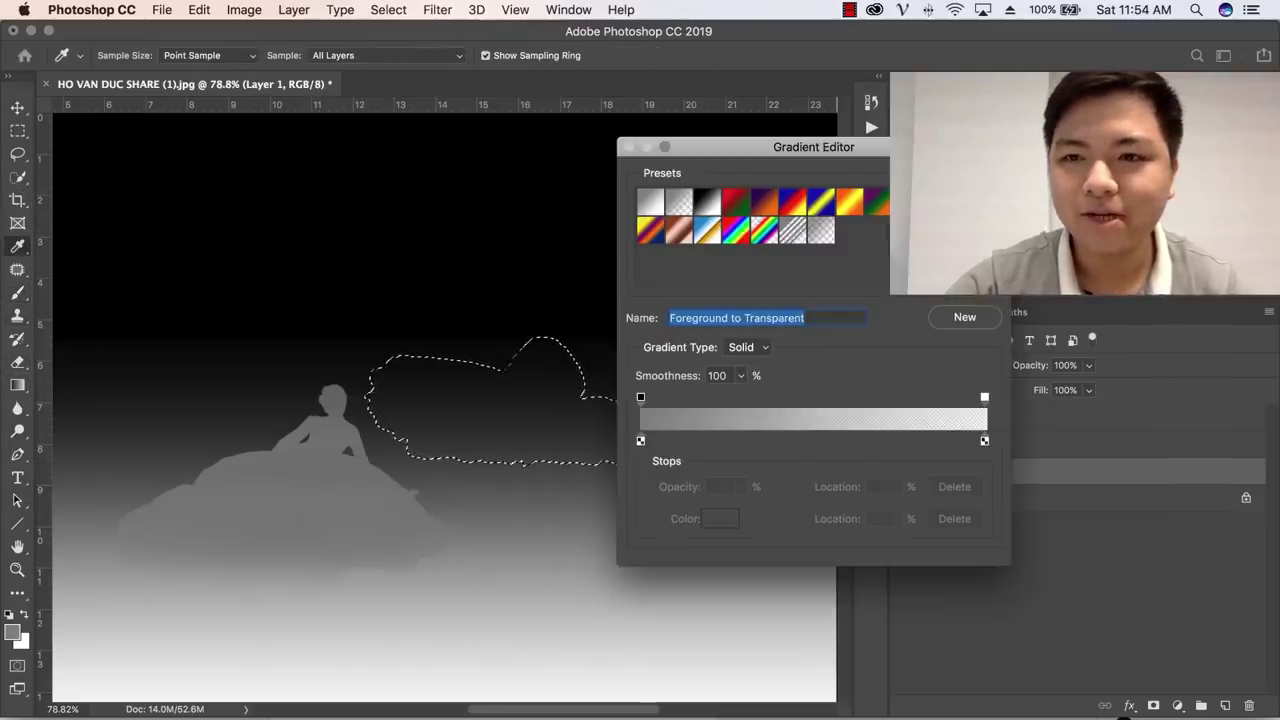
key("Return")
Sample dark grey 484848 from the depth map as the foreground colour
left_click(12, 631)
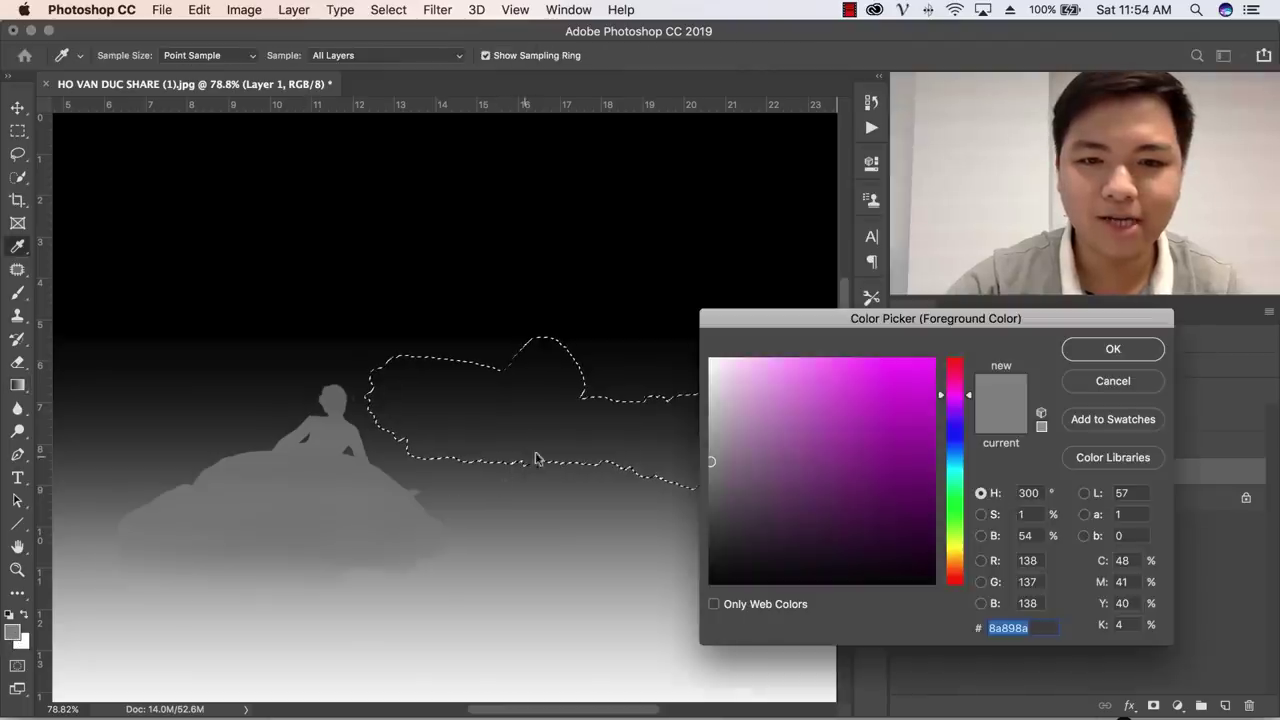
mouse_move(535, 459)
left_mouse_down()
mouse_move(568, 433)
mouse_move(644, 453)
left_mouse_up()
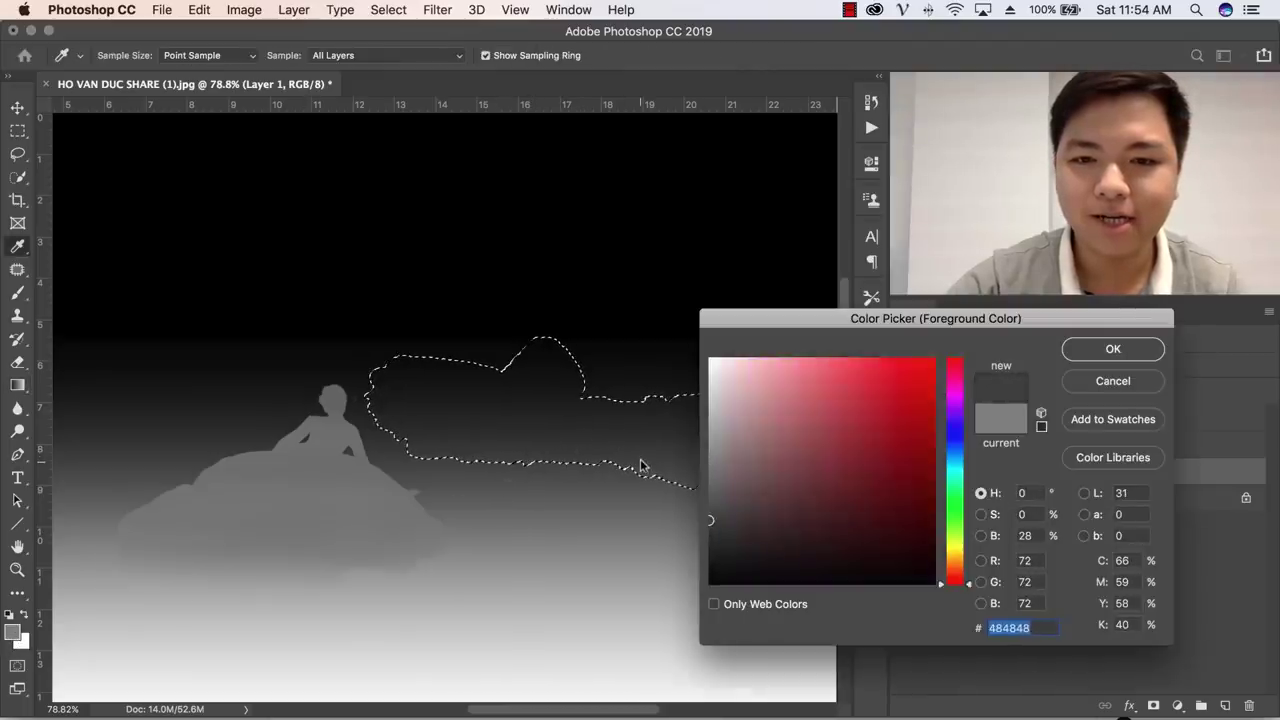
left_click(640, 465)
Try a dark grey gradient fill on the rocks selection several times, then undo it
left_click(1158, 357)
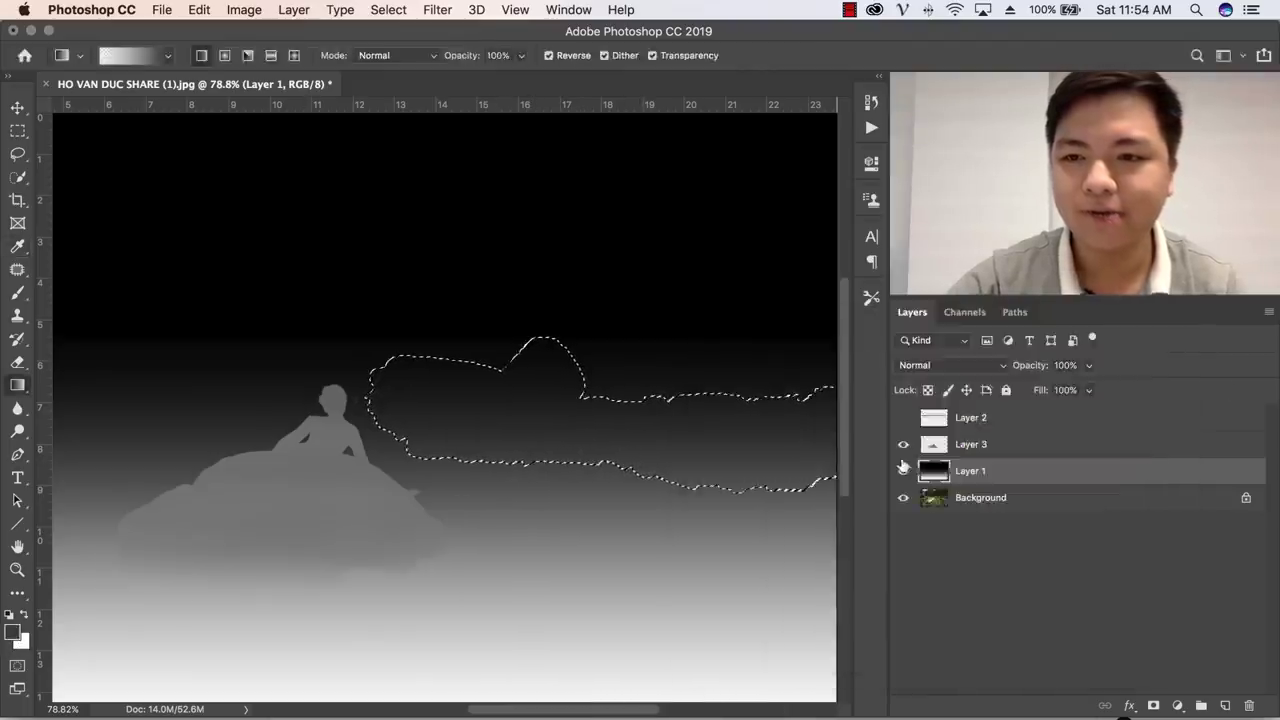
left_click_drag(559, 326, 562, 449)
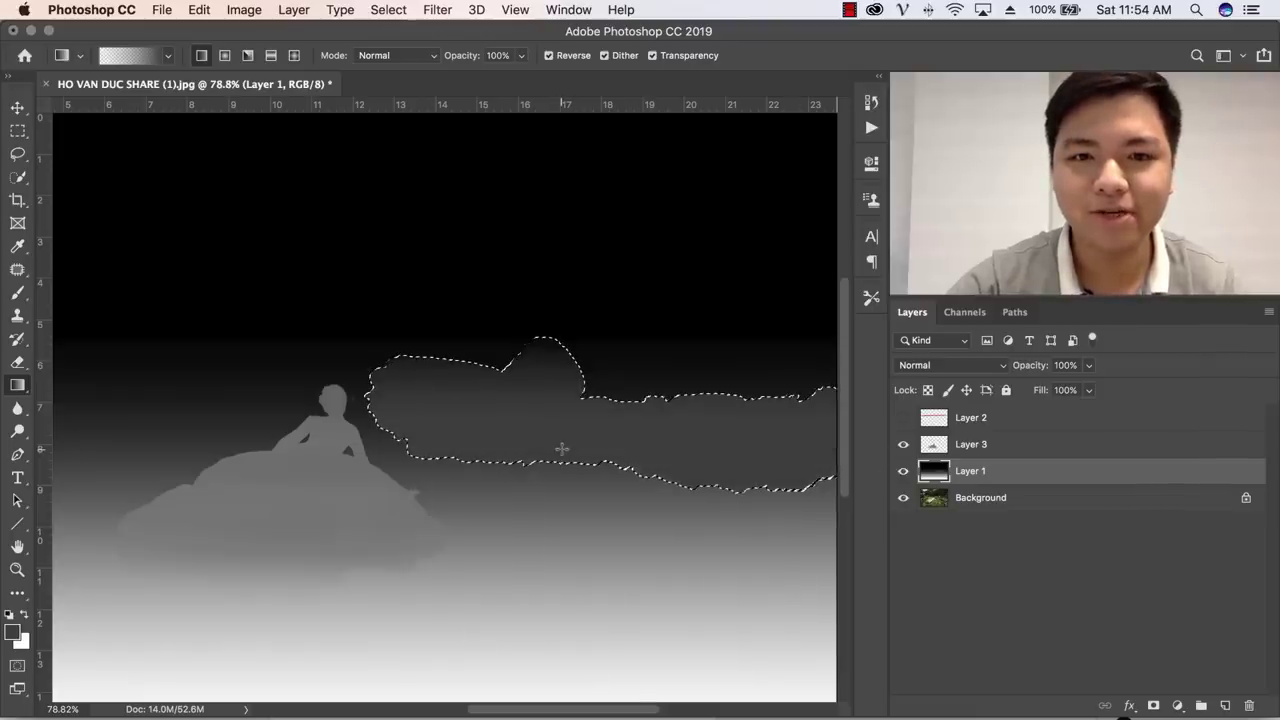
key("super+z")
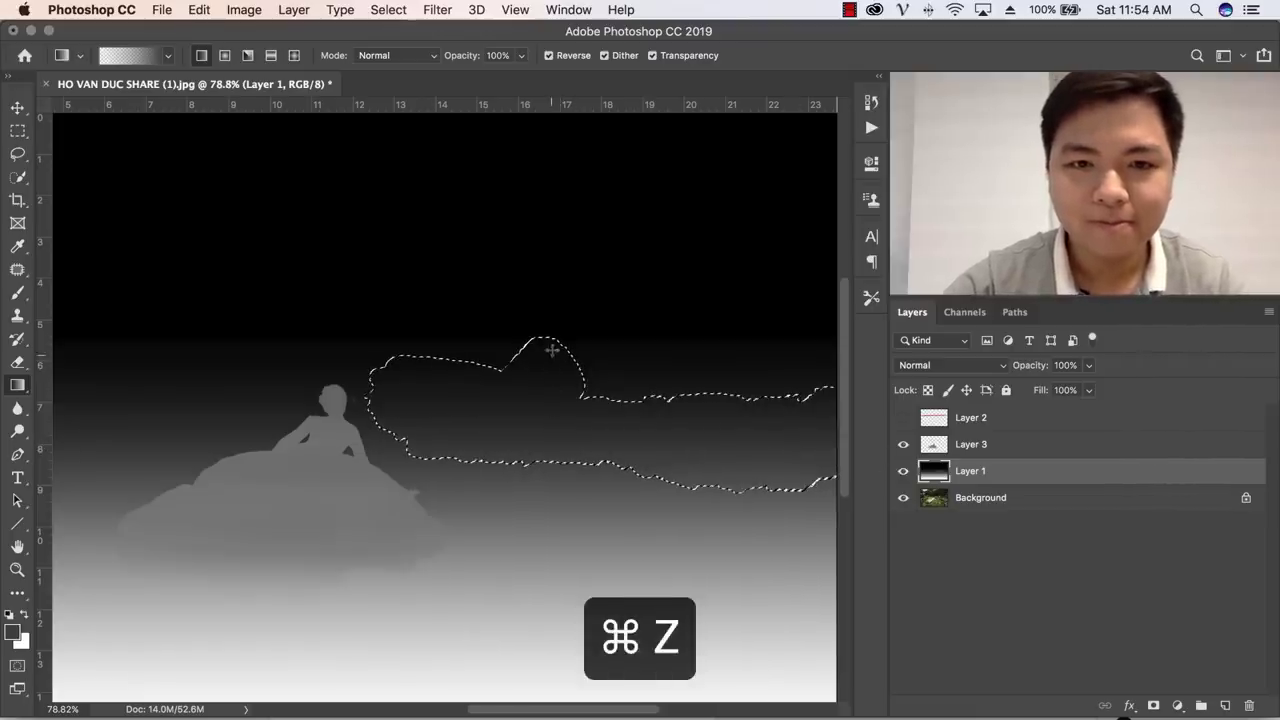
left_click_drag(547, 295, 555, 401)
key("super+z")
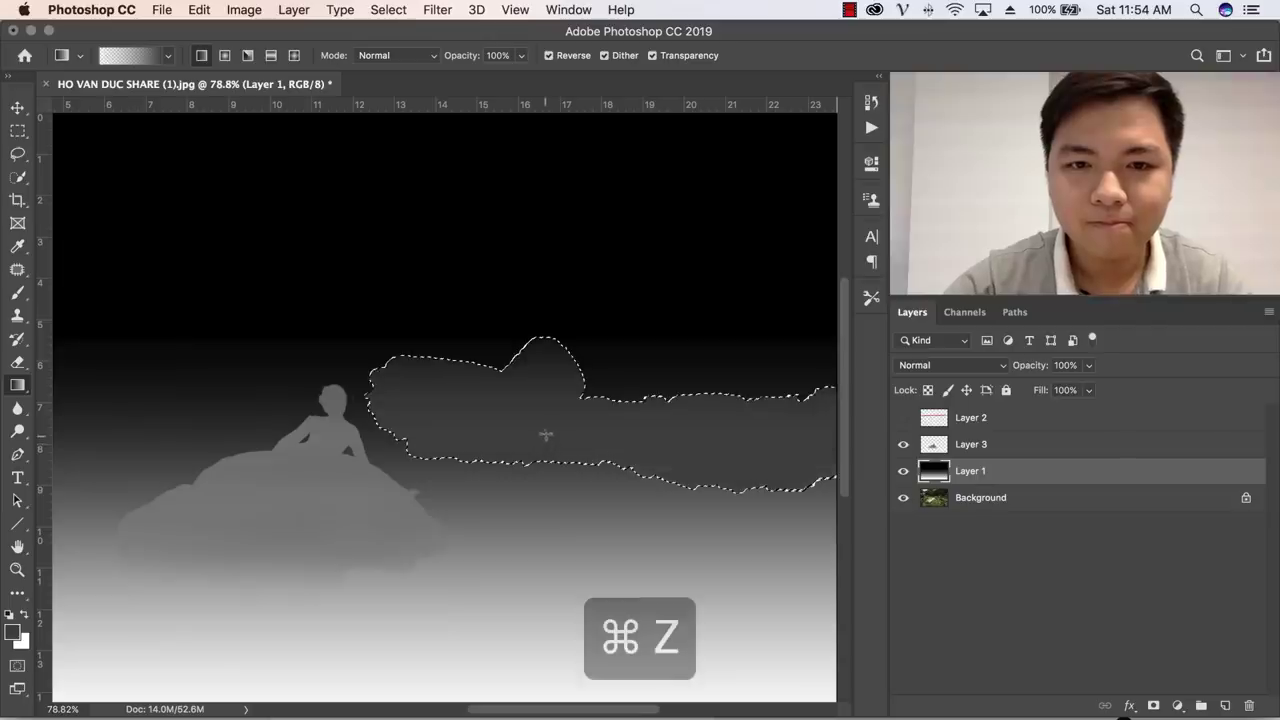
left_click_drag(548, 340, 550, 470)
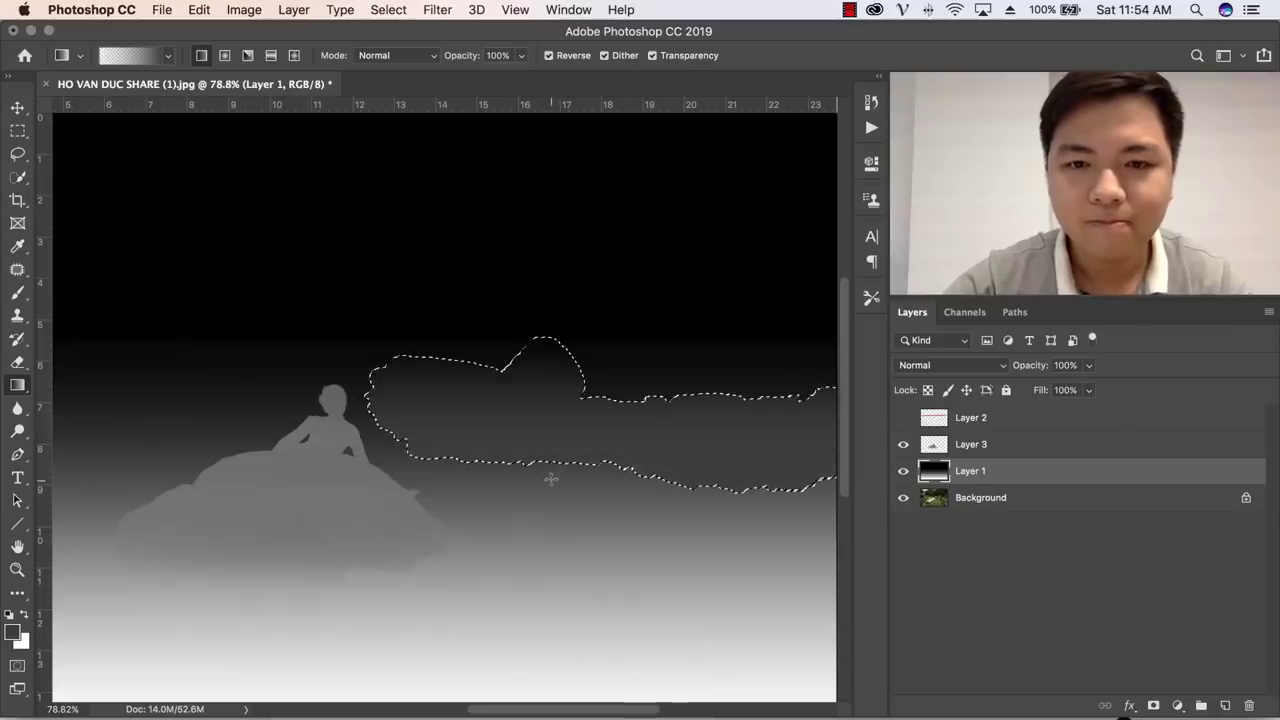
key("super+d")
key("z")
mouse_move(547, 459)
left_mouse_down()
mouse_move(497, 466)
mouse_move(620, 471)
mouse_move(588, 468)
left_mouse_up()
key("super+z")
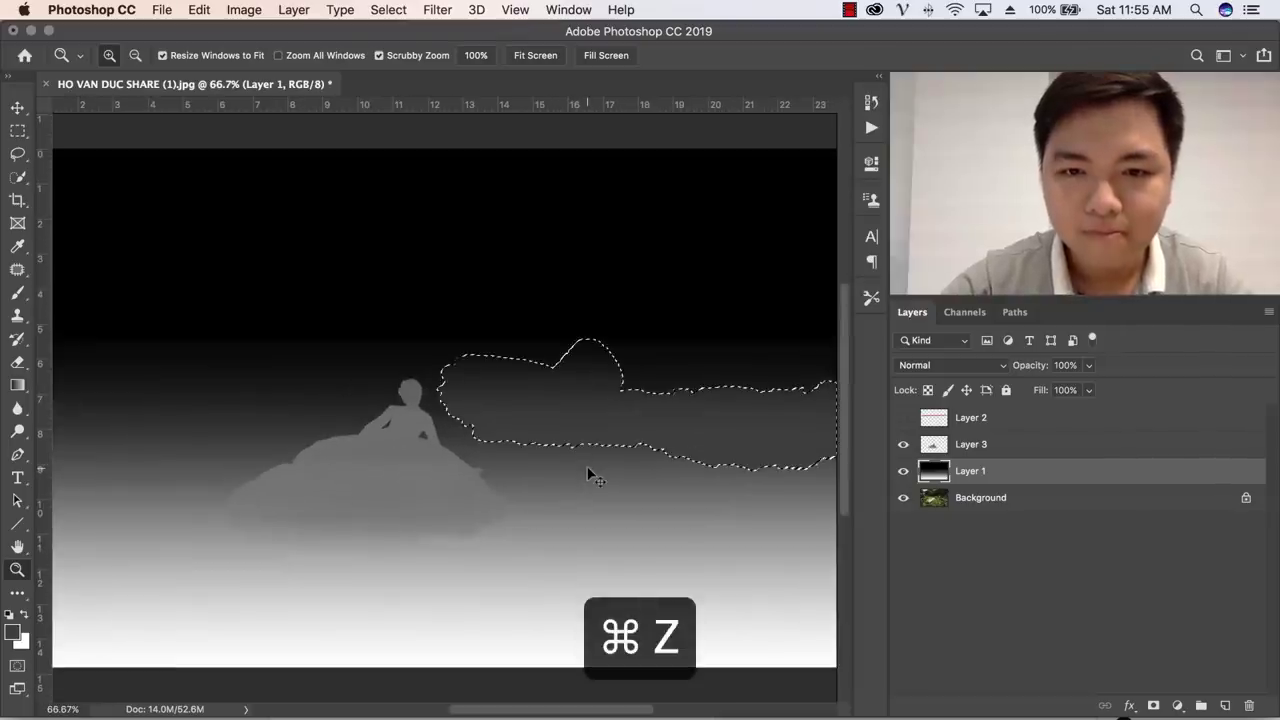
key("super+z")
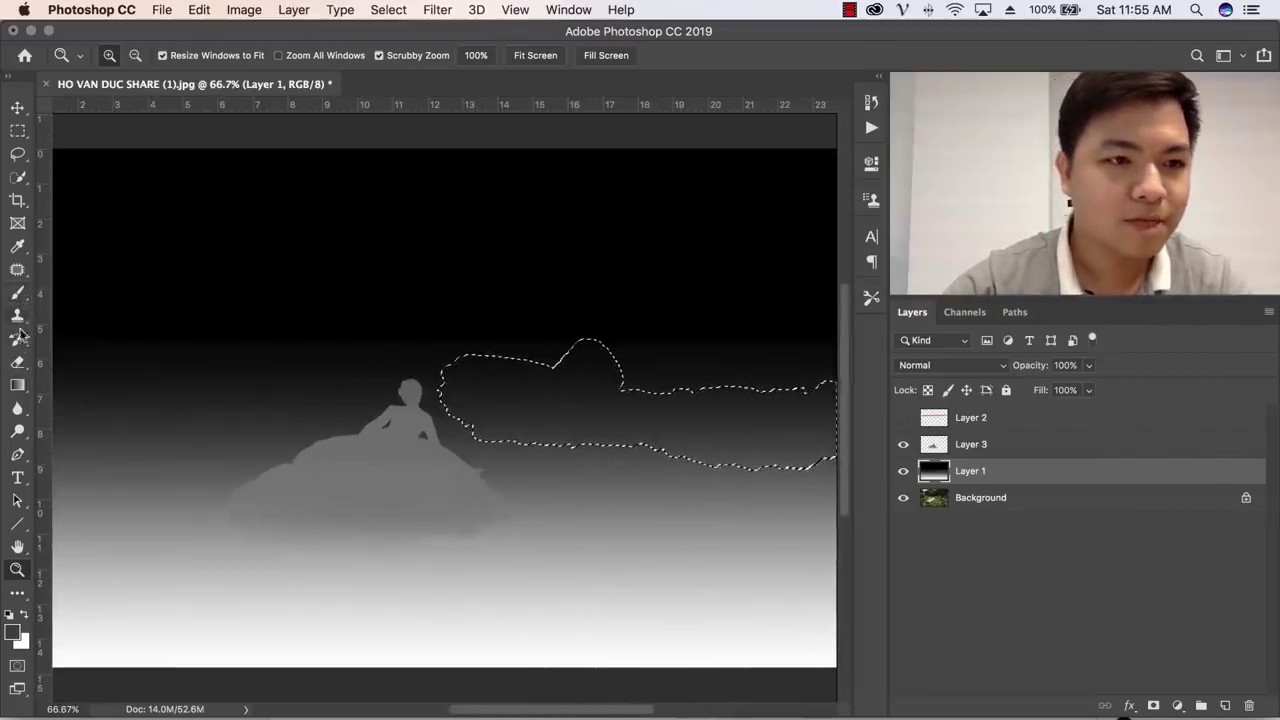
Sample the surrounding grey, fill the cloud selection with a vertical gradient, and deselect
left_click(17, 246)
left_click(783, 449)
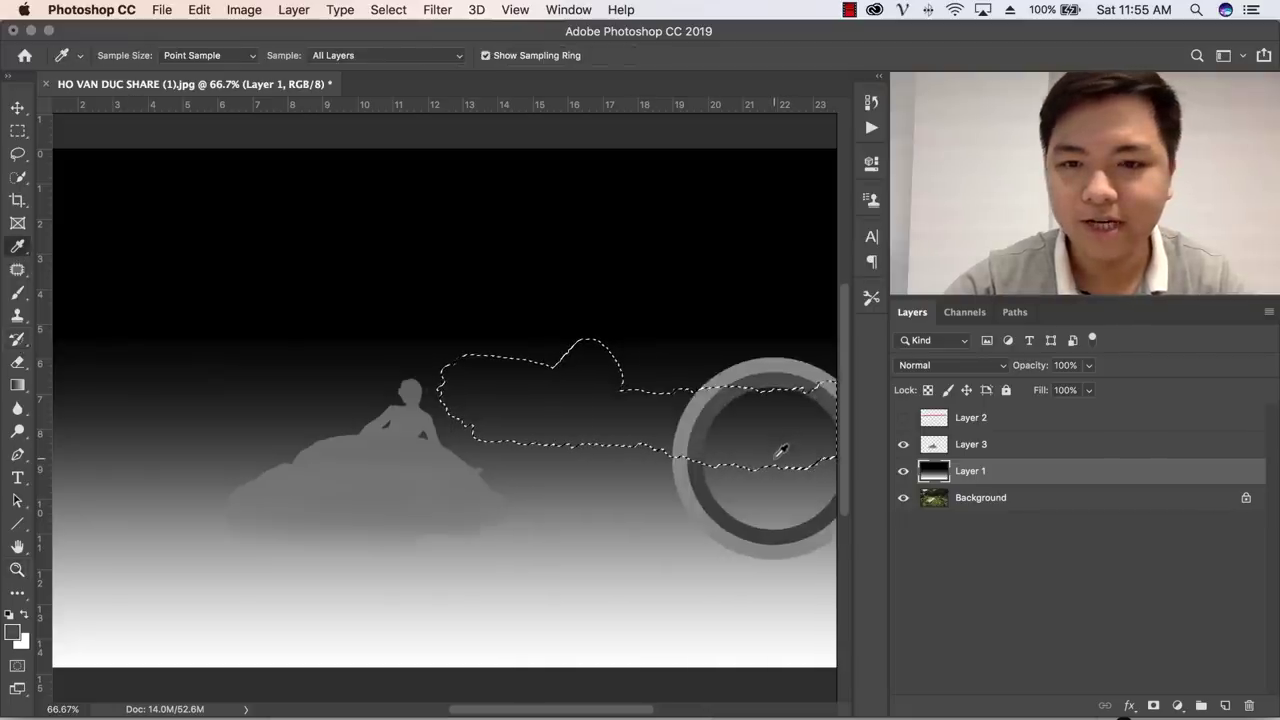
left_click(18, 385)
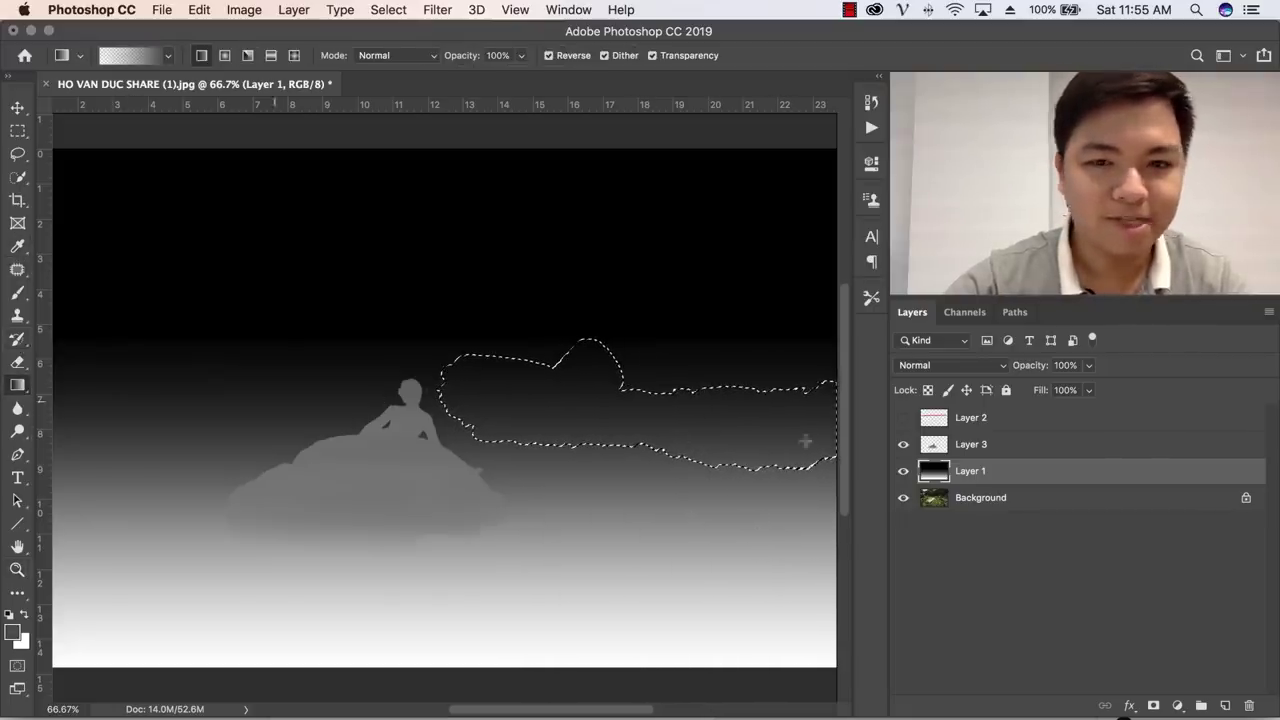
left_click_drag(613, 463, 609, 463)
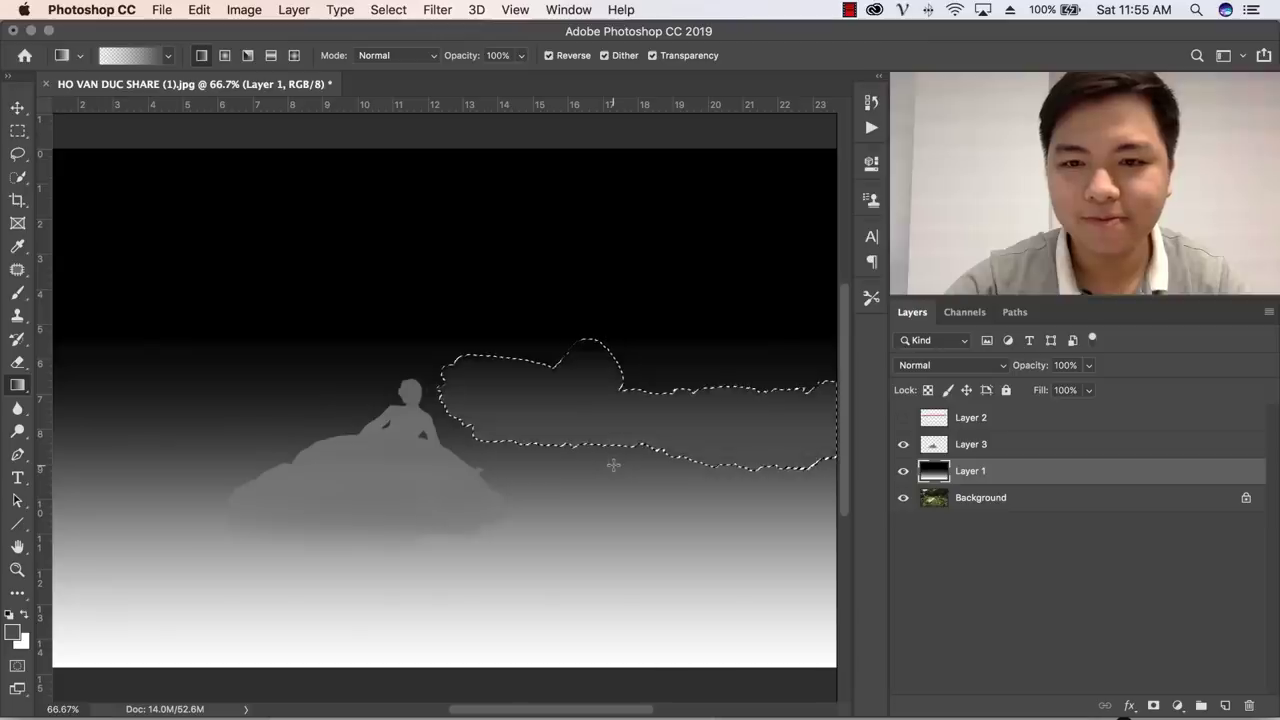
key("super+d")
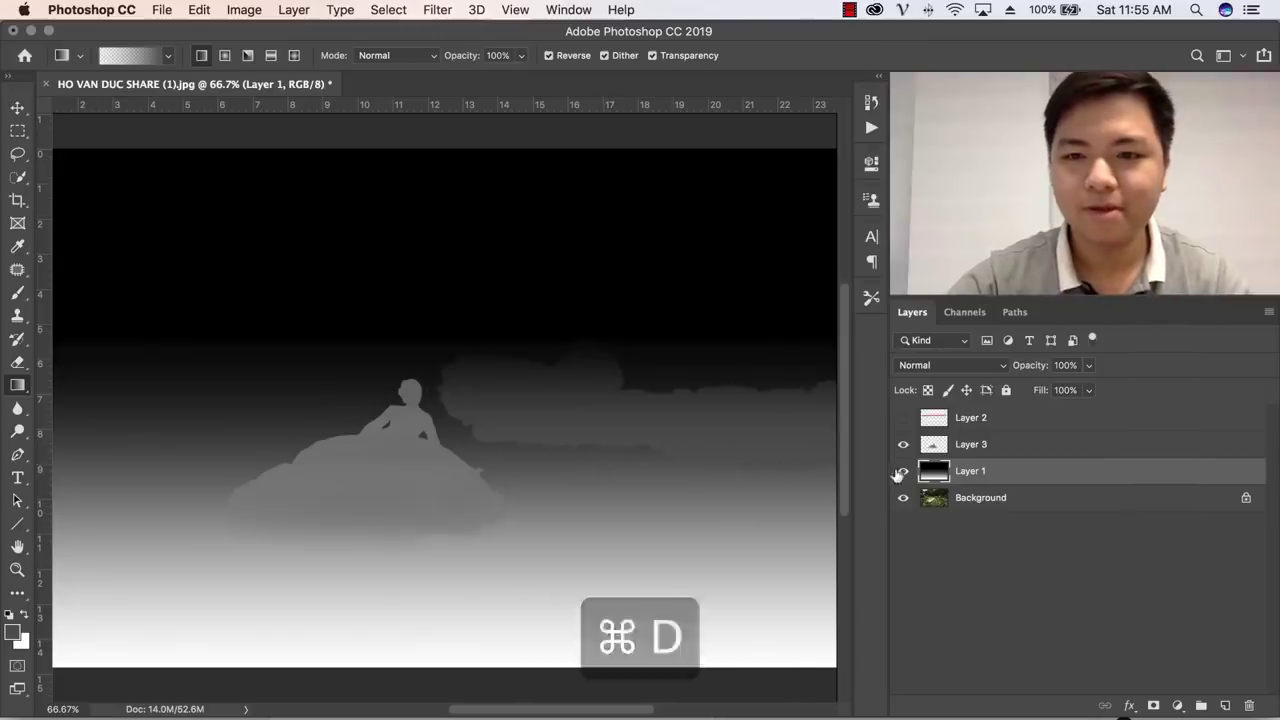
key("z")
mouse_move(637, 426)
left_mouse_down()
mouse_move(557, 437)
mouse_move(626, 443)
left_mouse_up()
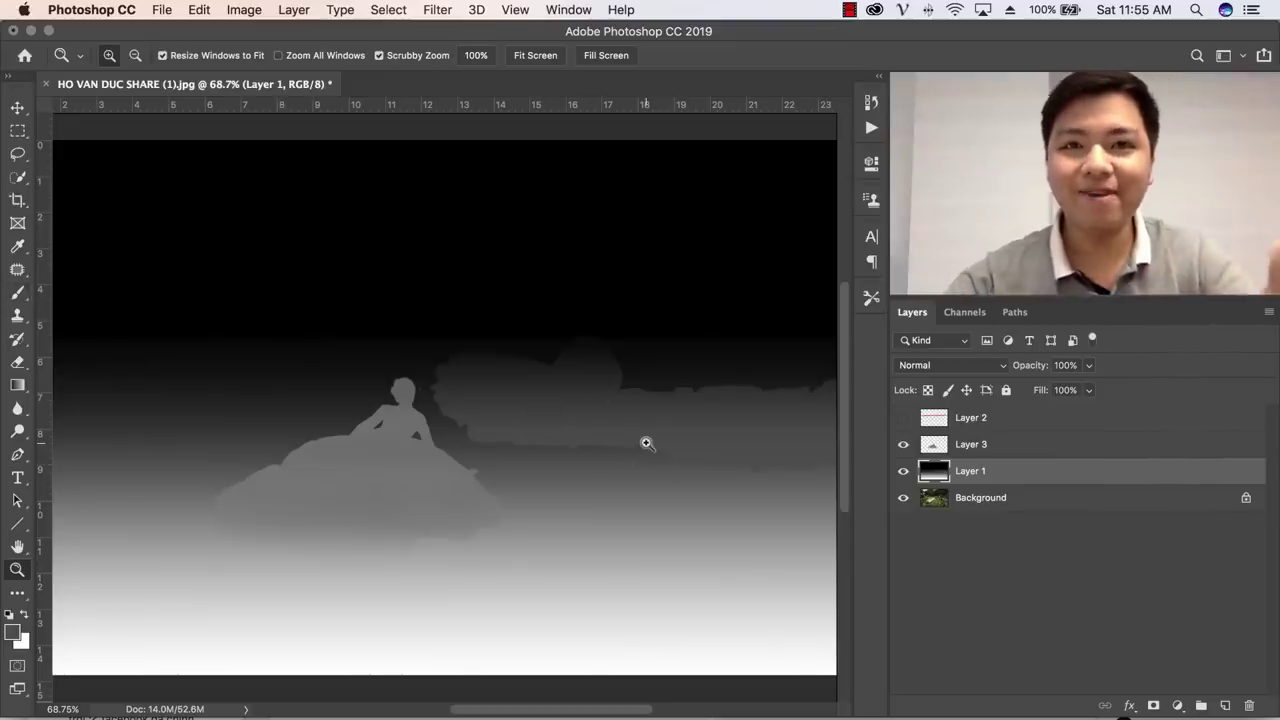
Undo the cloud gradient and add a new Layer 4 above Layer 1
left_click_drag(647, 443, 521, 451)
key("super+z")
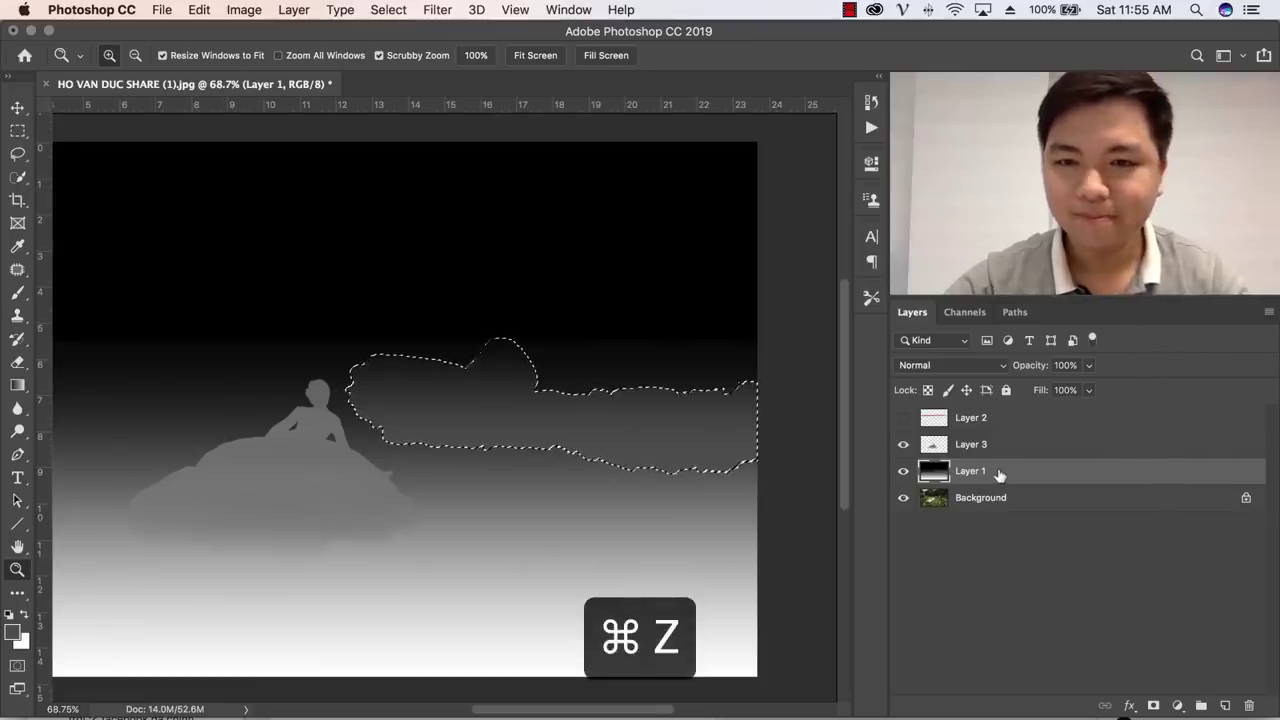
key("super+z")
key("super+z")
key("super+z")
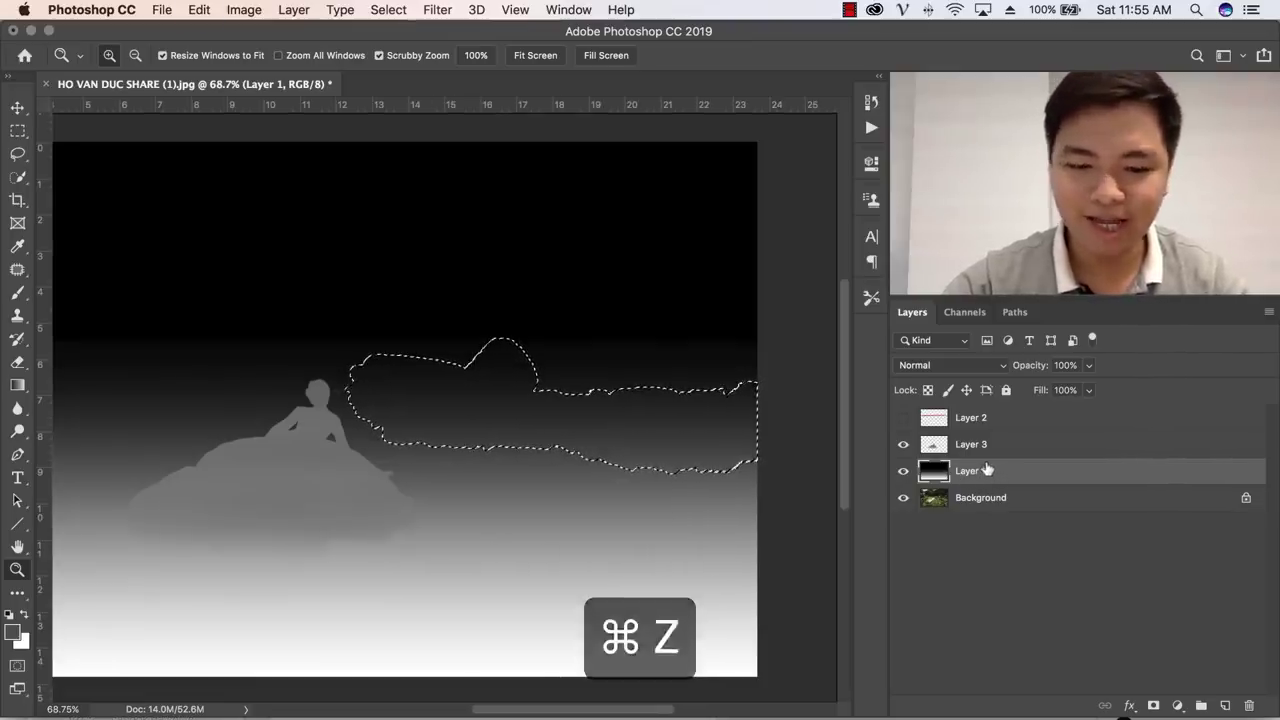
key("shift+super+n")
key("Return")
key("super+z")
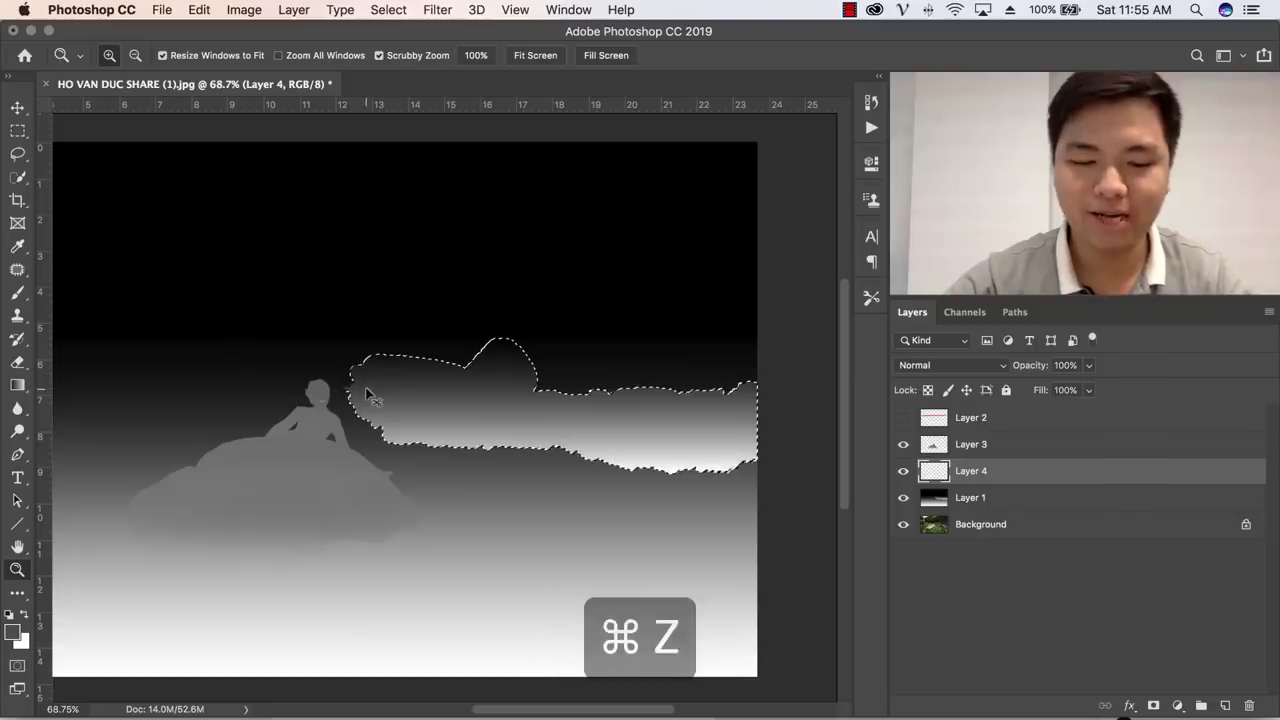
key("super+z")
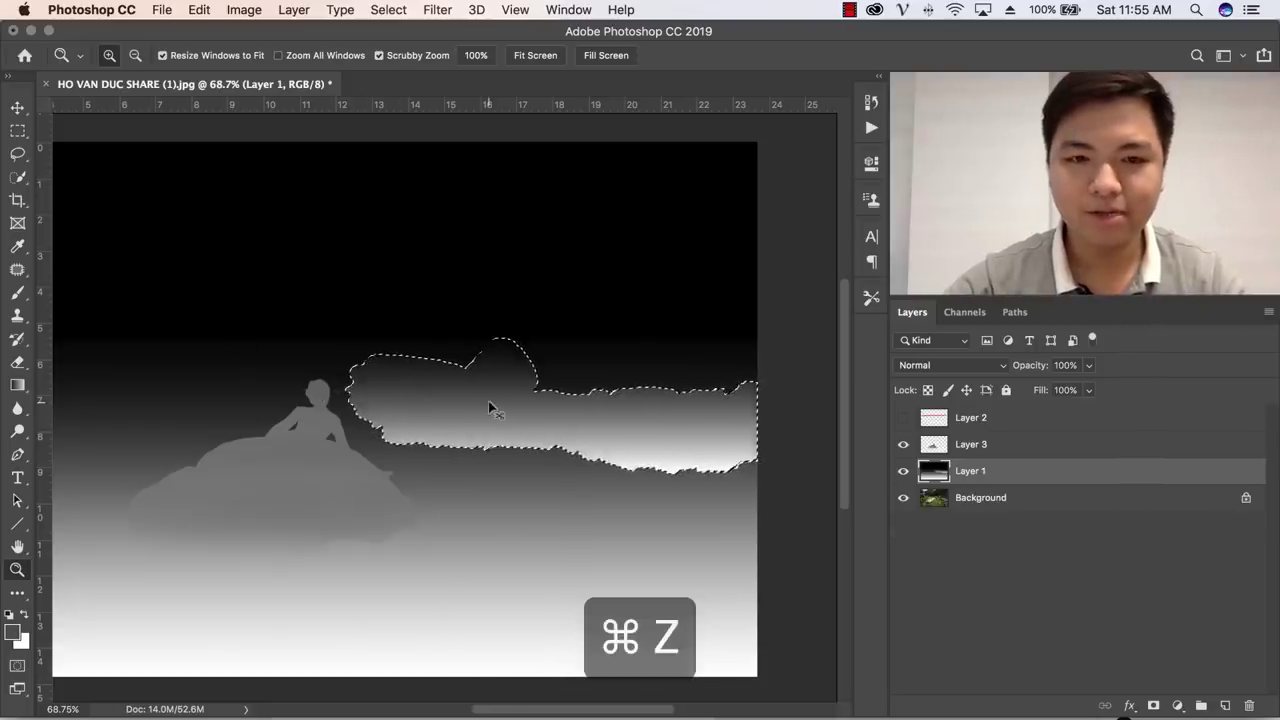
key("shift+super+n")
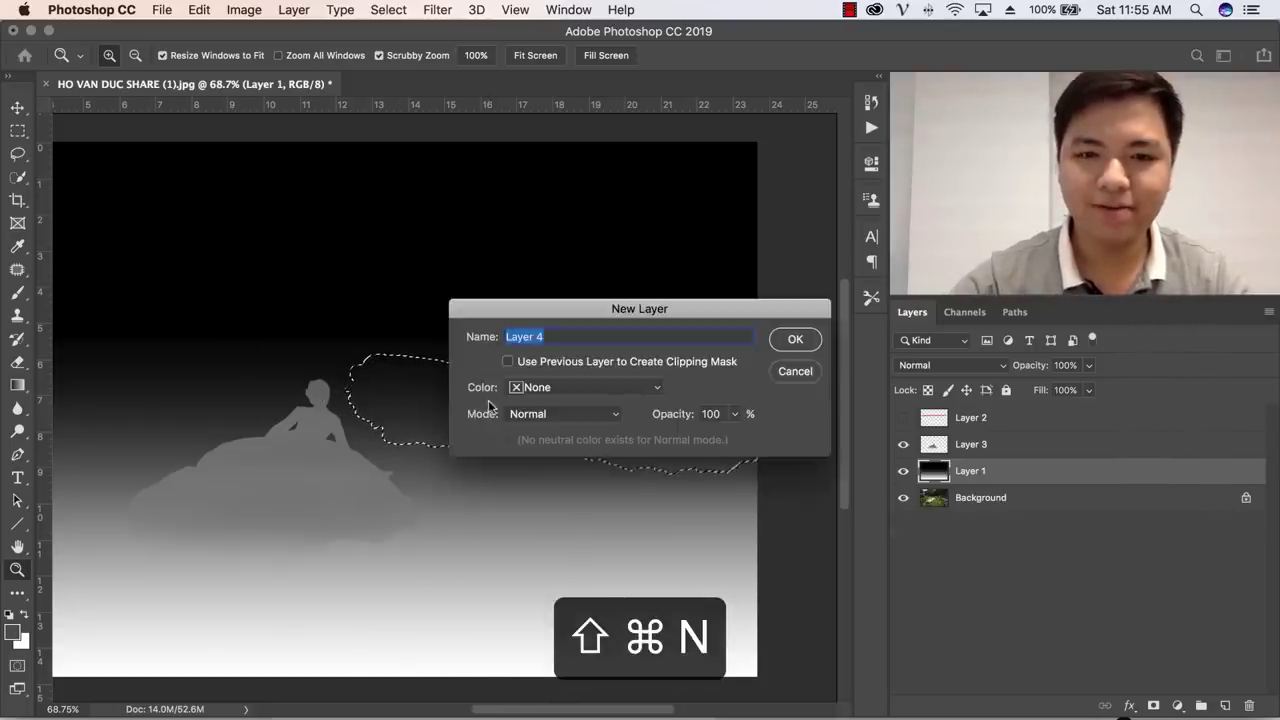
key("Return")
Fill the cloud selection on Layer 4 with a dark-to-grey gradient and deselect
key("g")
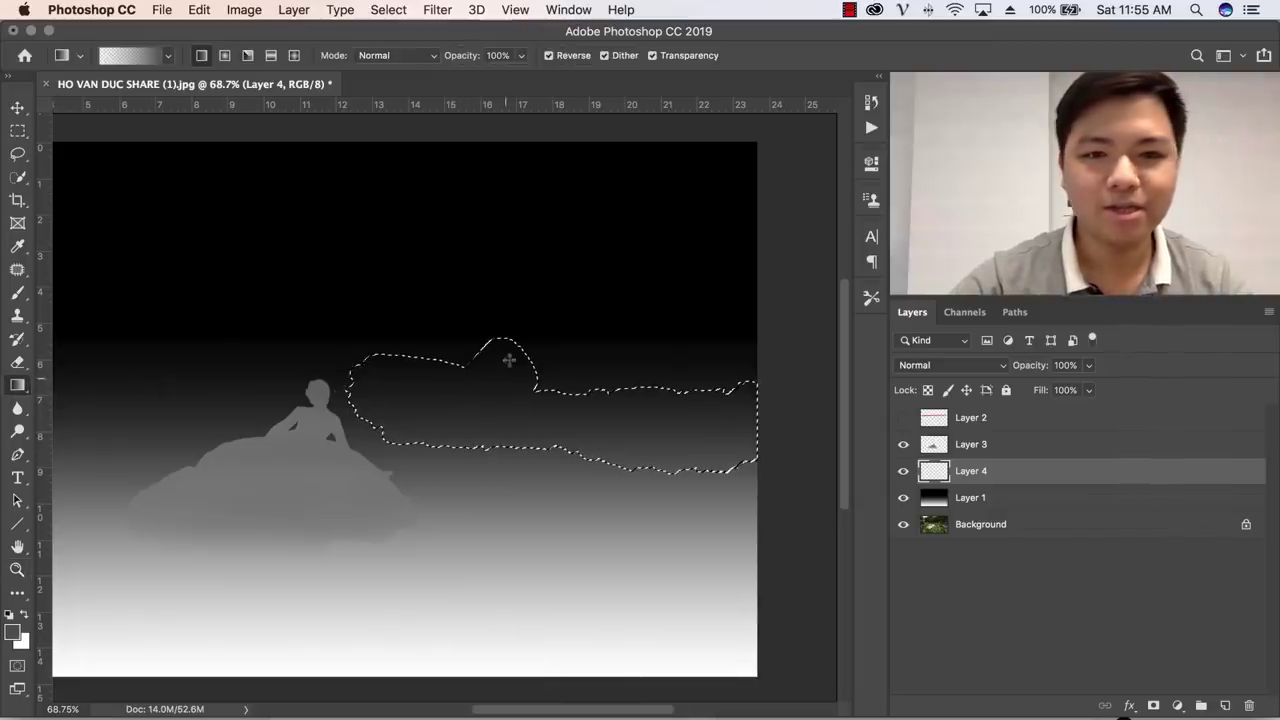
left_click_drag(511, 343, 512, 381)
left_click_drag(512, 436, 512, 438)
key("super+z")
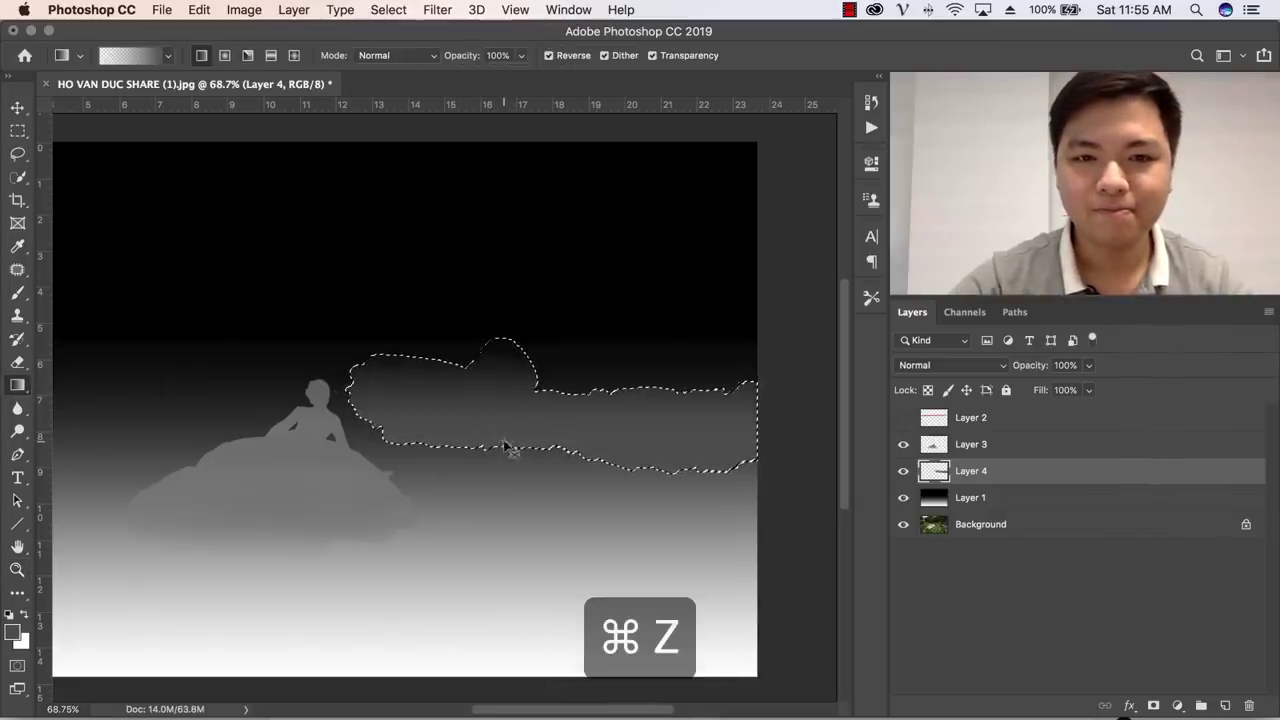
mouse_move(515, 304)
left_mouse_down()
mouse_move(516, 442)
mouse_move(501, 476)
left_mouse_up()
key("super+d")
key("z")
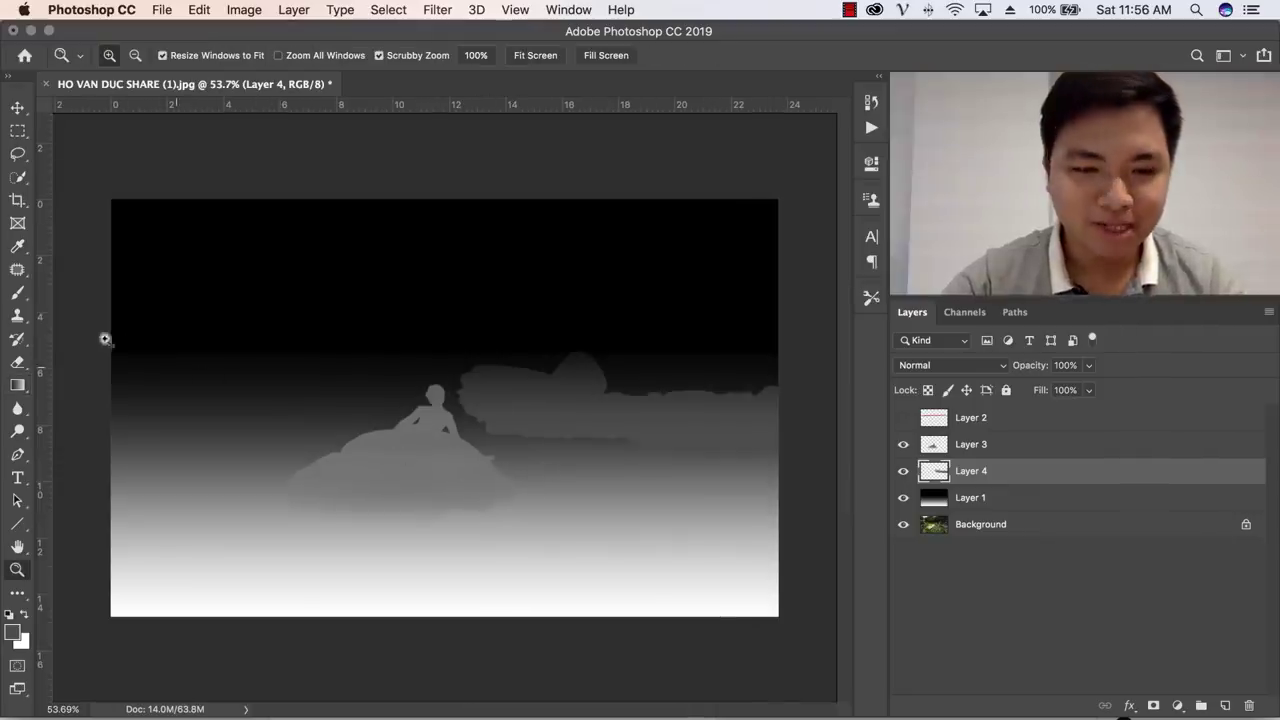
key("e")
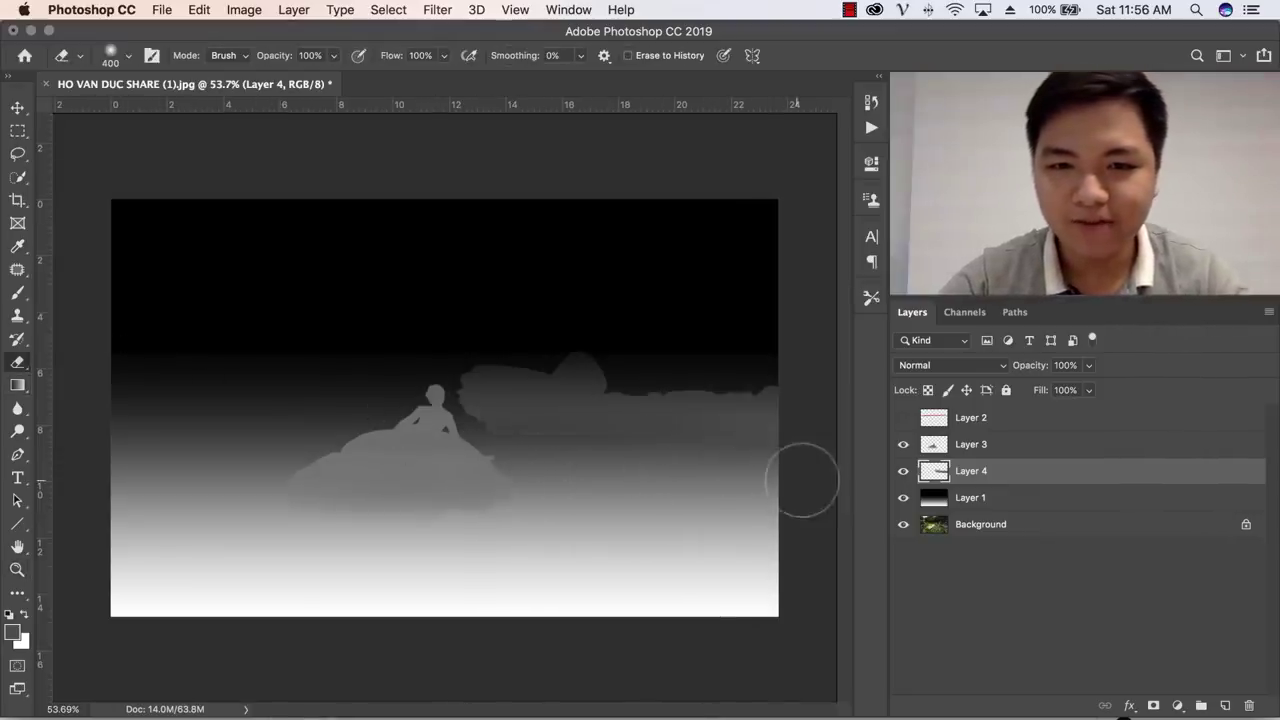
key("super+z")
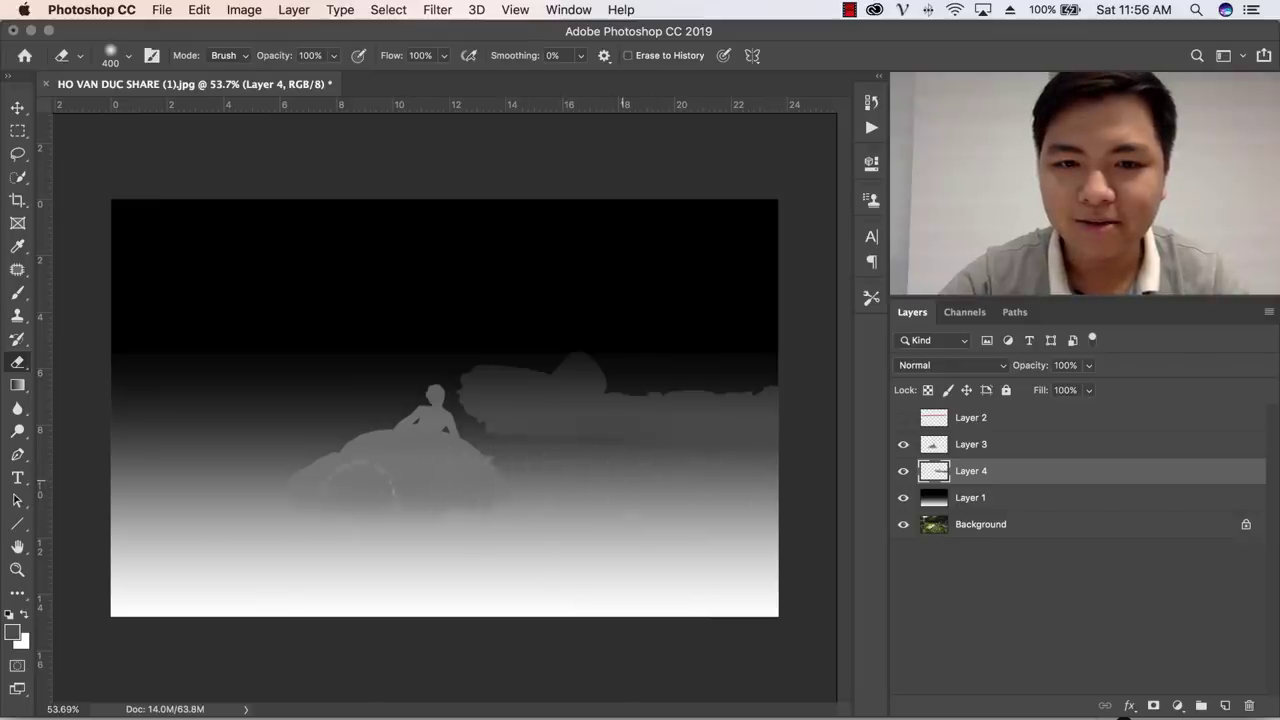
key("z")
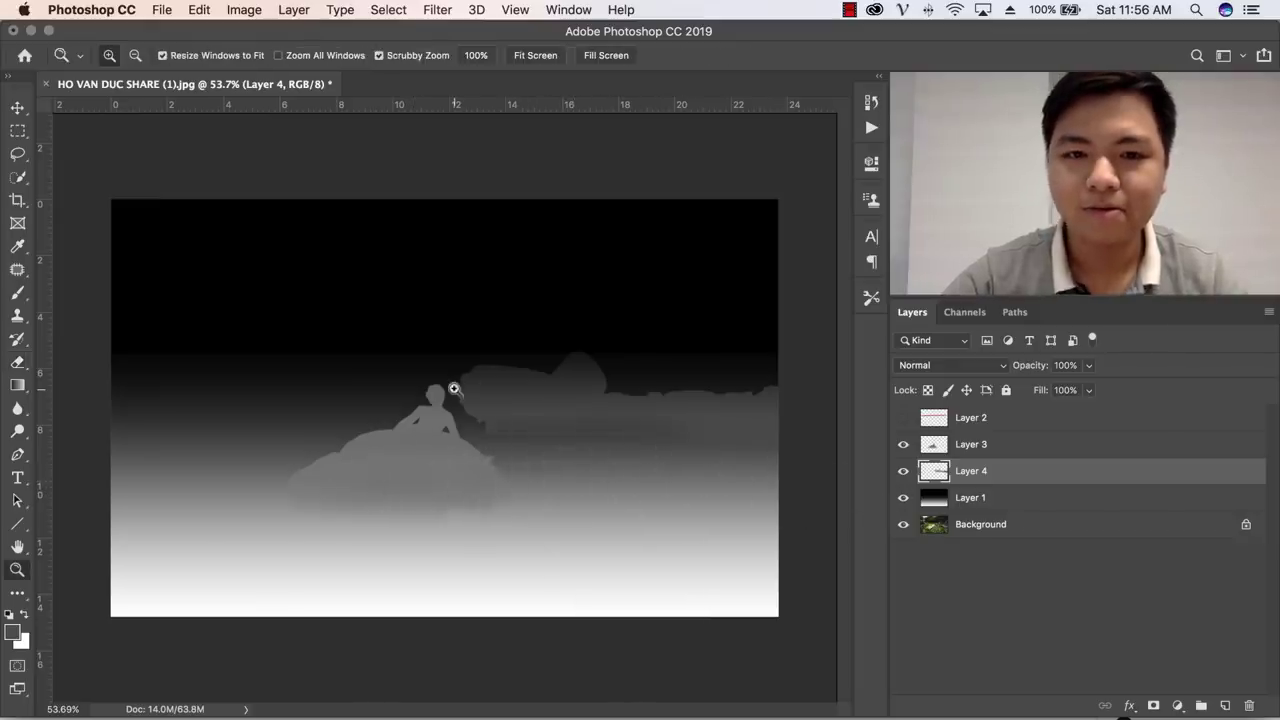
left_click_drag(437, 400, 853, 442)
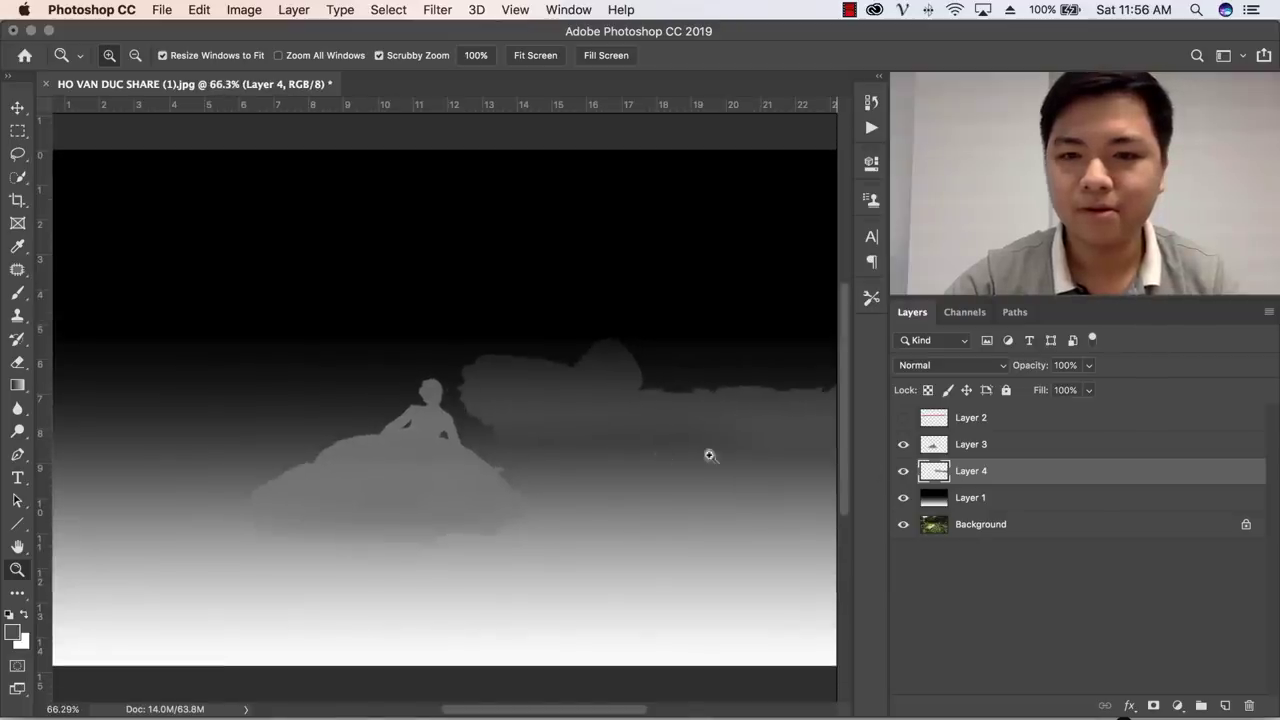
Show only the Background lotus-pond photo and make it the working layer
left_click(903, 524, "alt")
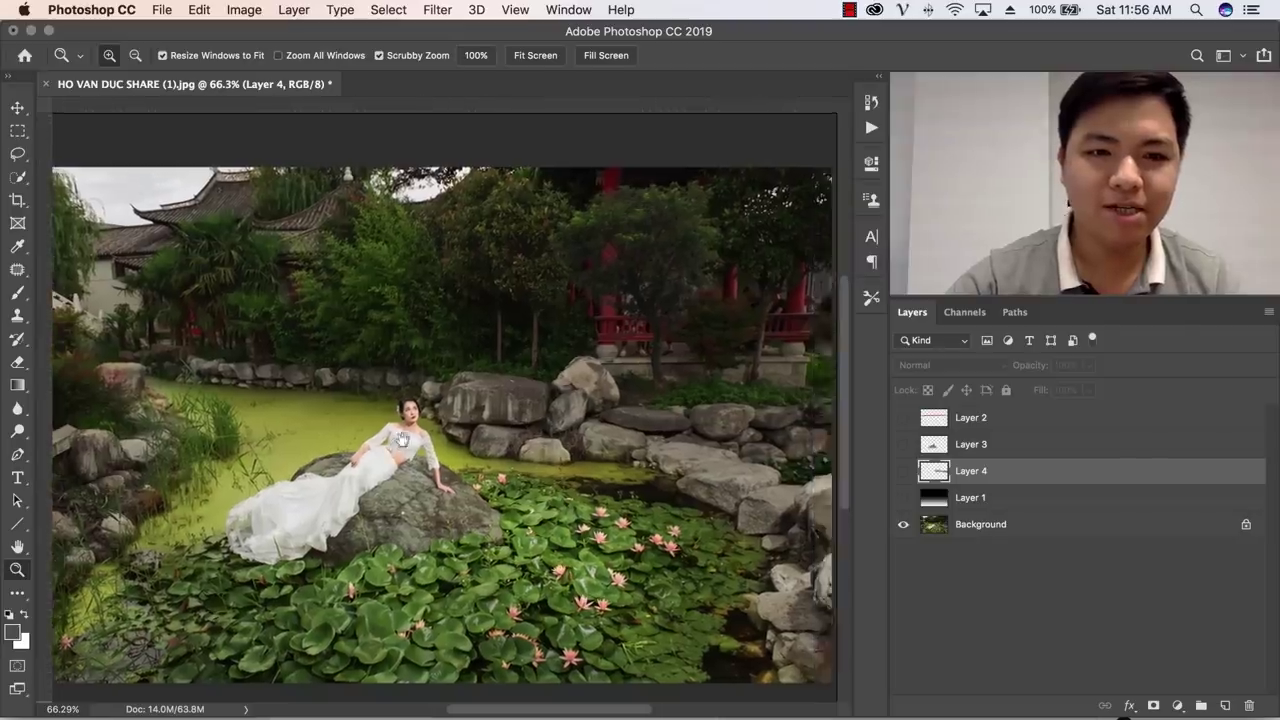
left_click_drag(401, 440, 131, 432)
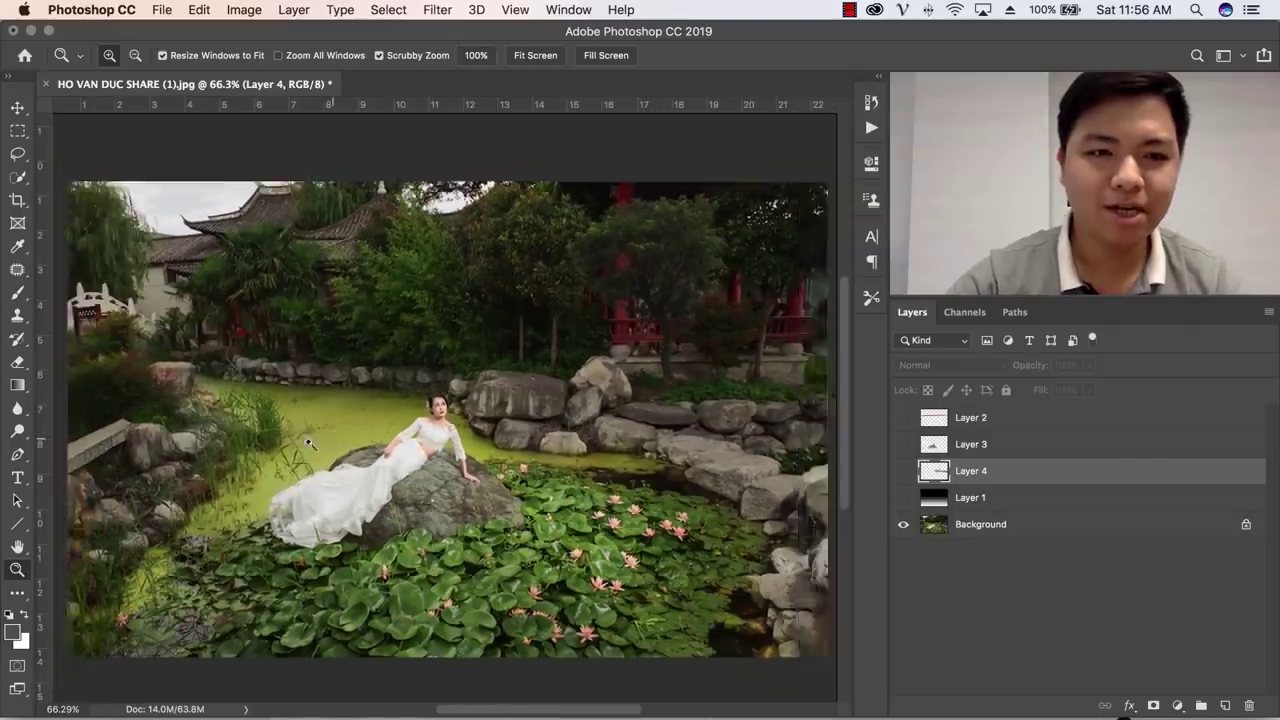
left_click(188, 433)
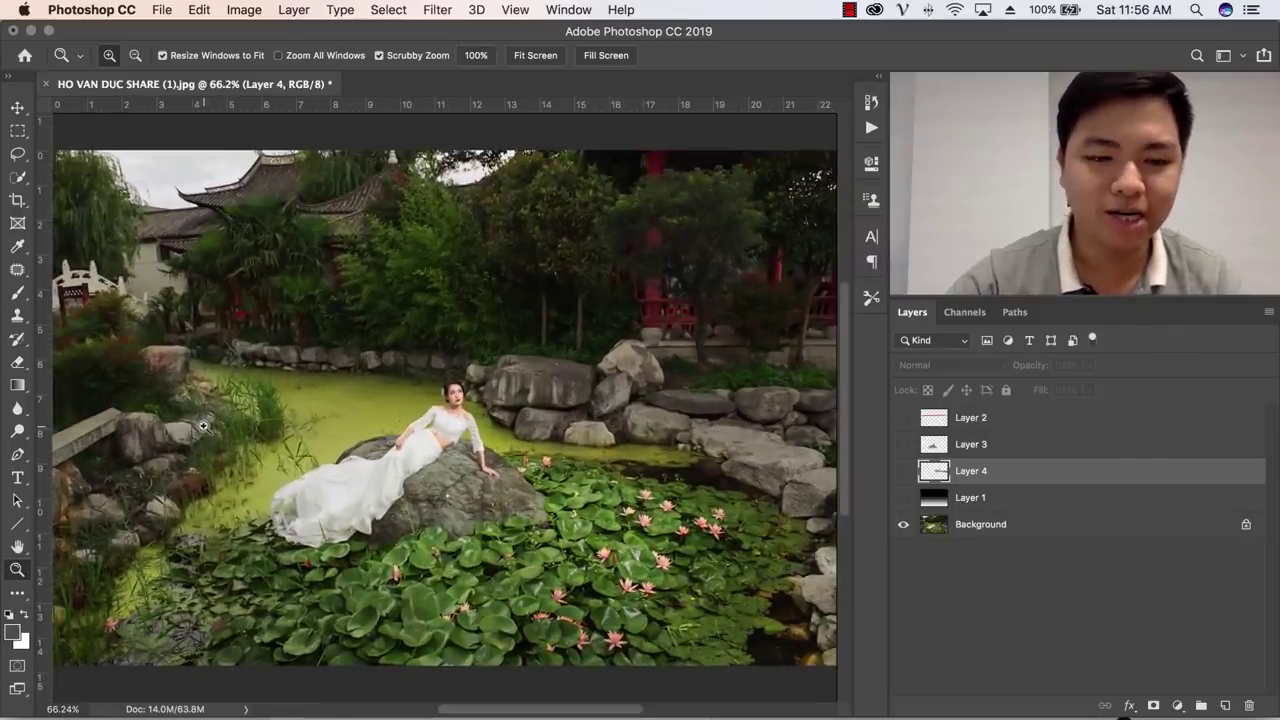
key("w")
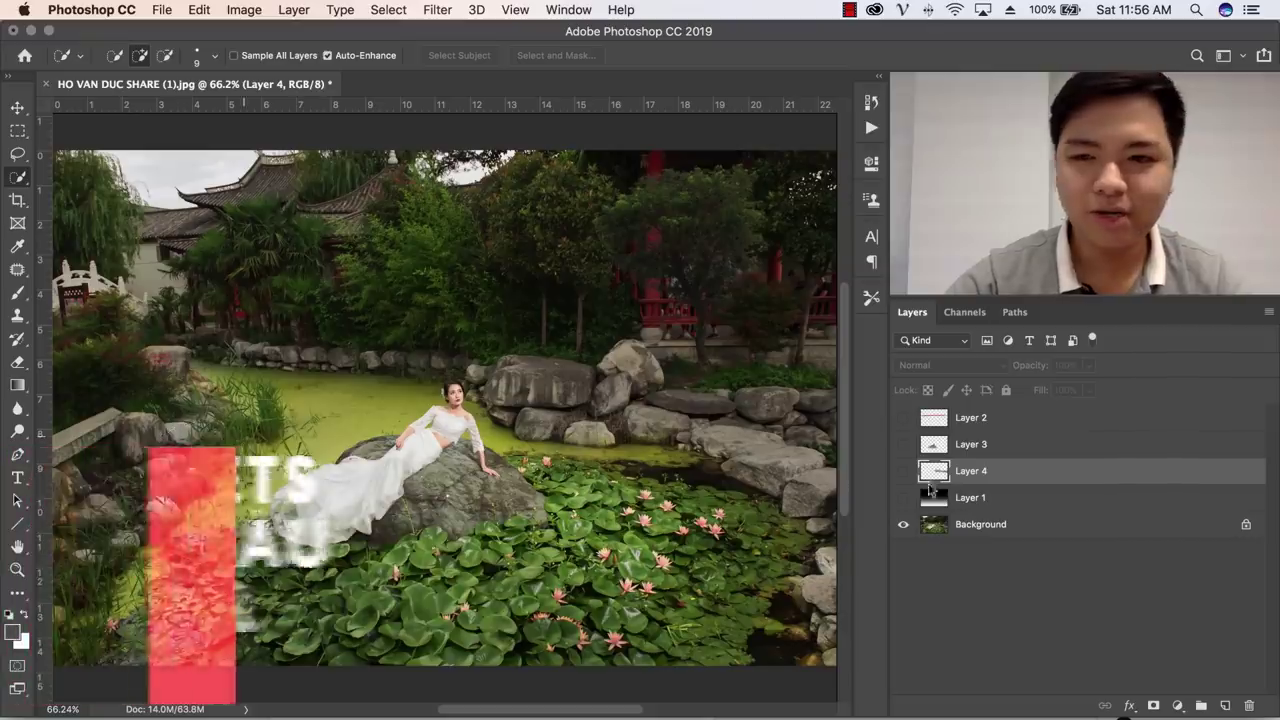
left_click(1005, 525)
Try a Quick Selection of the left bridge and rocks, then undo and deselect
key("super+z")
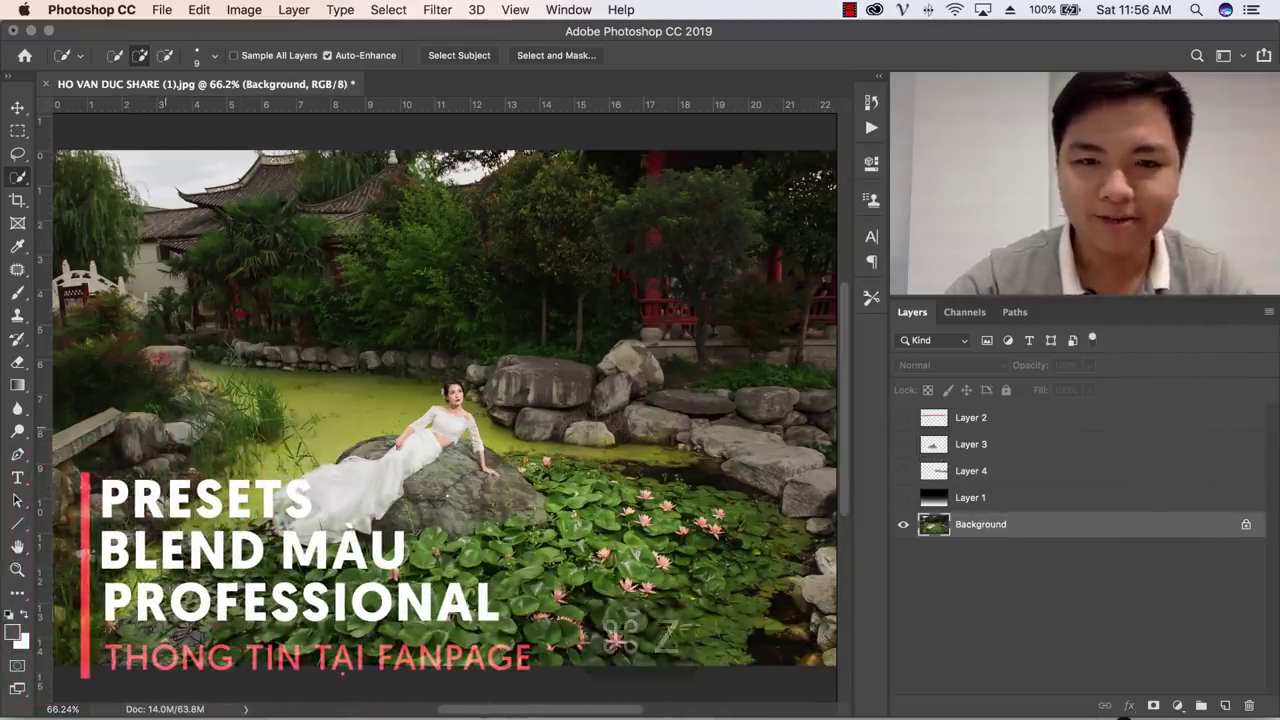
left_click_drag(85, 432, 225, 425)
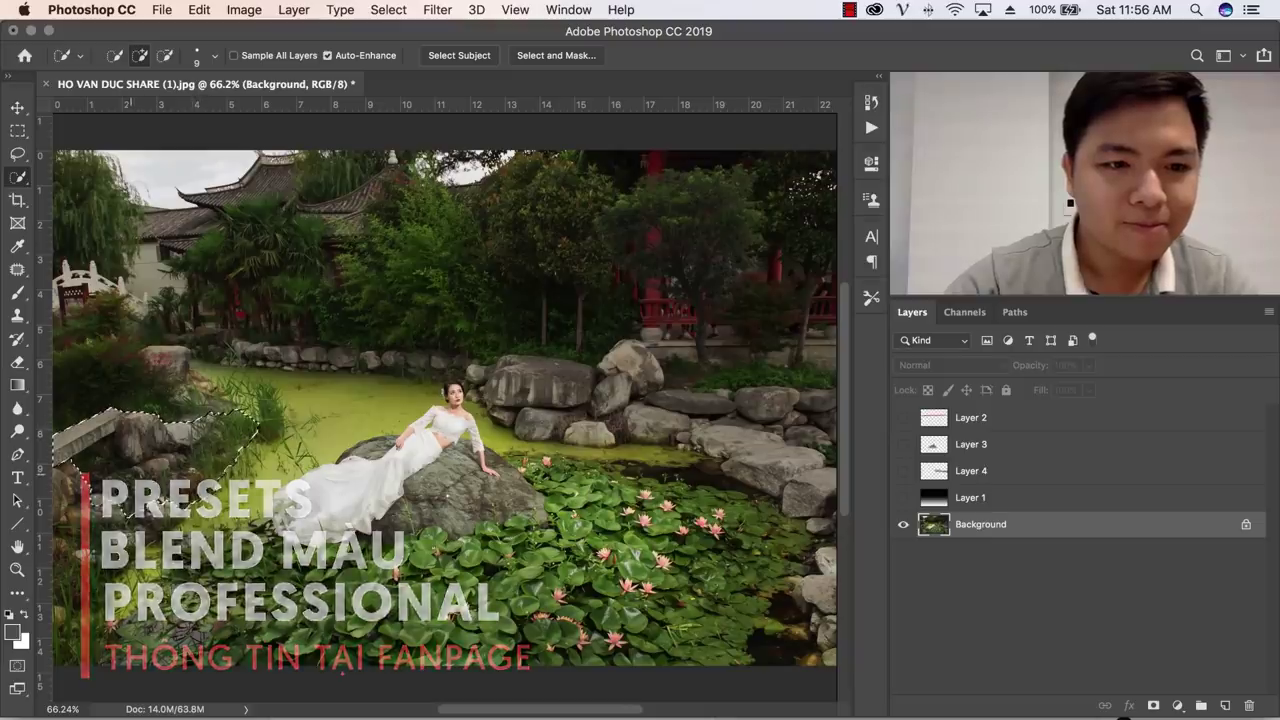
key("super+z")
key("super+z")
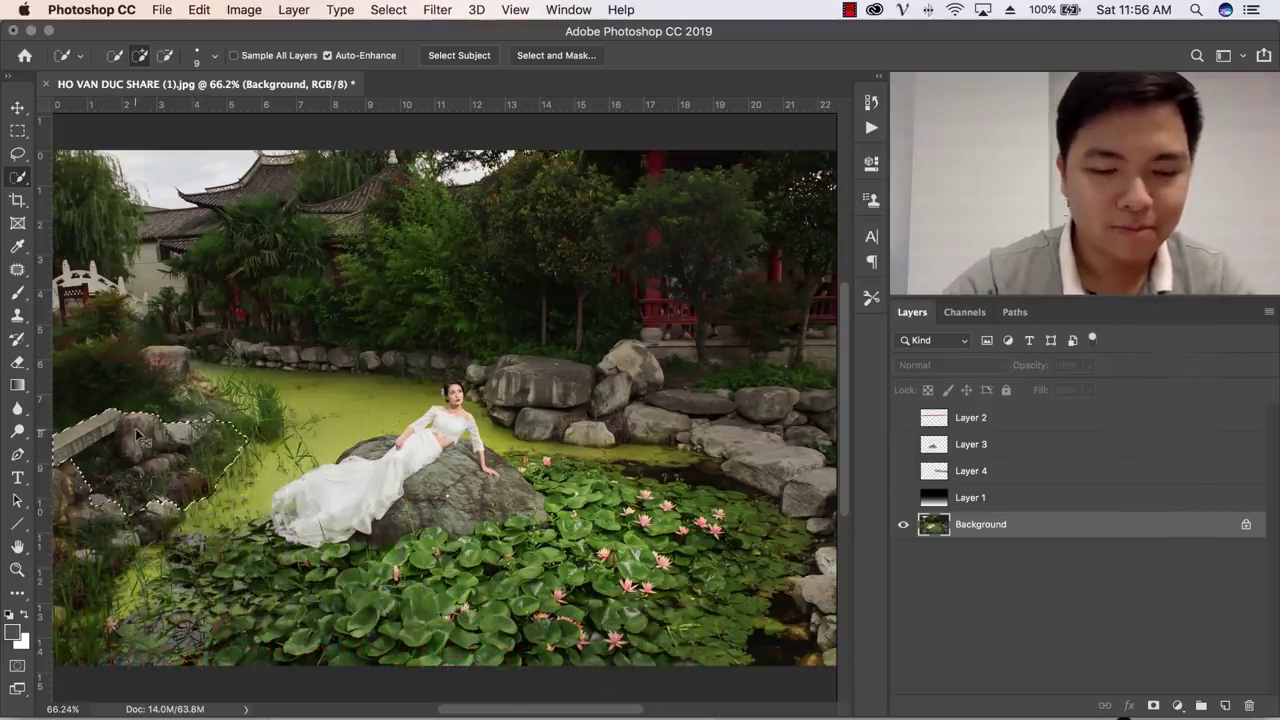
key("super+d")
key("z")
left_click_drag(361, 394, 958, 505)
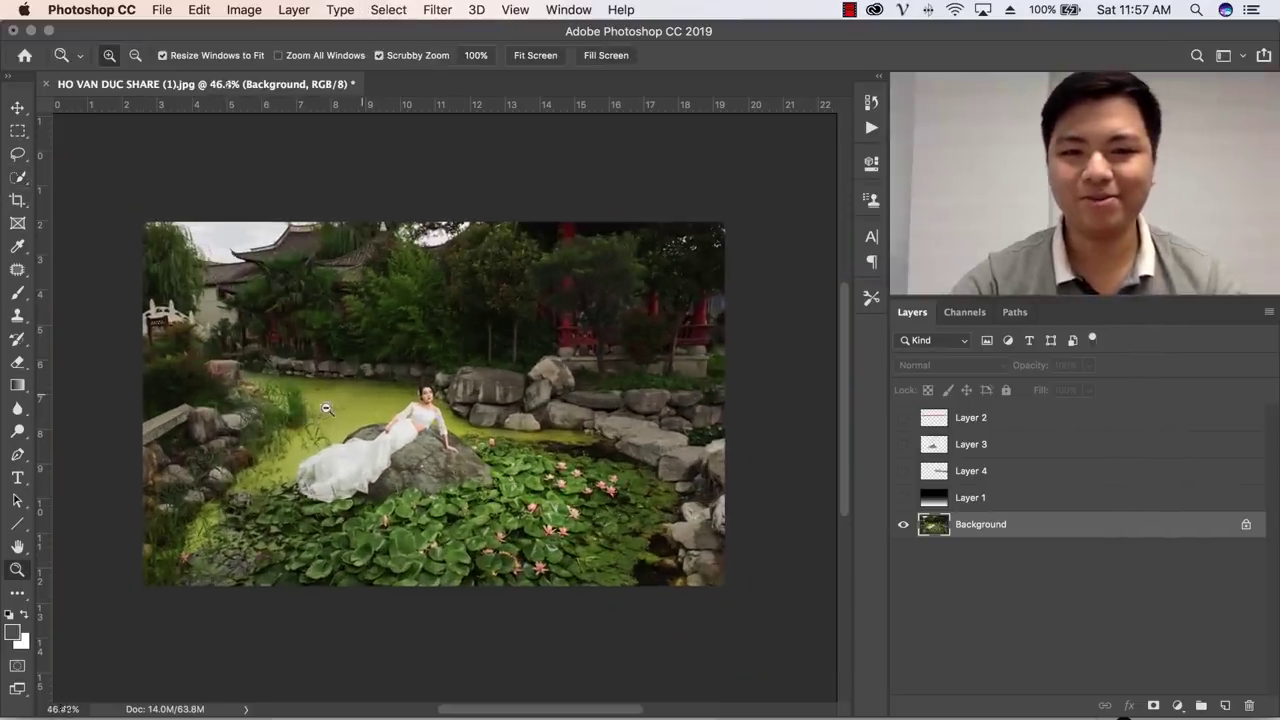
Show Layers 1, 3 and 4 over the photo and zoom in on the depth map
left_click(903, 497)
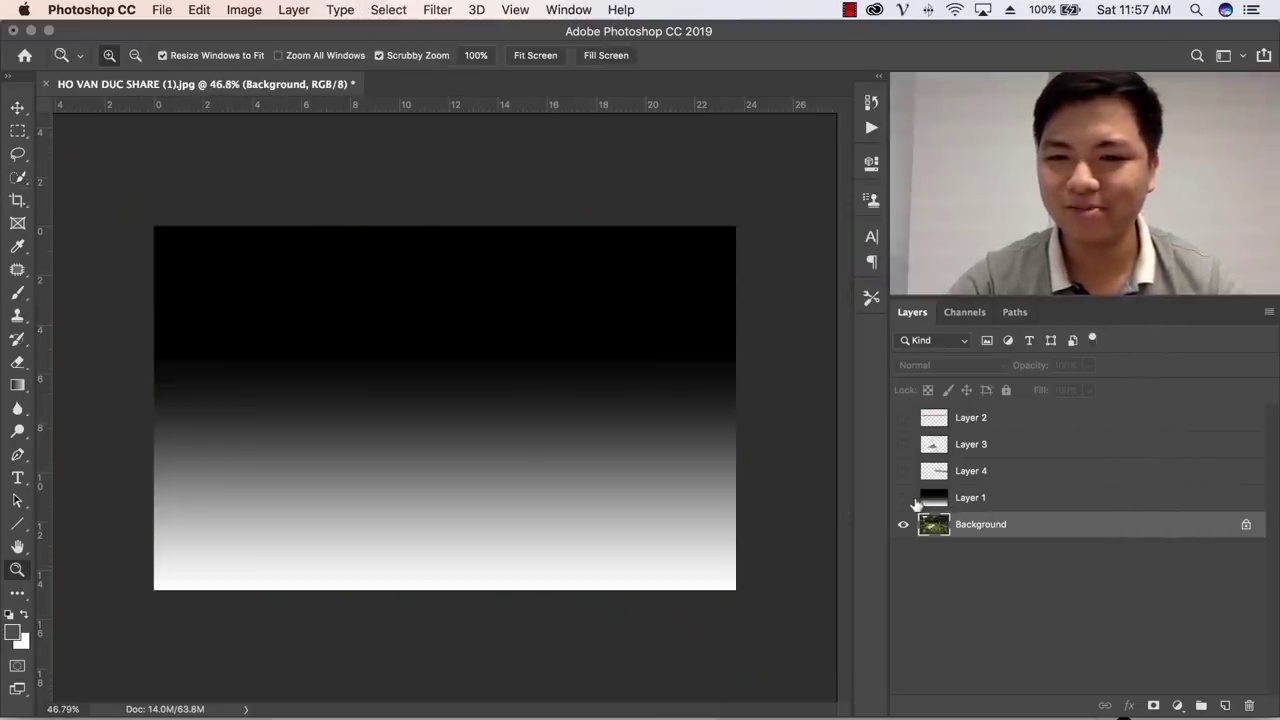
left_click(906, 499)
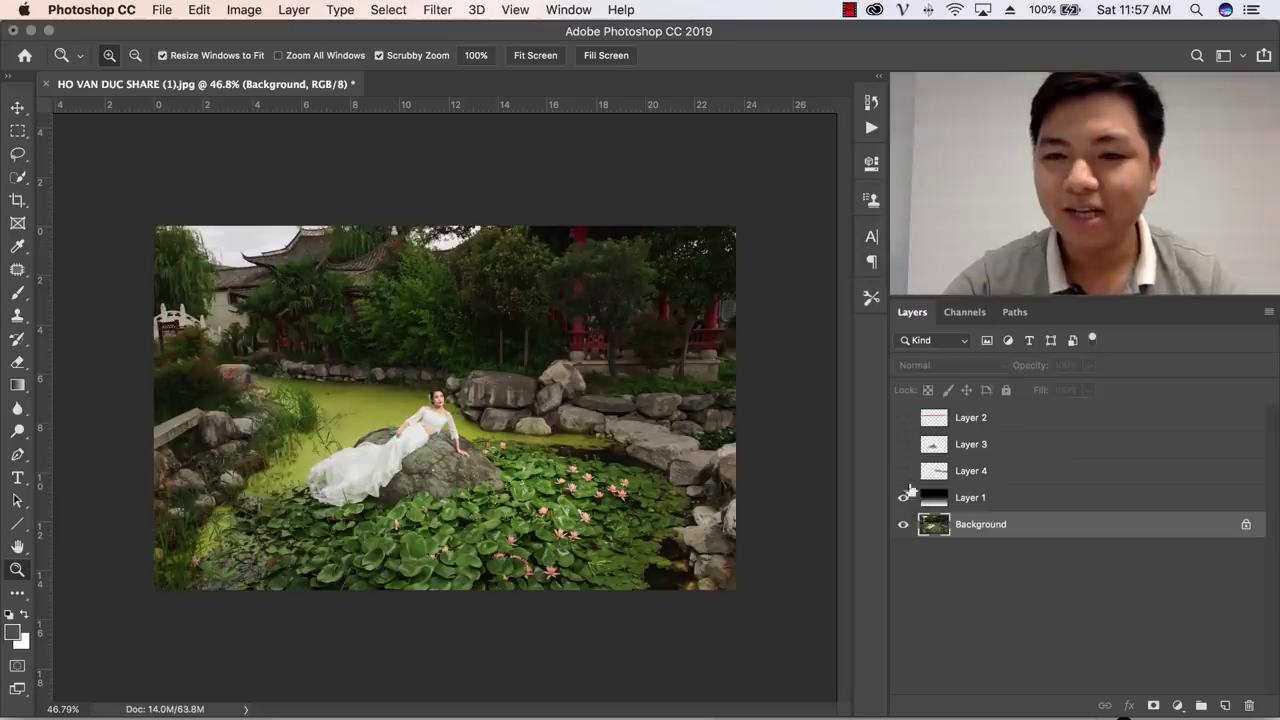
left_click_drag(905, 497, 888, 450)
mouse_move(494, 391)
left_mouse_down()
mouse_move(463, 394)
mouse_move(514, 406)
mouse_move(443, 419)
left_mouse_up()
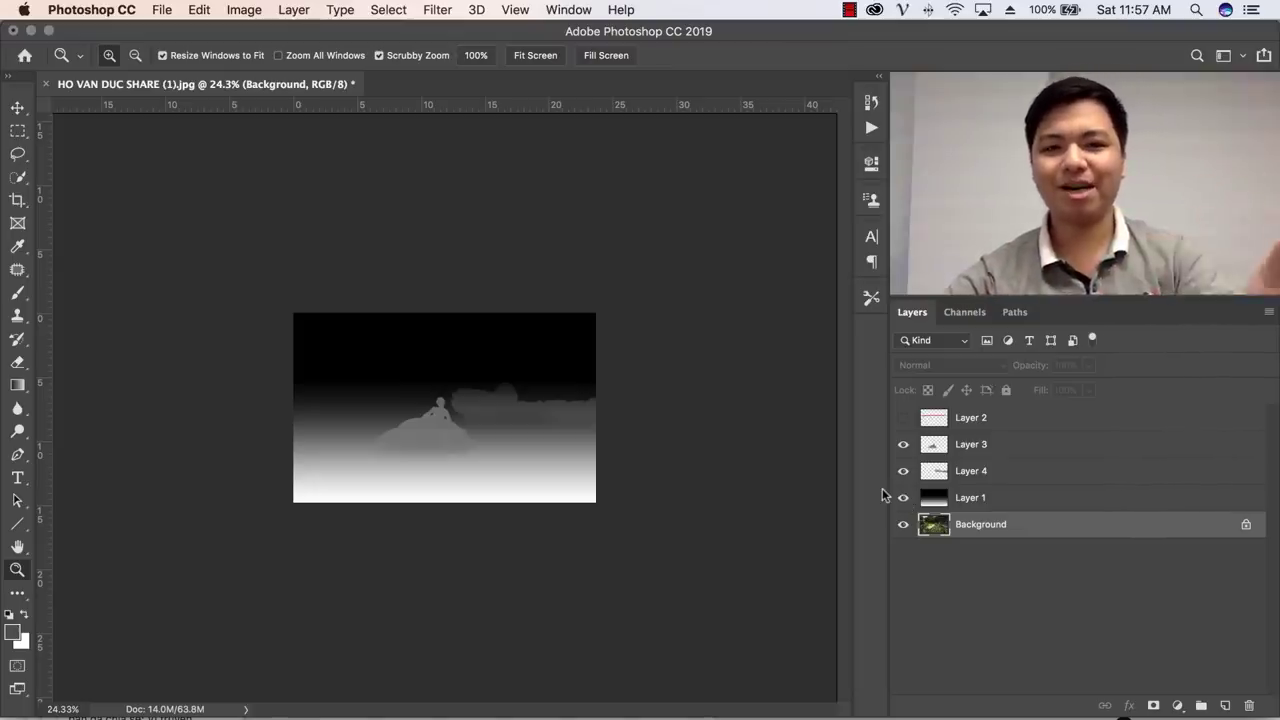
left_click_drag(507, 426, 549, 430)
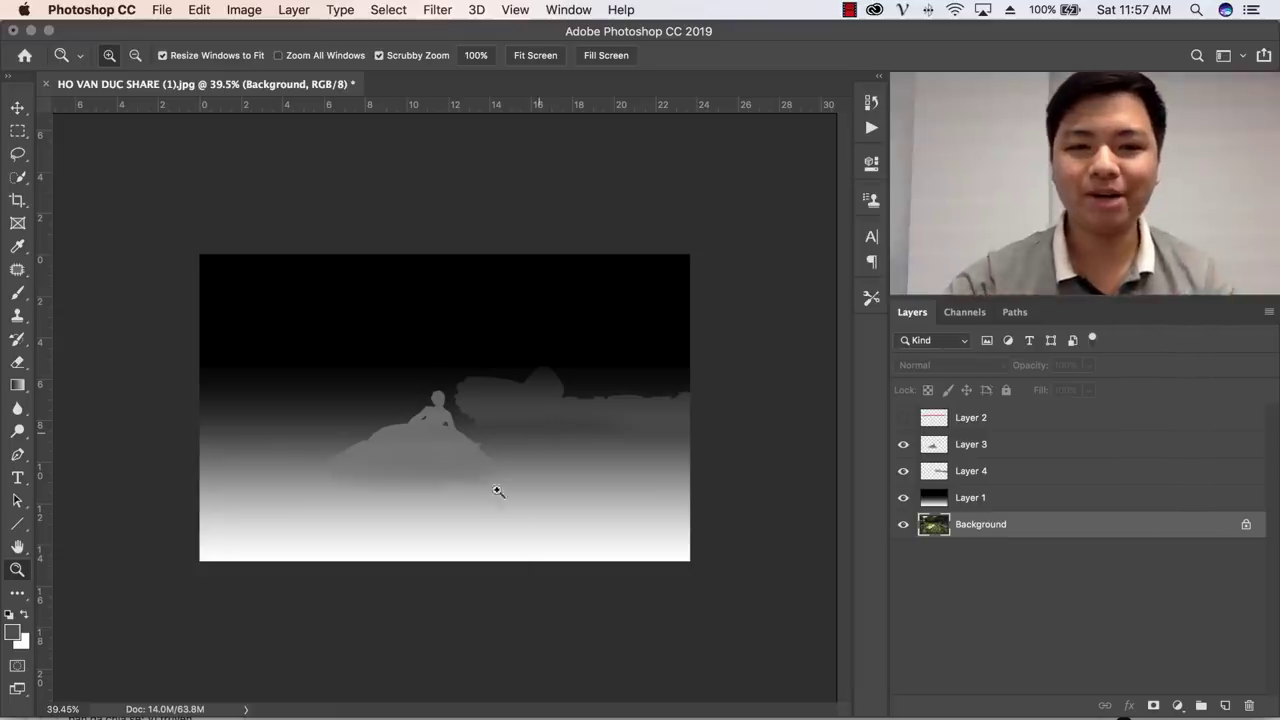
left_click_drag(498, 491, 514, 491)
Select Layer 3 and zoom out to about 45.9% to fit the whole depth map
left_click(970, 444)
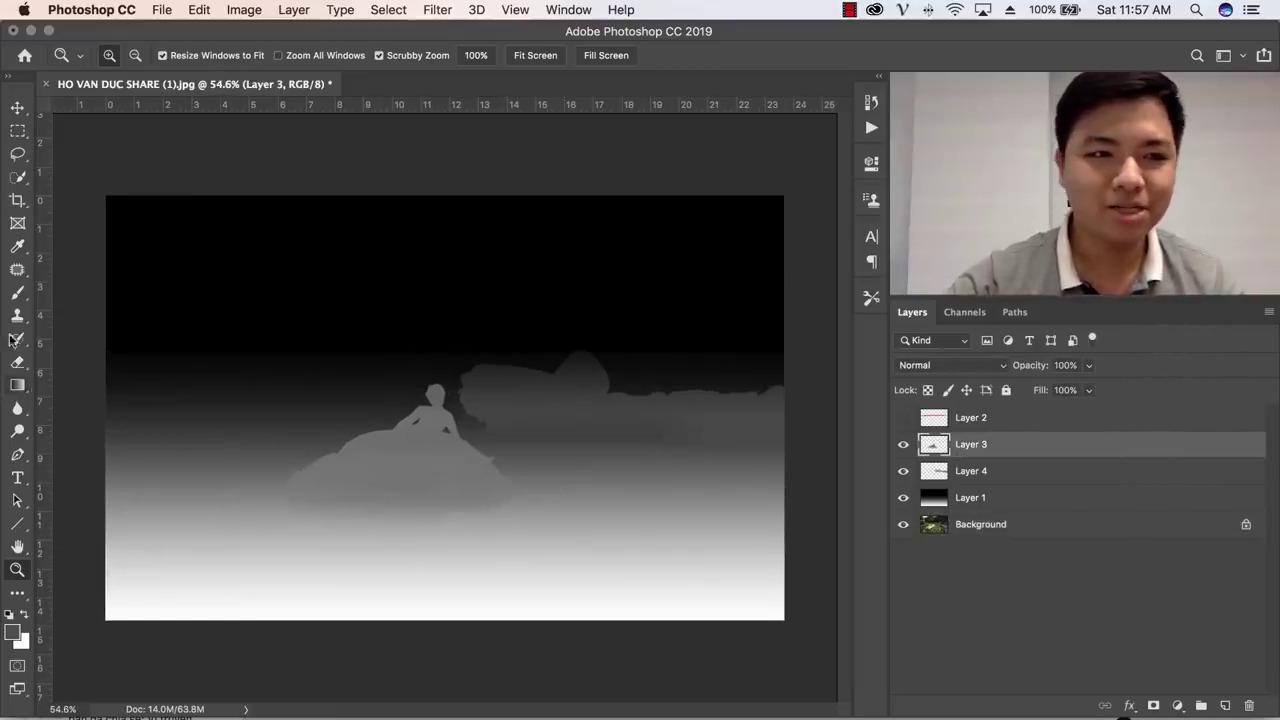
left_click(17, 362)
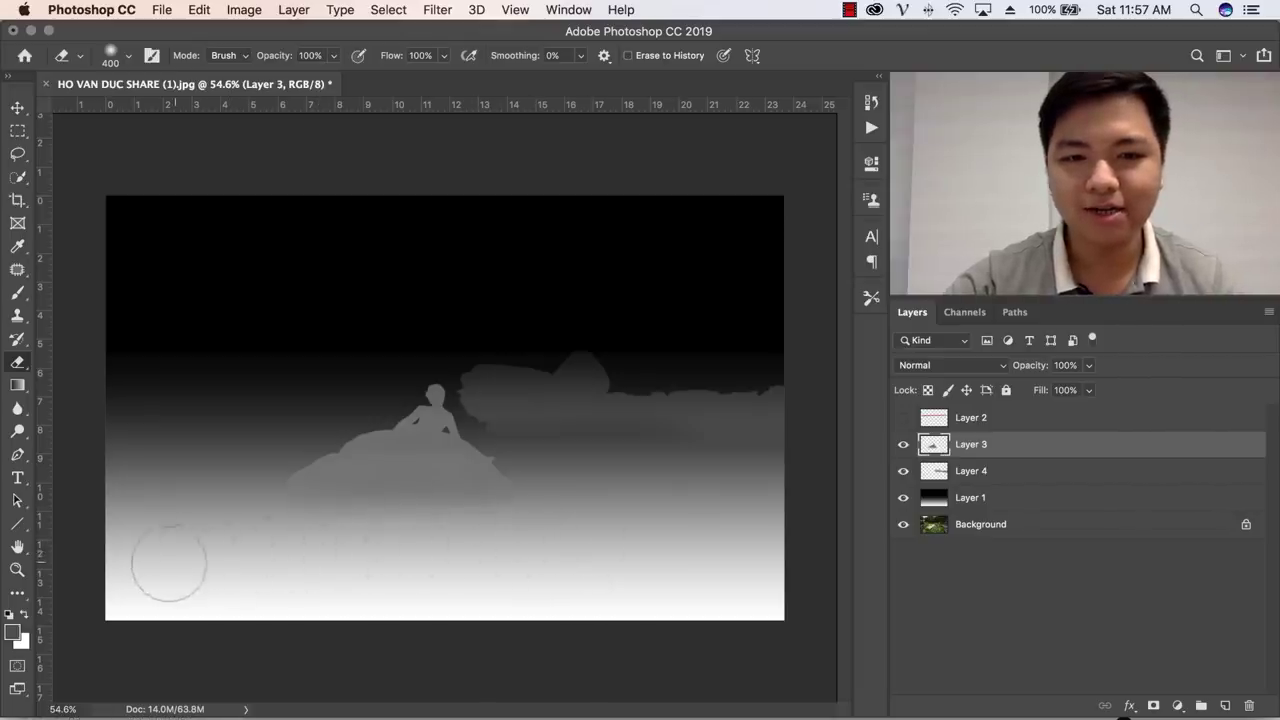
key("z")
left_click_drag(500, 486, 471, 494)
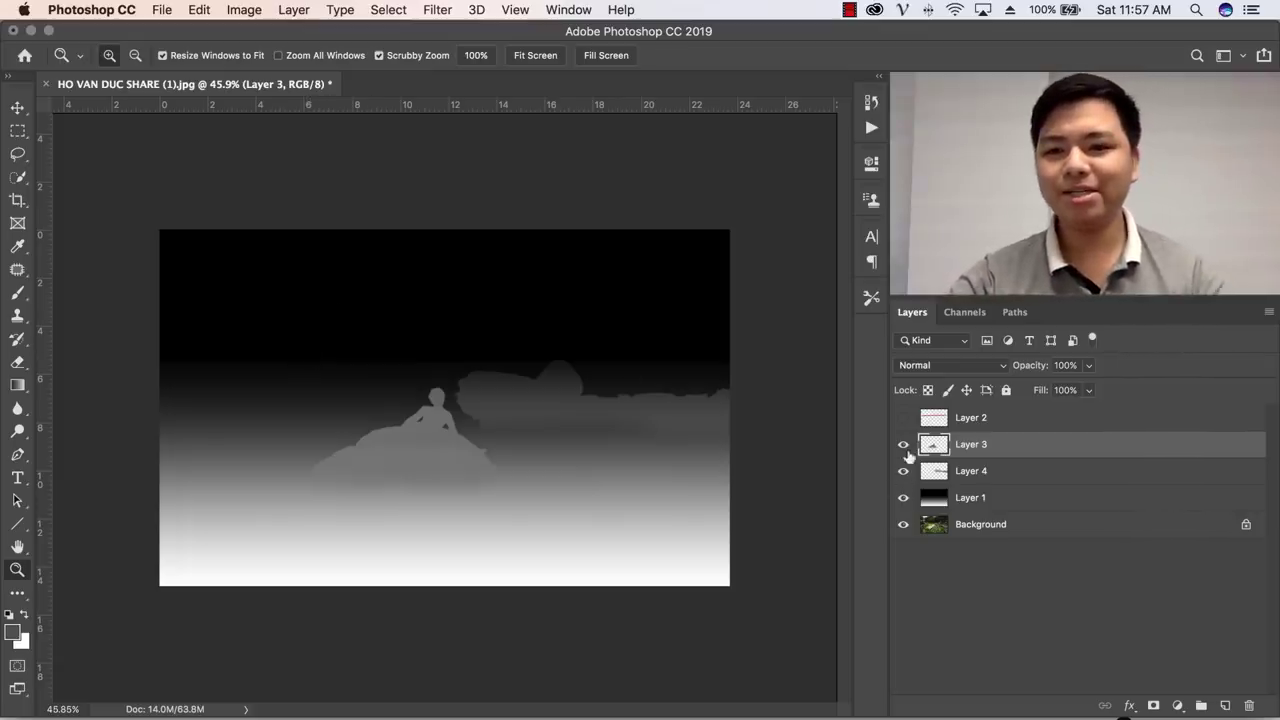
Hide the depth-map layers and delete the unused red-line Layer 2
left_click(904, 497)
left_click(980, 524)
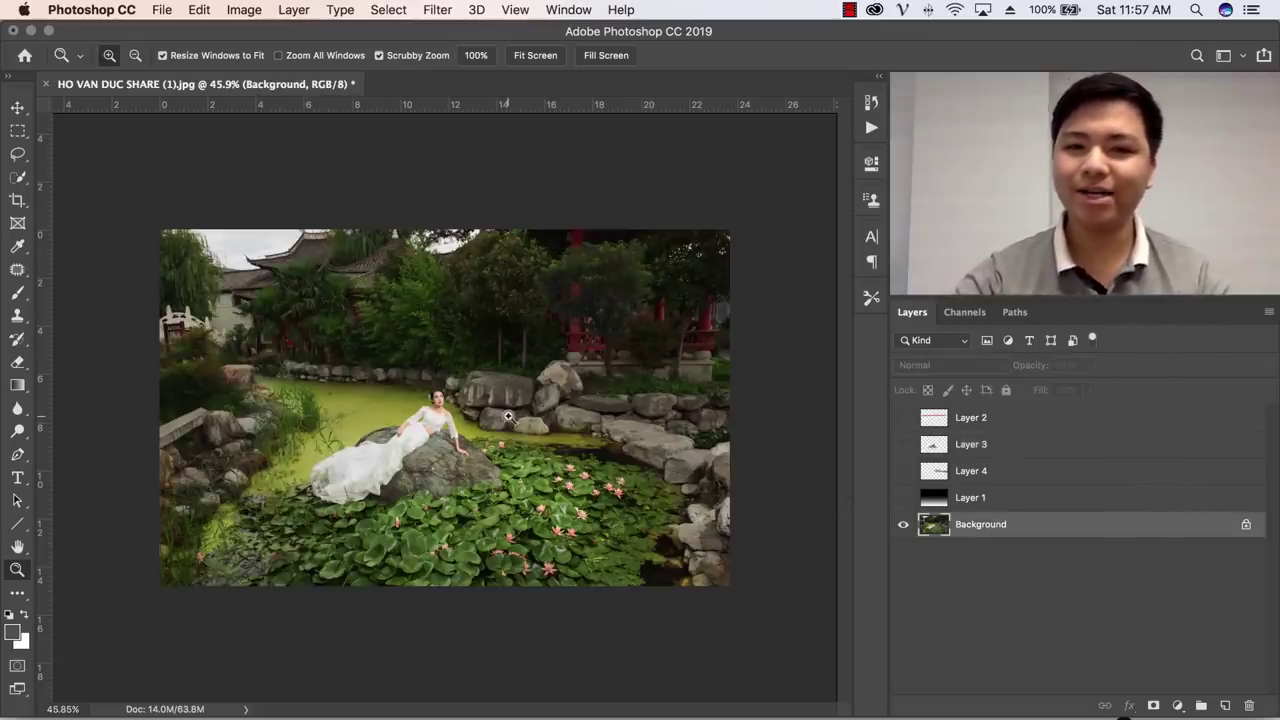
left_click(1016, 427)
key("Delete")
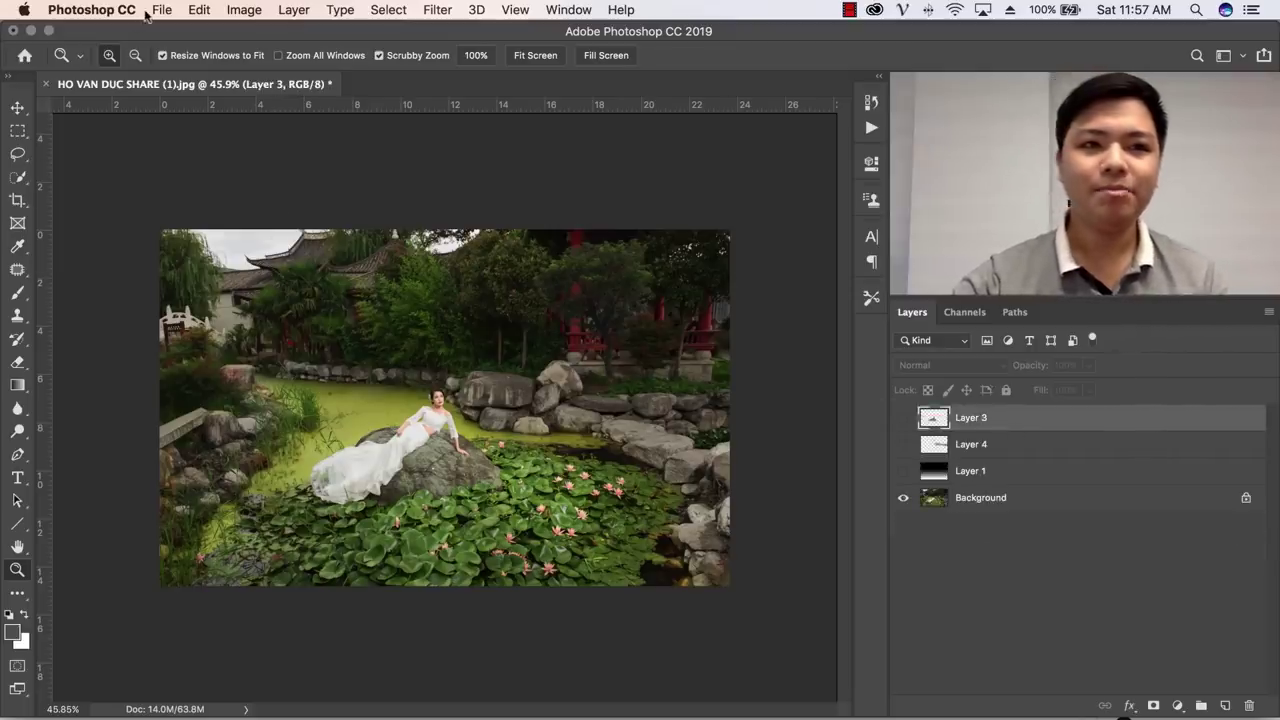
left_click(158, 10)
mouse_move(182, 238)
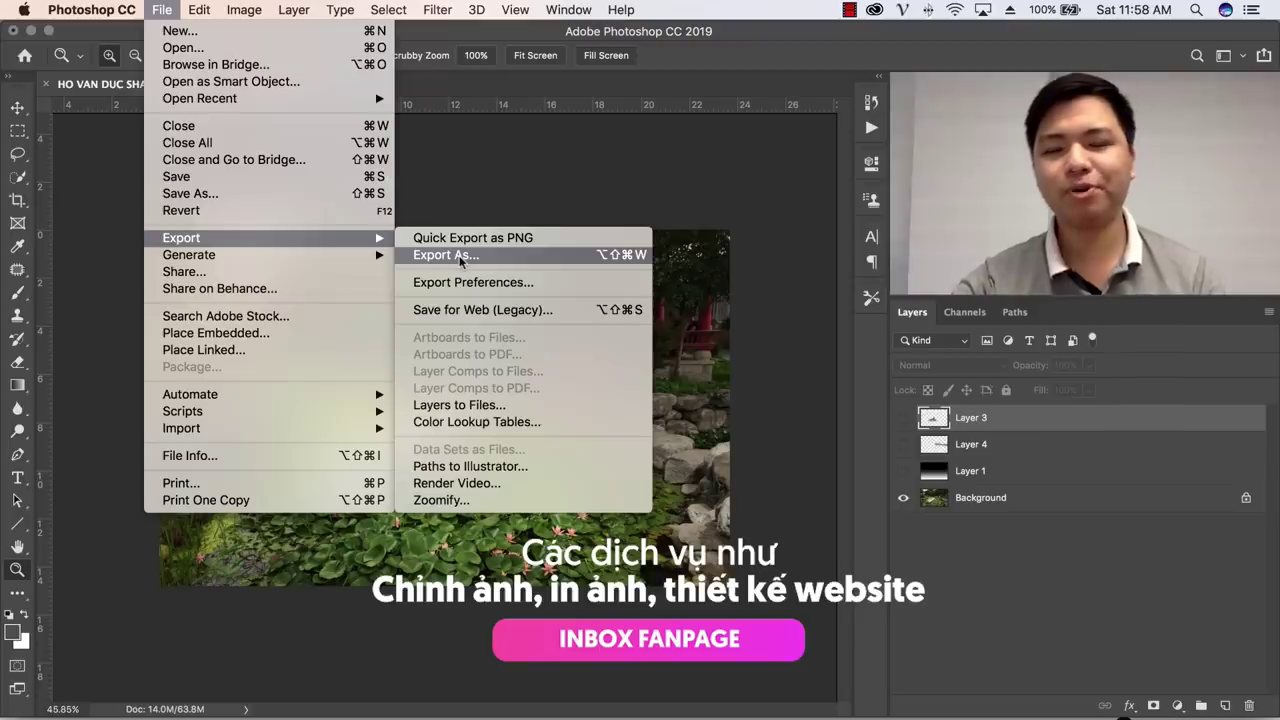
Export the plain photo as PNG test.png (2798 x 1751) into new folder 'hinh up fb test 3'
left_click(446, 255)
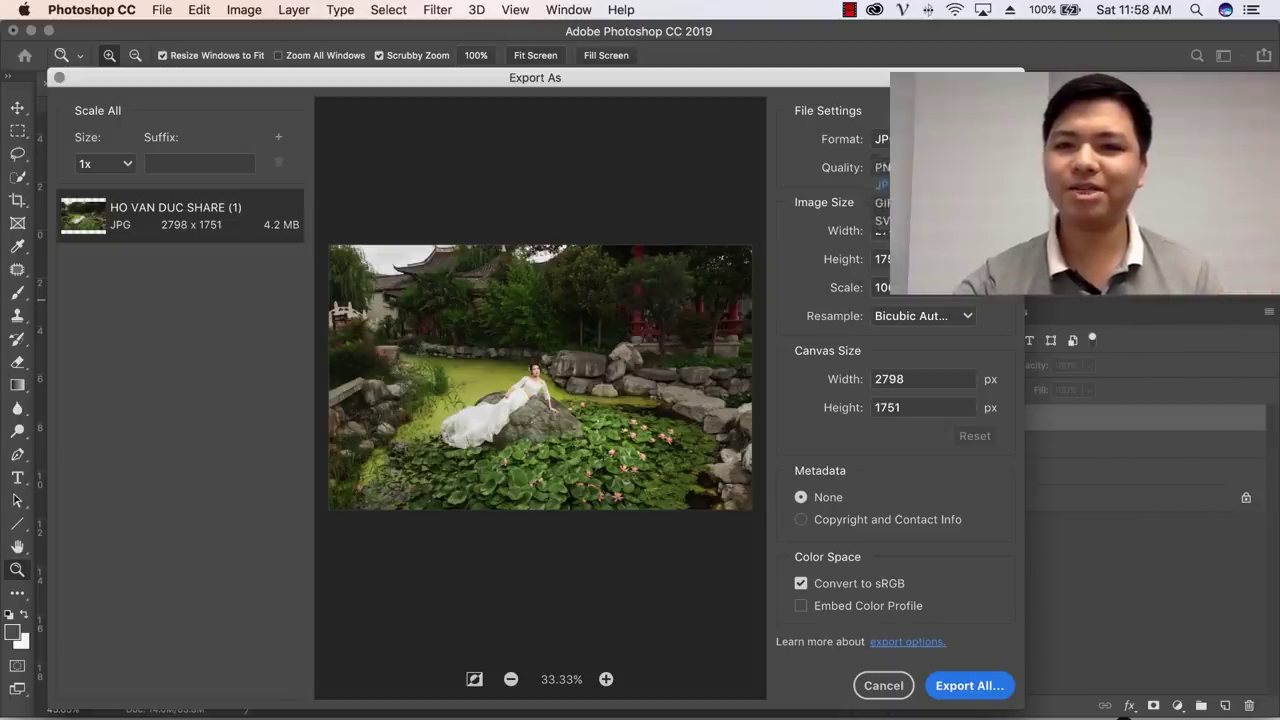
left_click(880, 167)
left_click(968, 686)
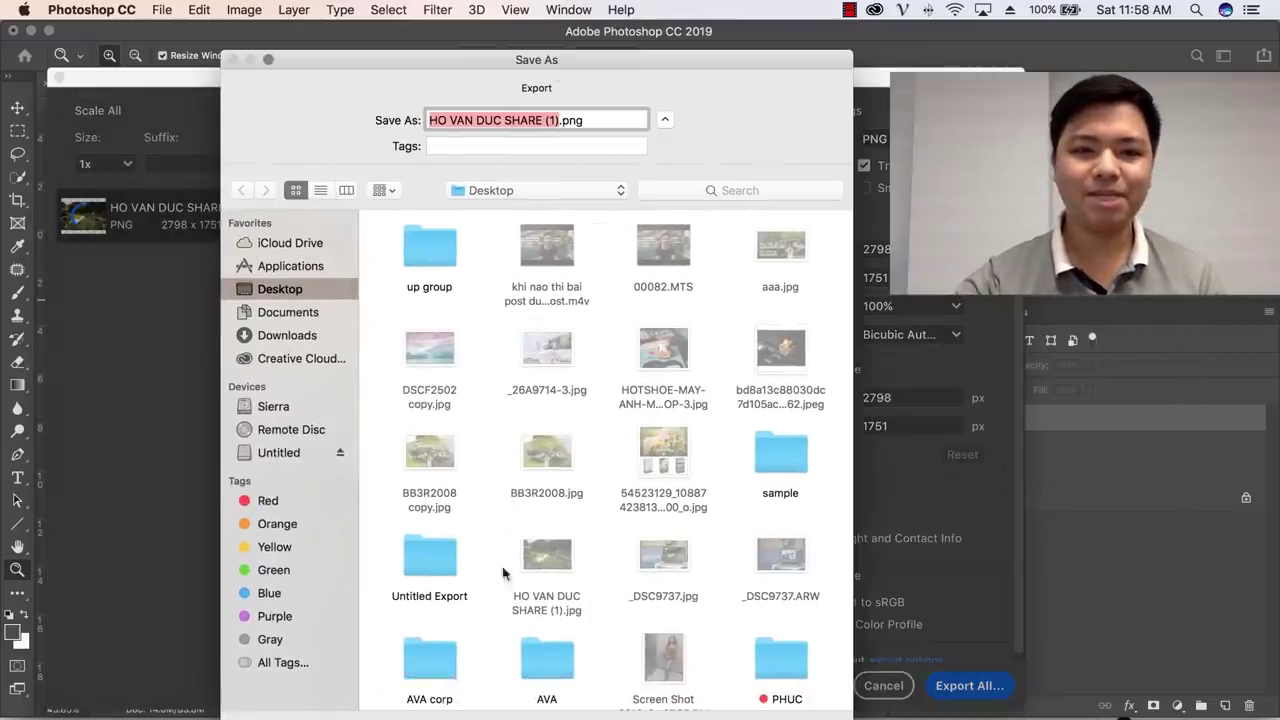
key("super+shift+n")
type("hinh up fb test")
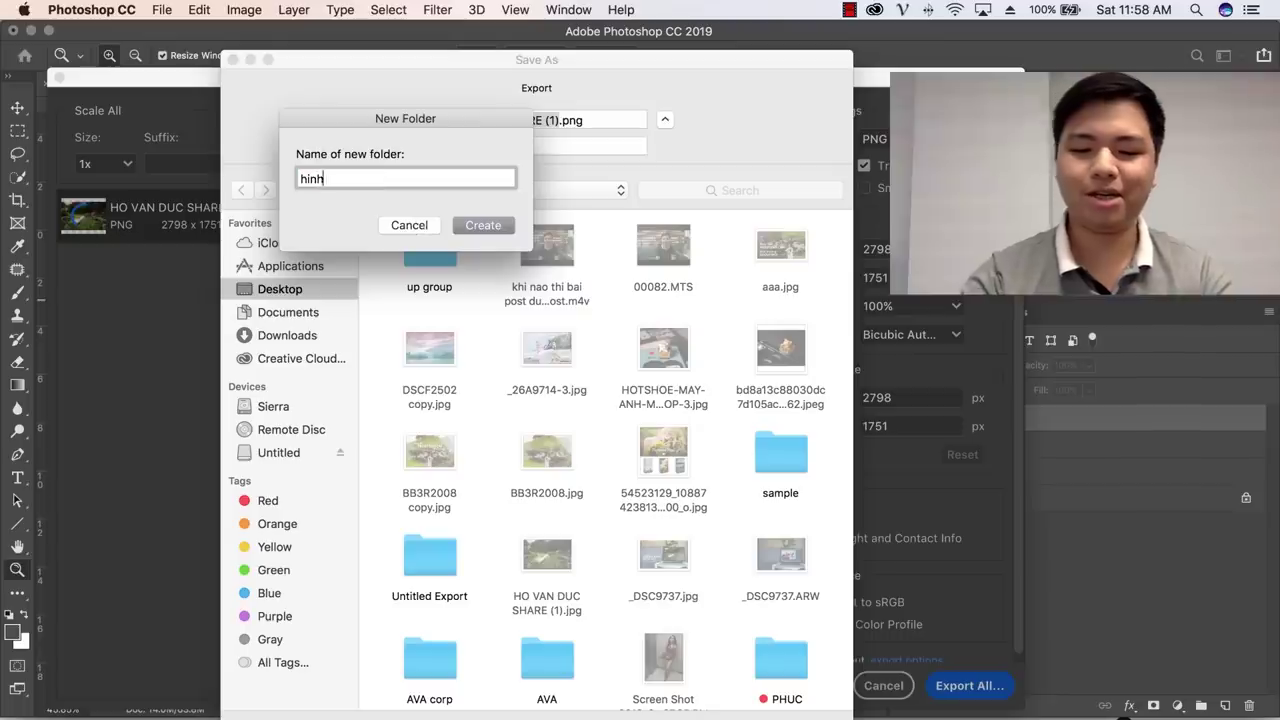
type(" 3")
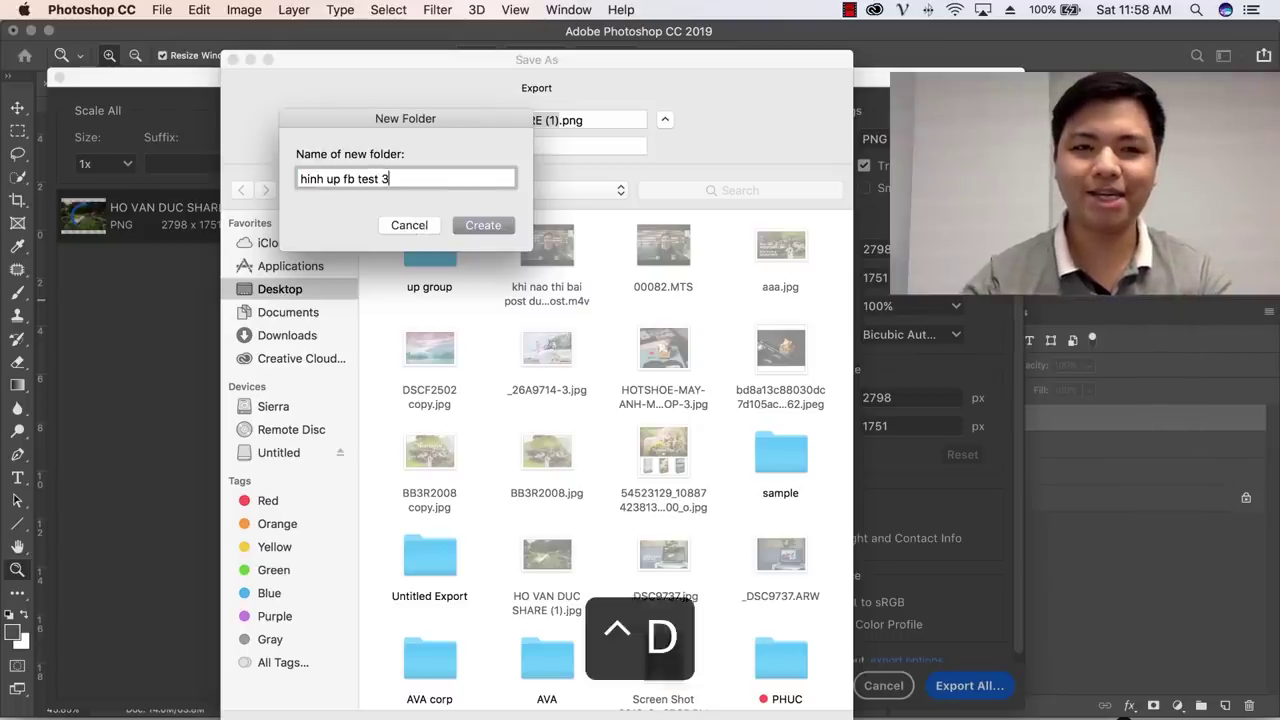
key("Return")
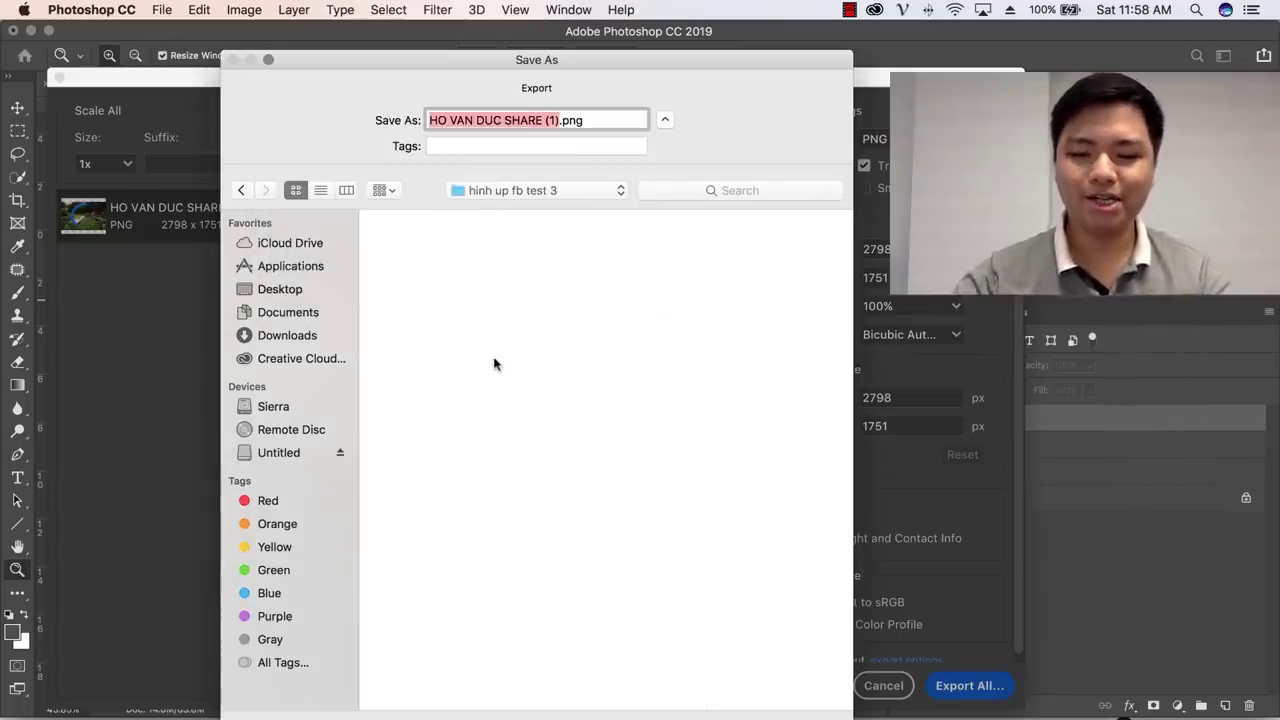
type("test")
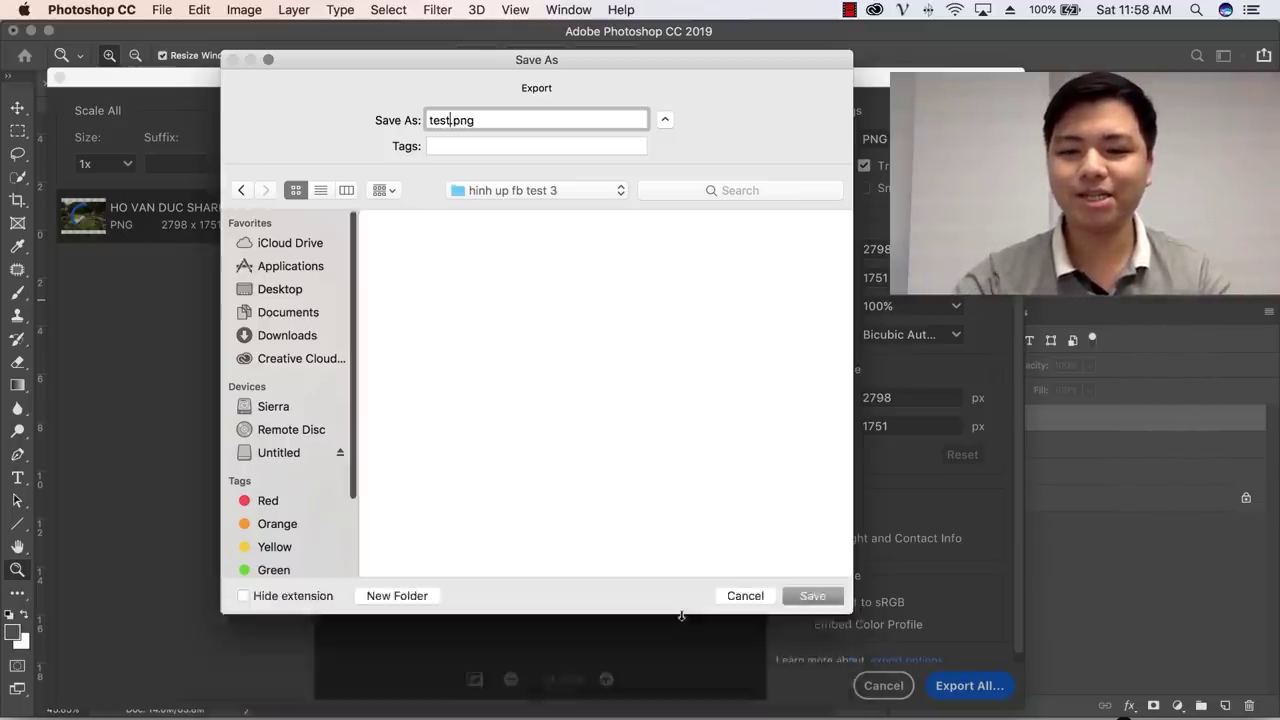
left_click(813, 596)
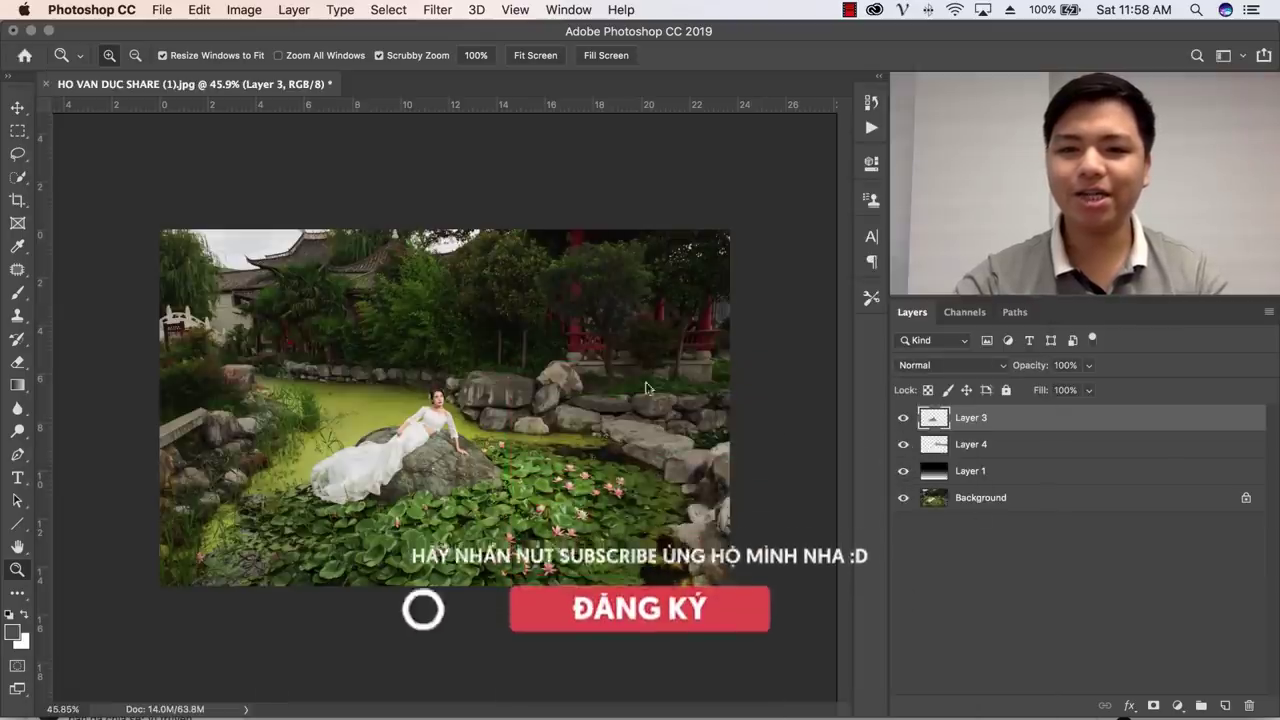
Show Layer 1's depth map again and set the Export As format to PNG
left_click(903, 470)
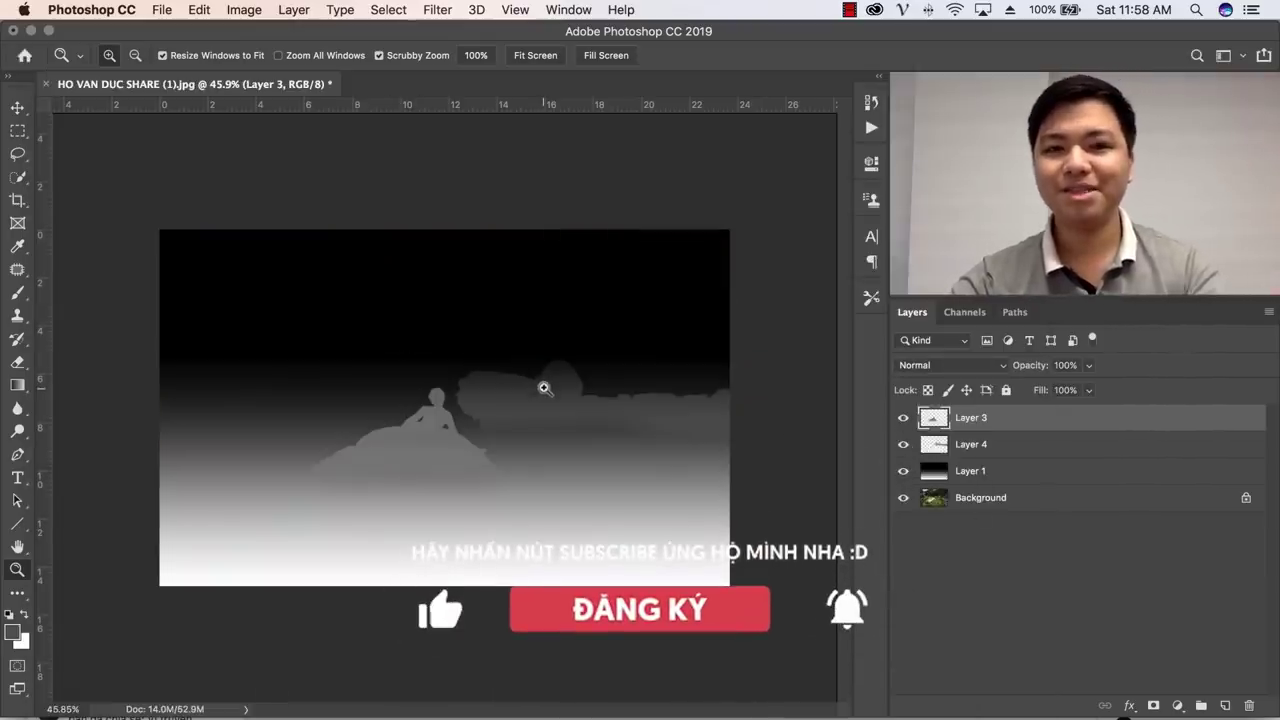
left_click(157, 11)
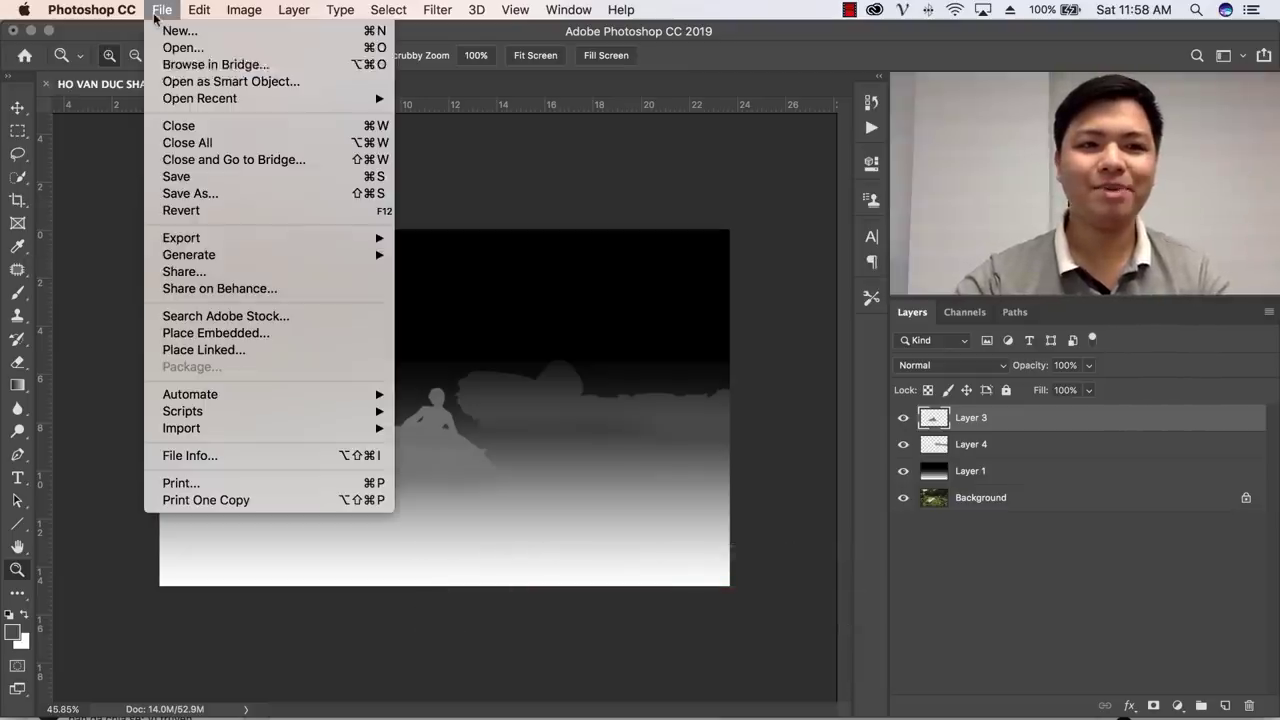
mouse_move(181, 238)
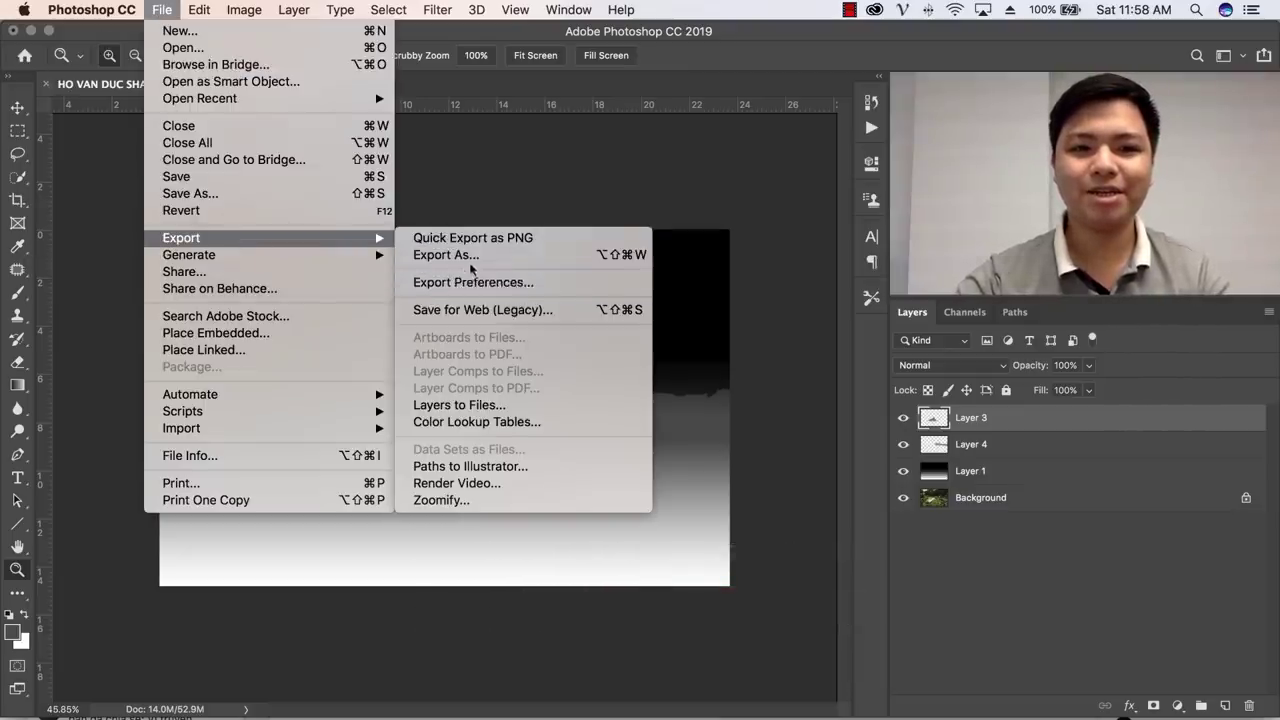
left_click(472, 258)
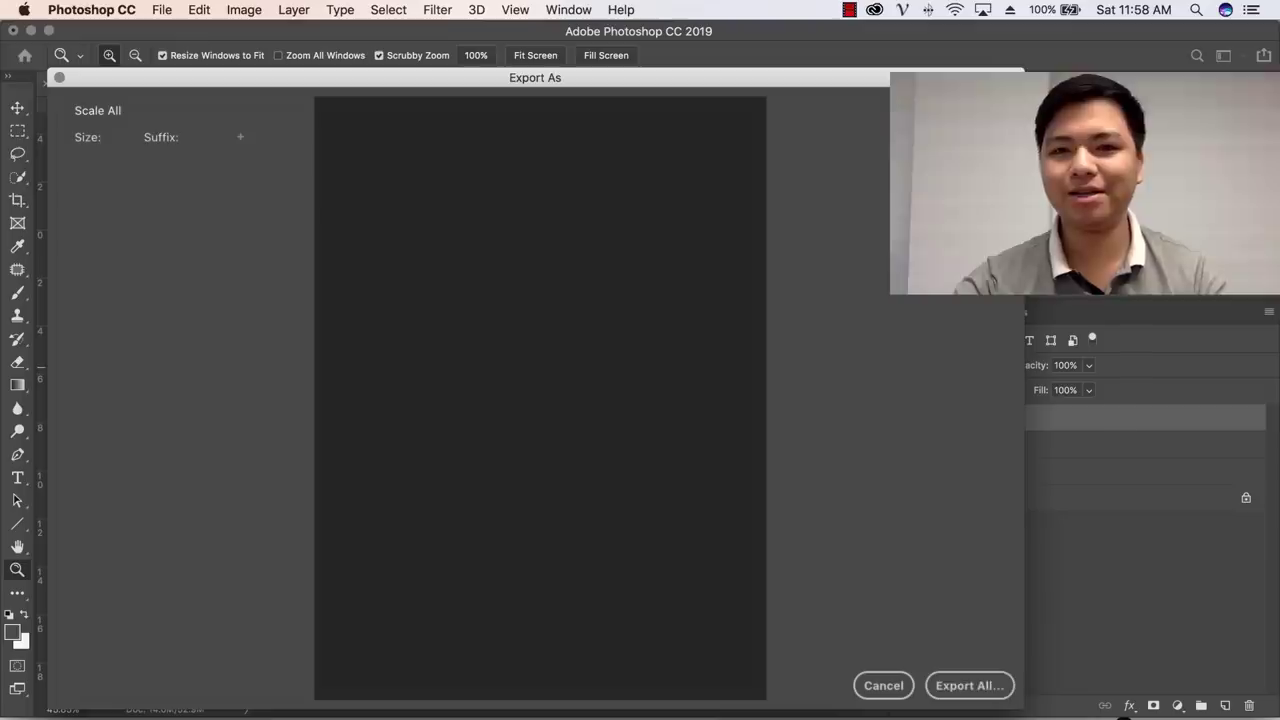
left_click(940, 139)
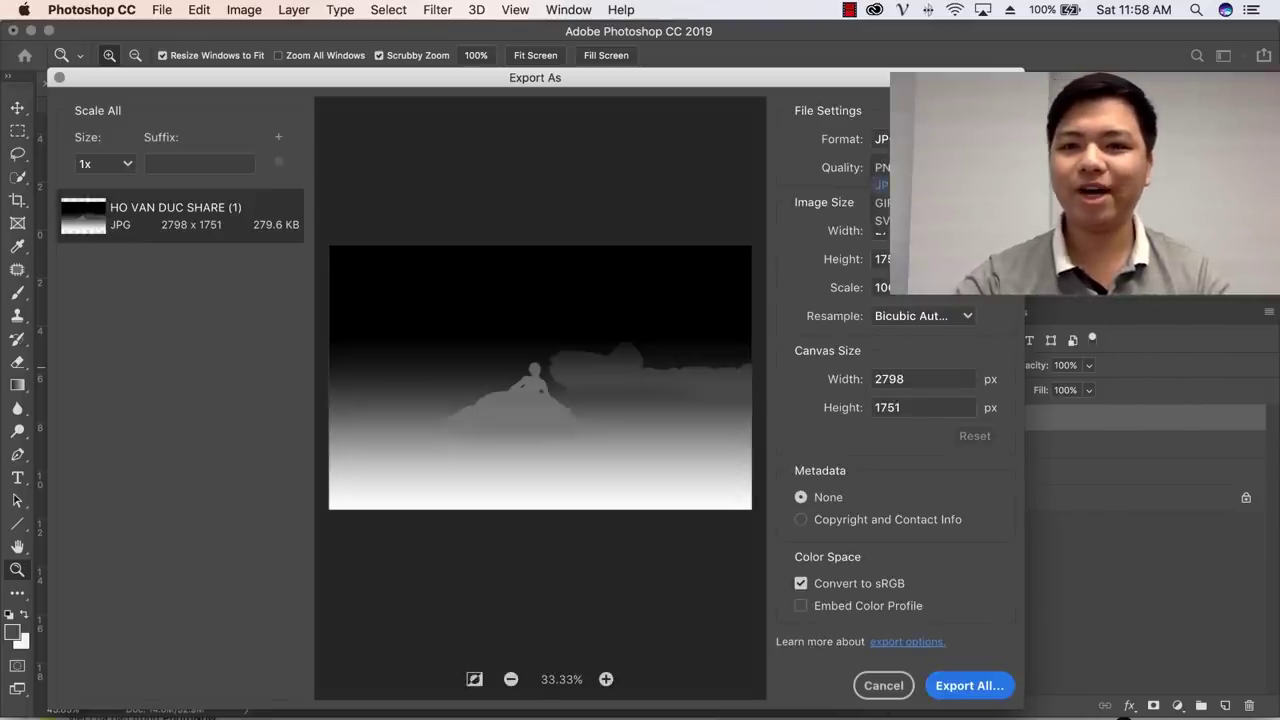
left_click(900, 167)
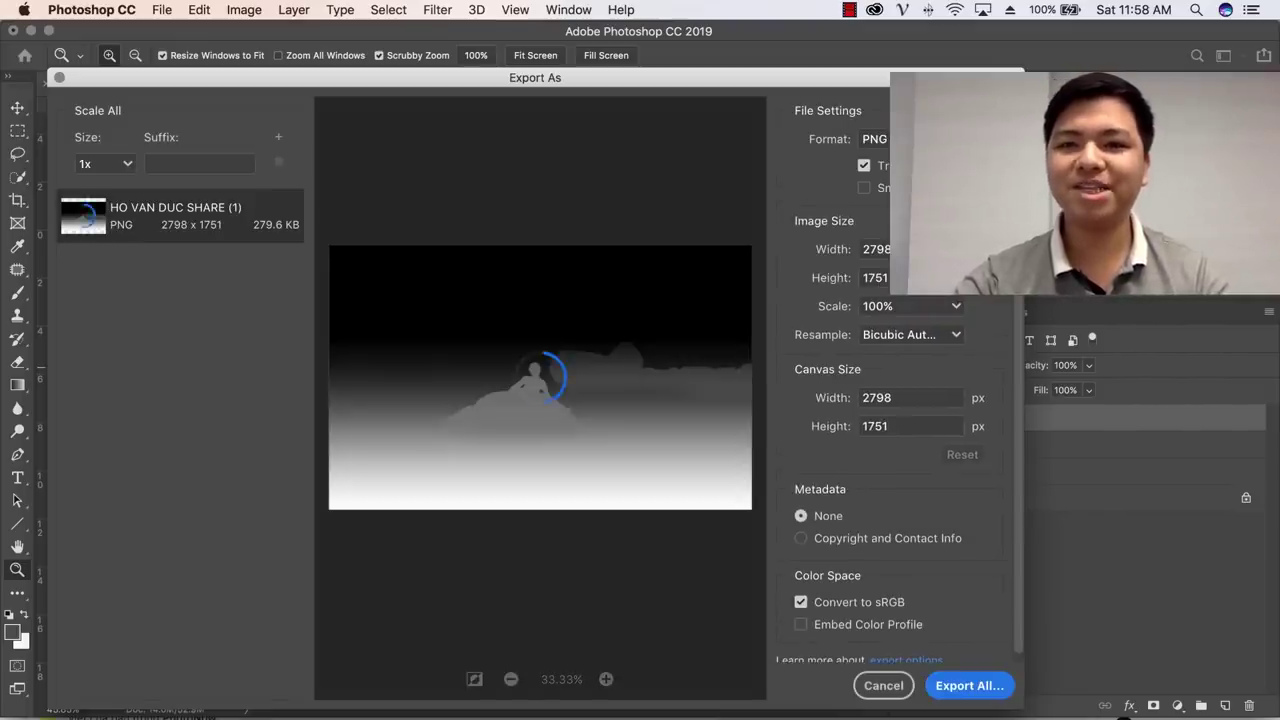
Save the depth map as test_depth.png in the 'hinh up fb test 3' folder
left_click(957, 686)
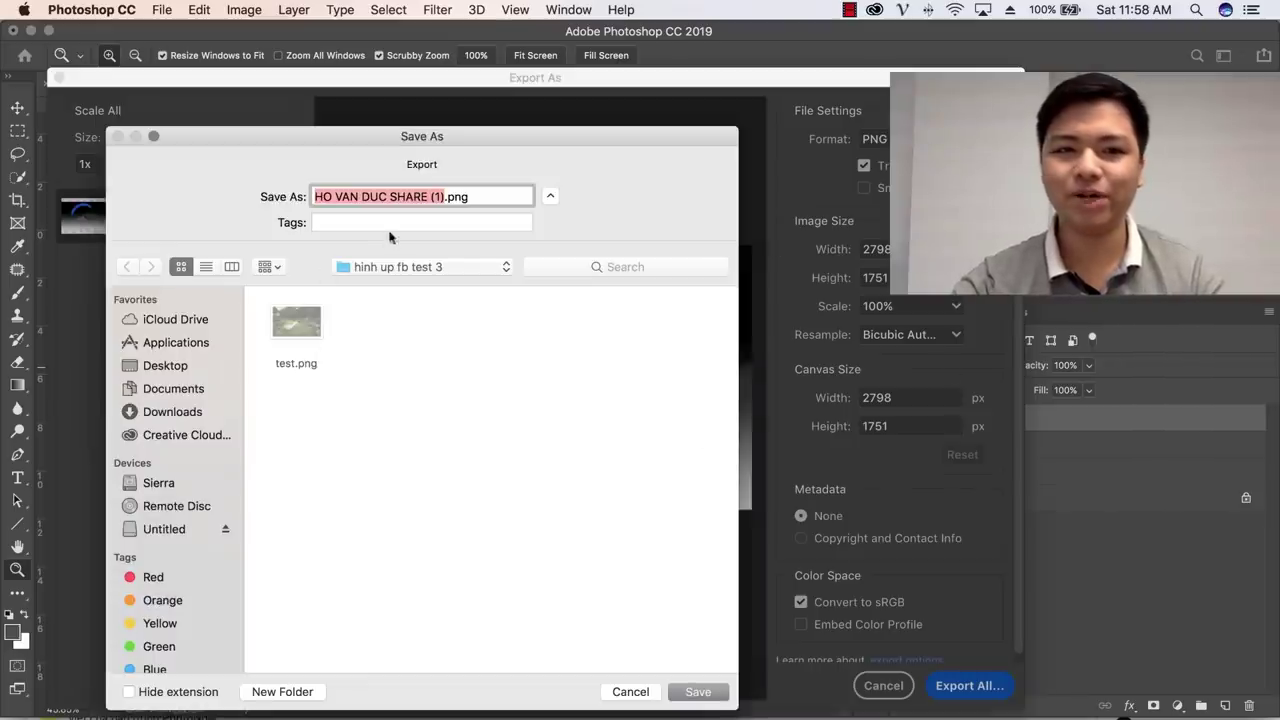
left_click(304, 326)
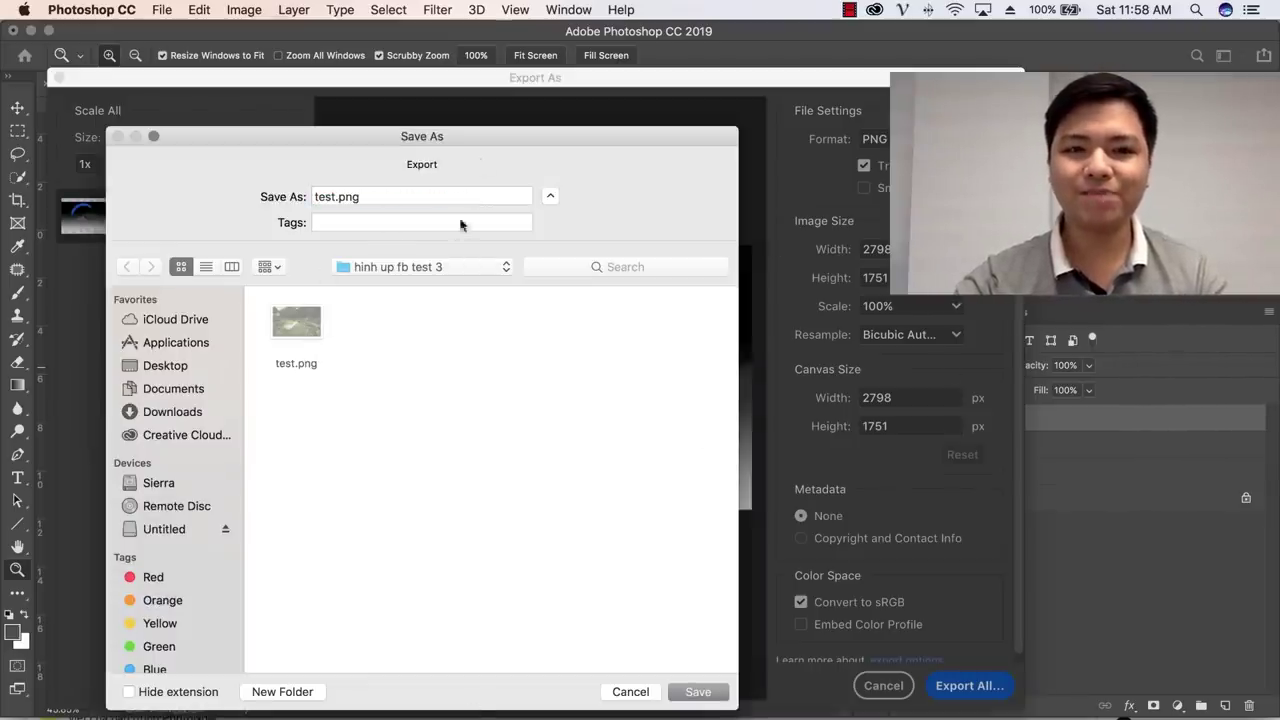
left_click_drag(490, 147, 626, 113)
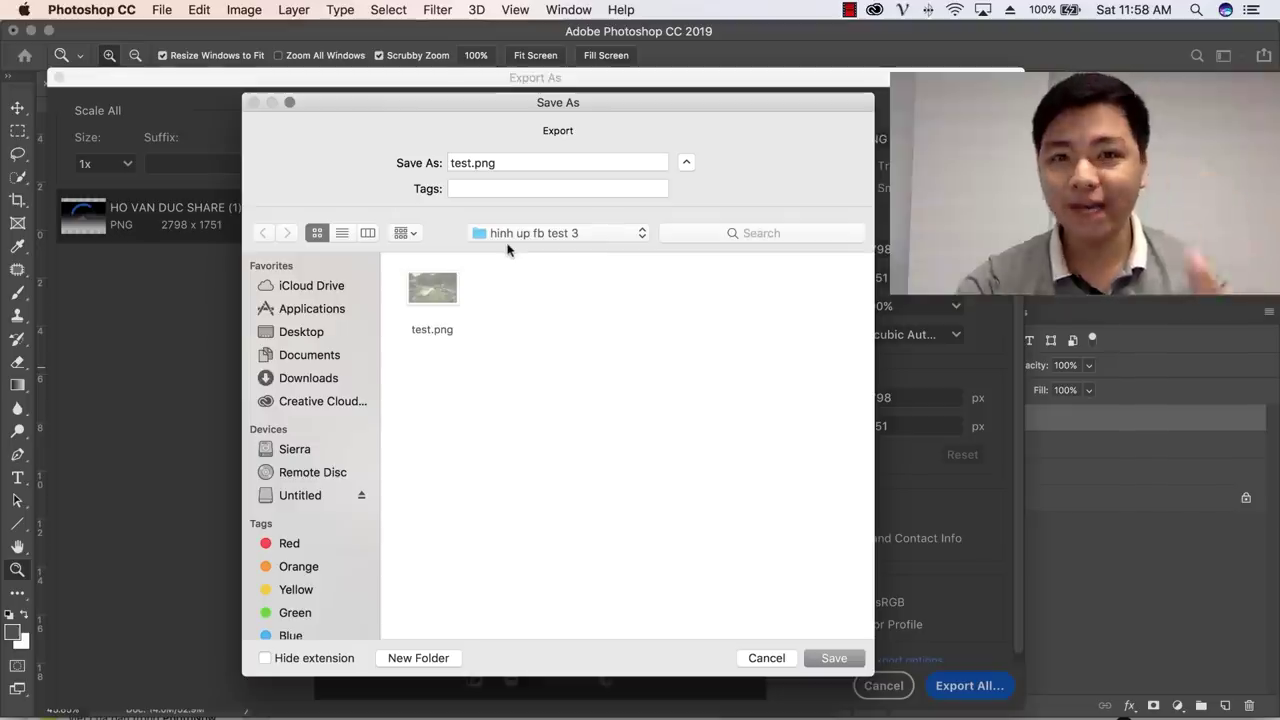
left_click(480, 164)
type("_depth")
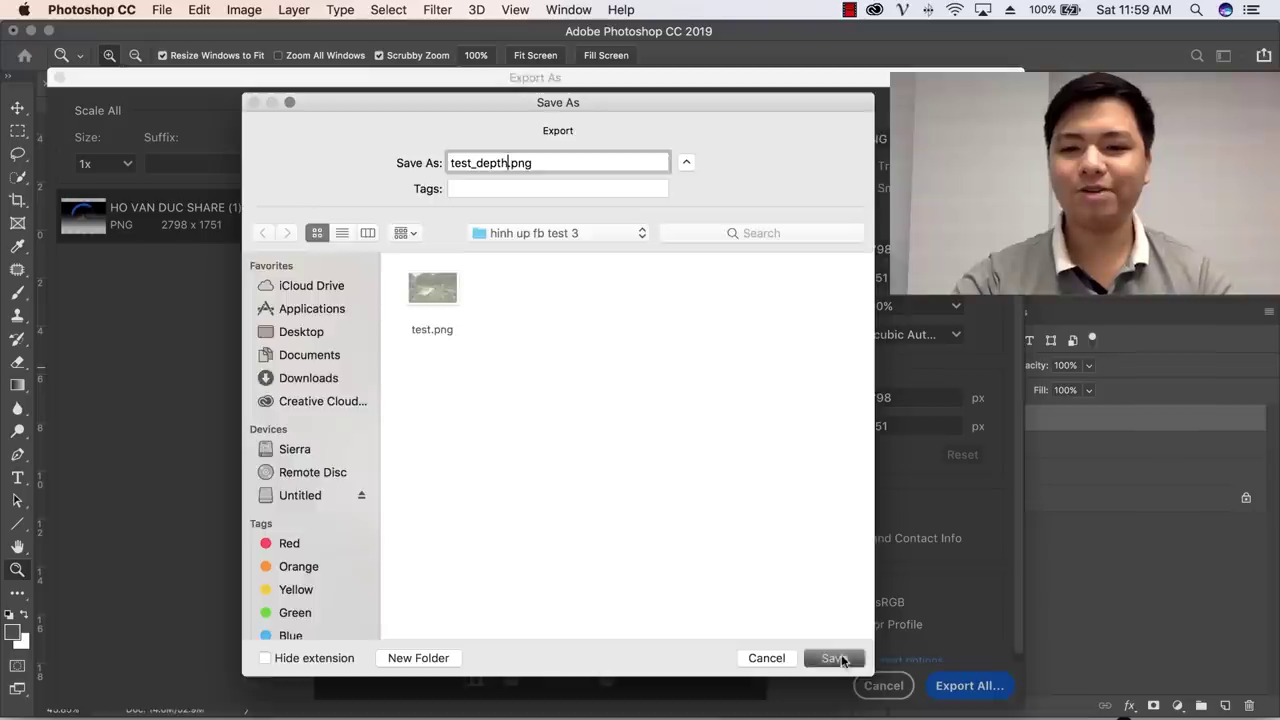
left_click(835, 658)
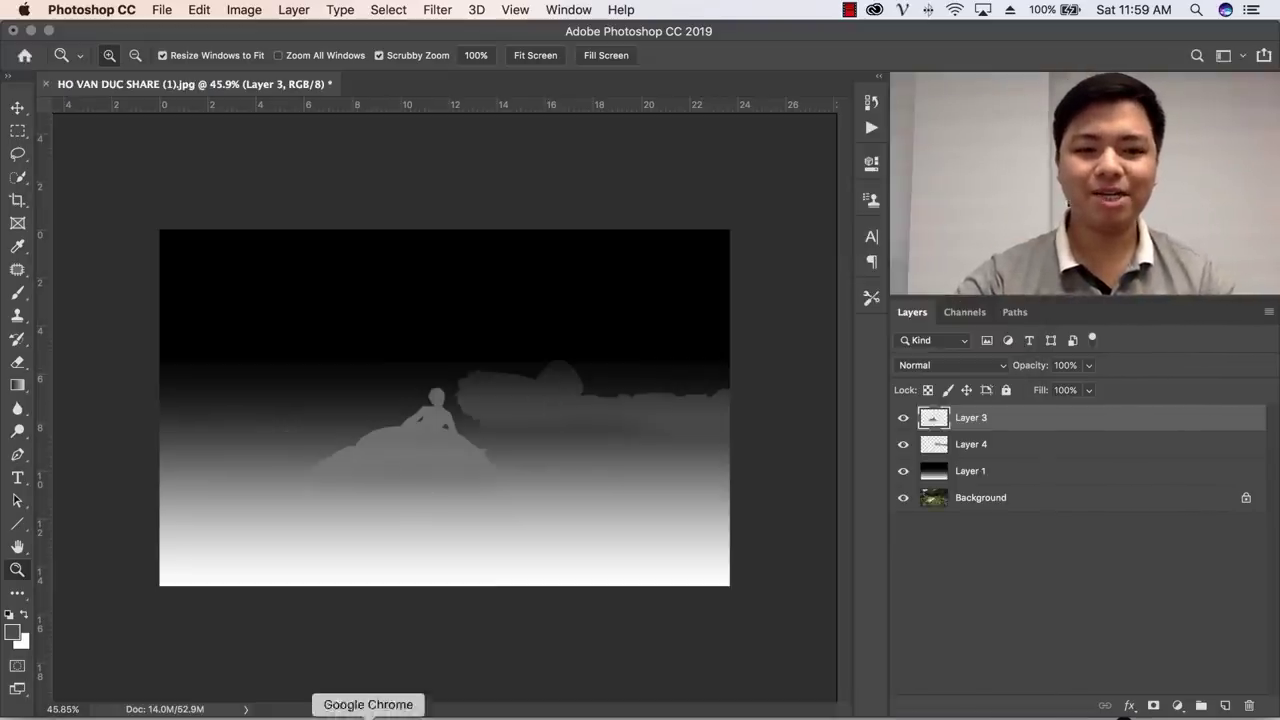
Switch to Facebook and start a photo/video post in the PhotoNow group
left_click(371, 714)
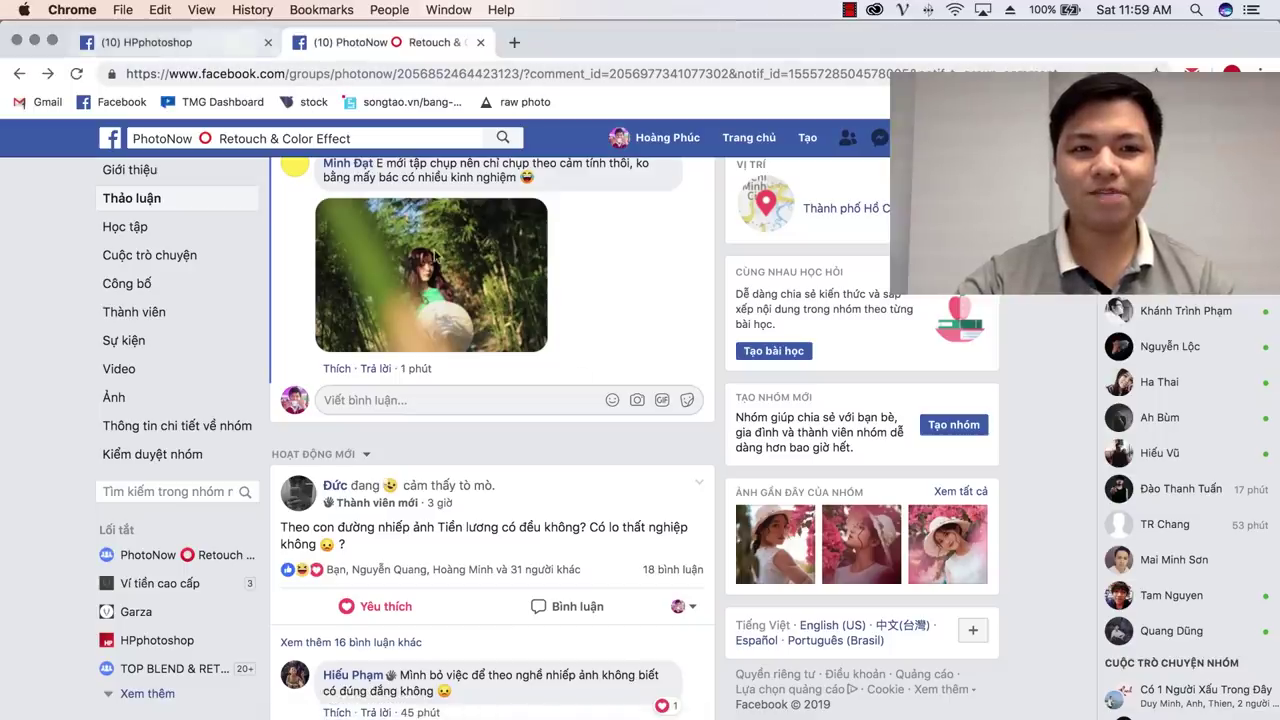
scroll(467, 390, "up", 5)
scroll(467, 390, "up", 5)
scroll(467, 390, "up", 5)
scroll(467, 390, "up", 5)
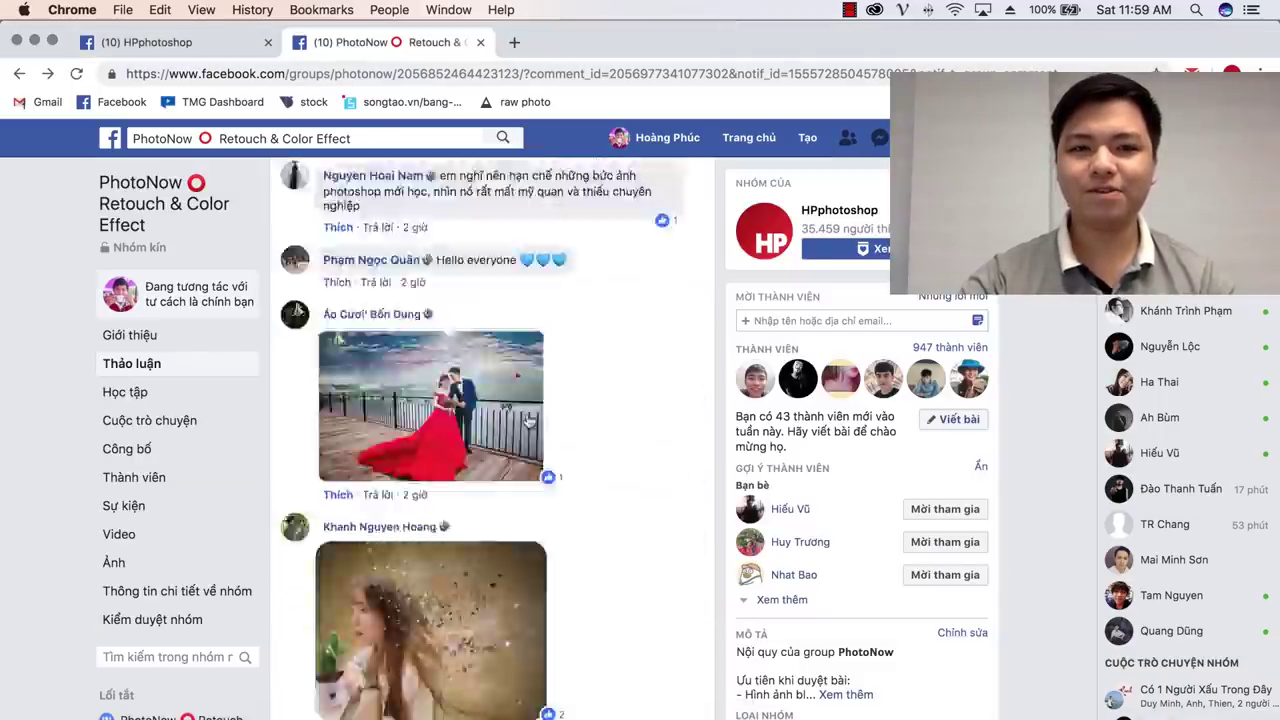
scroll(467, 390, "up", 5)
scroll(430, 512, "down", 2)
scroll(430, 512, "down", 1)
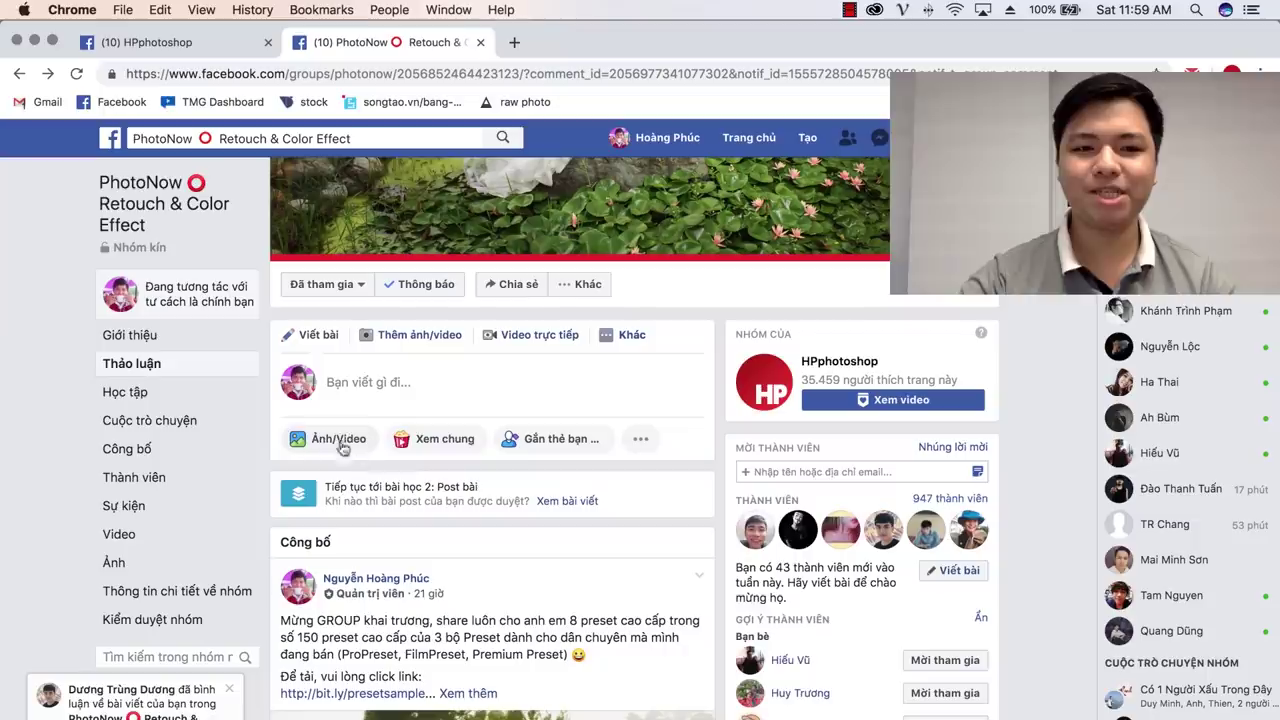
left_click(335, 440)
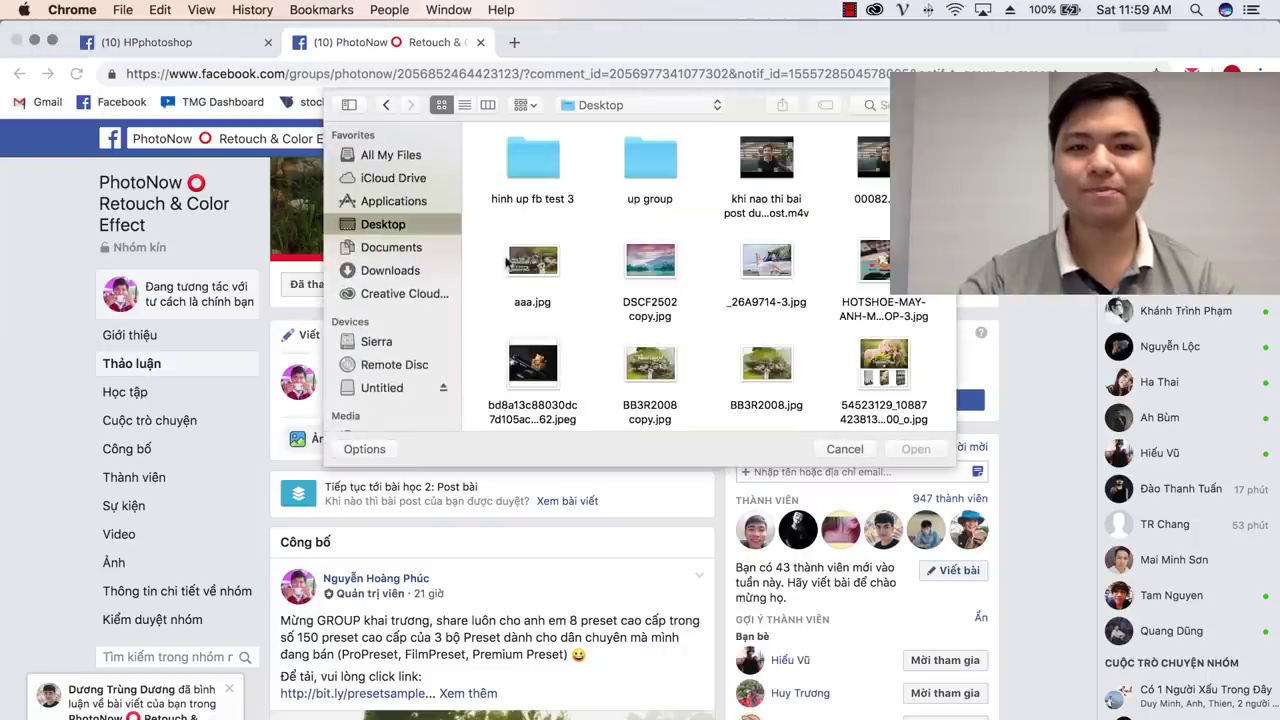
Upload test.png and test_depth.png together from the 'hinh up fb test 3' folder
left_click(538, 166)
double_click(538, 167)
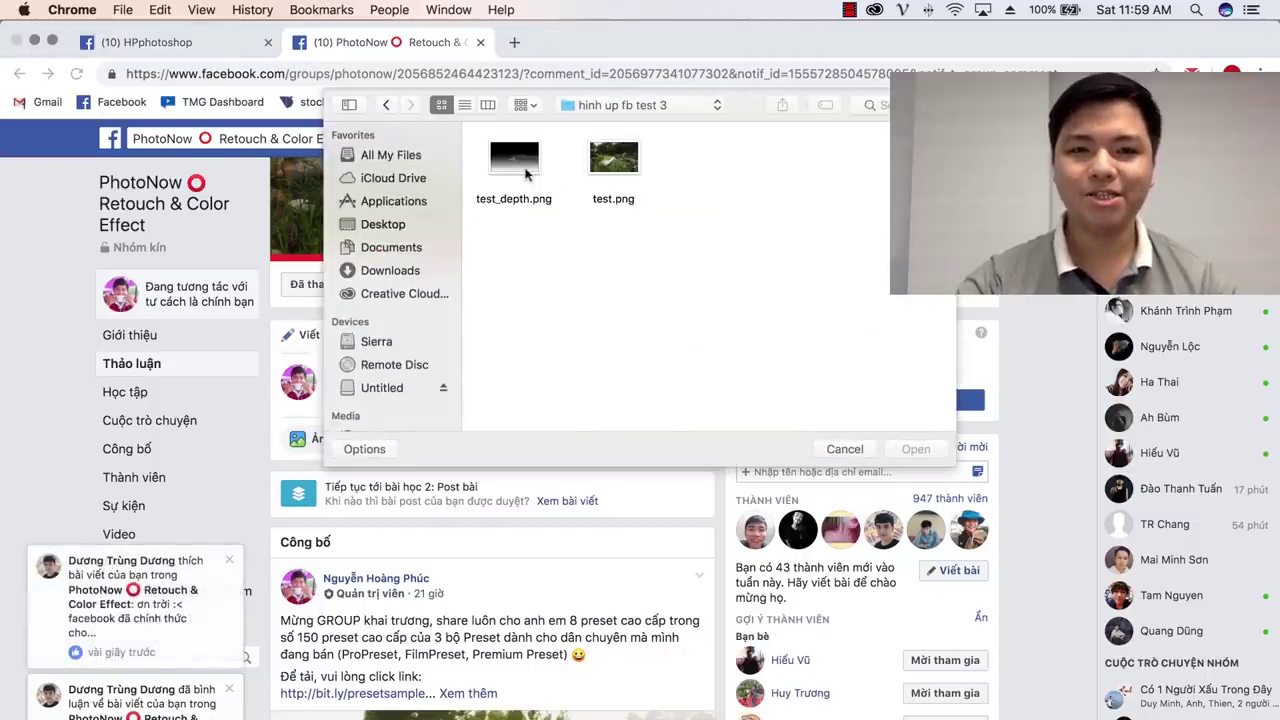
left_click(525, 174)
left_click(621, 172, "shift")
left_click(914, 449)
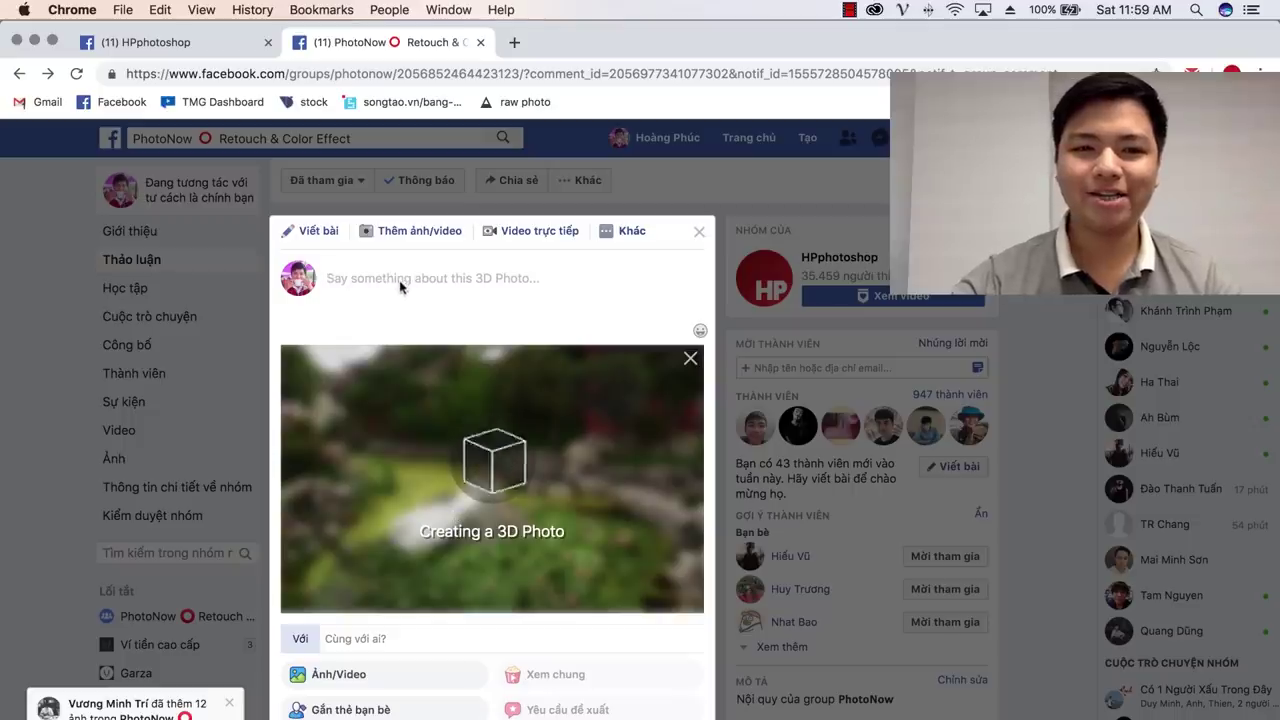
type("fdgfgfg")
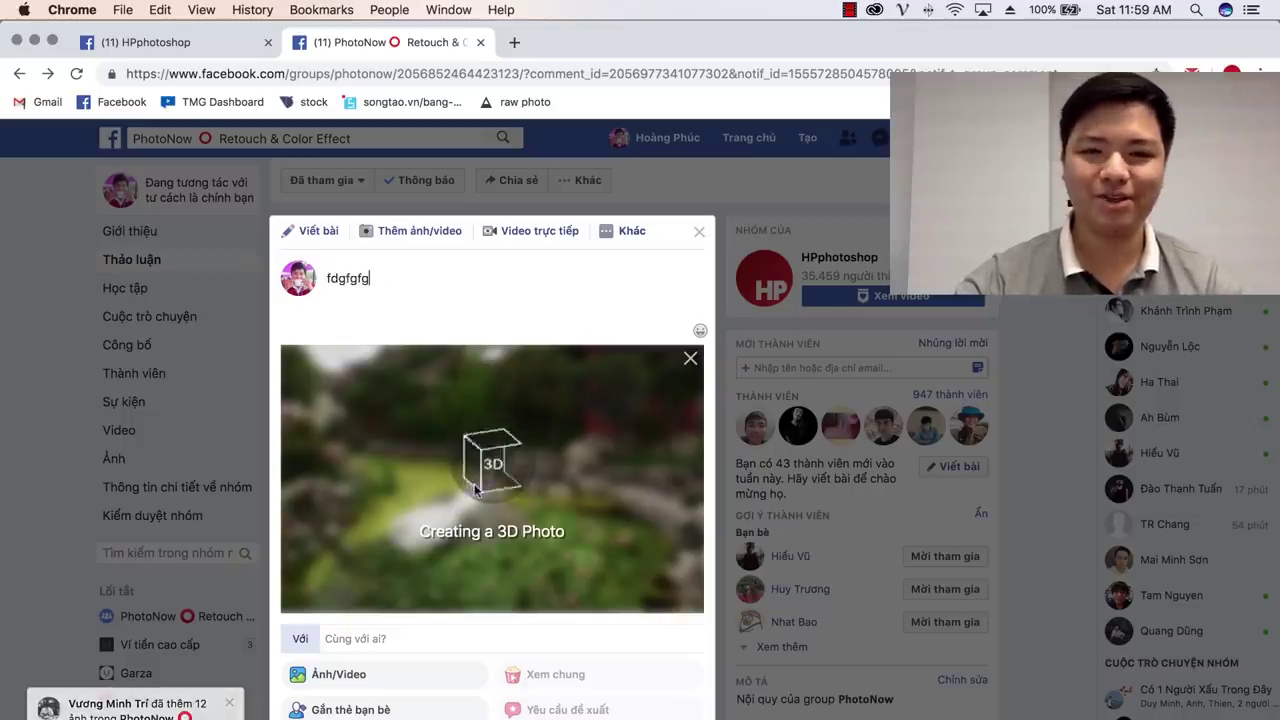